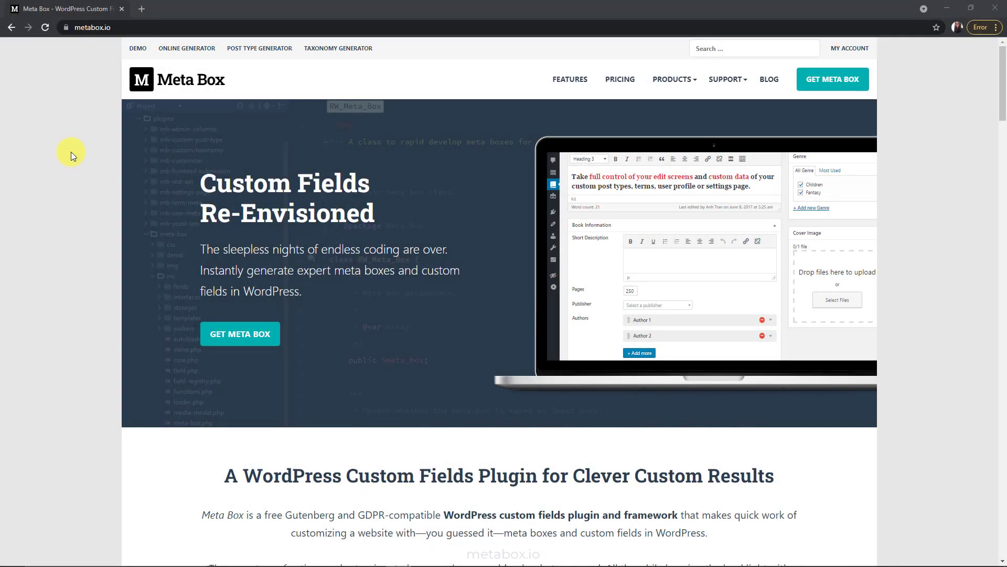
Log into the Meta Box demo site with the demo username and password
{"action": "left_click", "coordinate": [139, 48]}
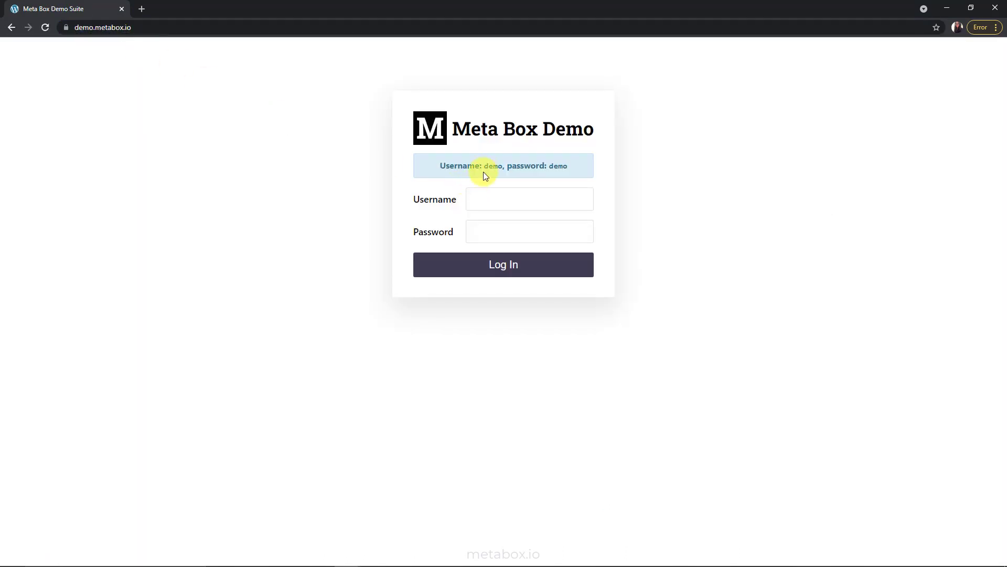
{"action": "left_click", "coordinate": [571, 197]}
{"action": "type", "text": "demo"}
{"action": "key", "text": "Tab"}
{"action": "type", "text": "demo"}
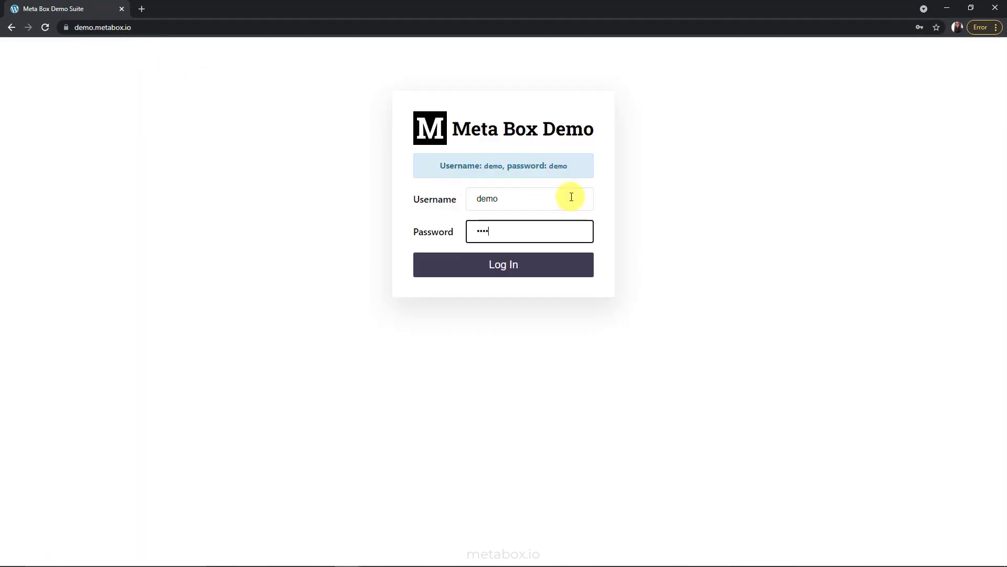
{"action": "key", "text": "Return"}
Open the Demo Meta Box post's editor in a new tab and switch to it
{"action": "right_click", "coordinate": [441, 191]}
{"action": "left_click", "coordinate": [488, 193]}
{"action": "left_click", "coordinate": [194, 6]}
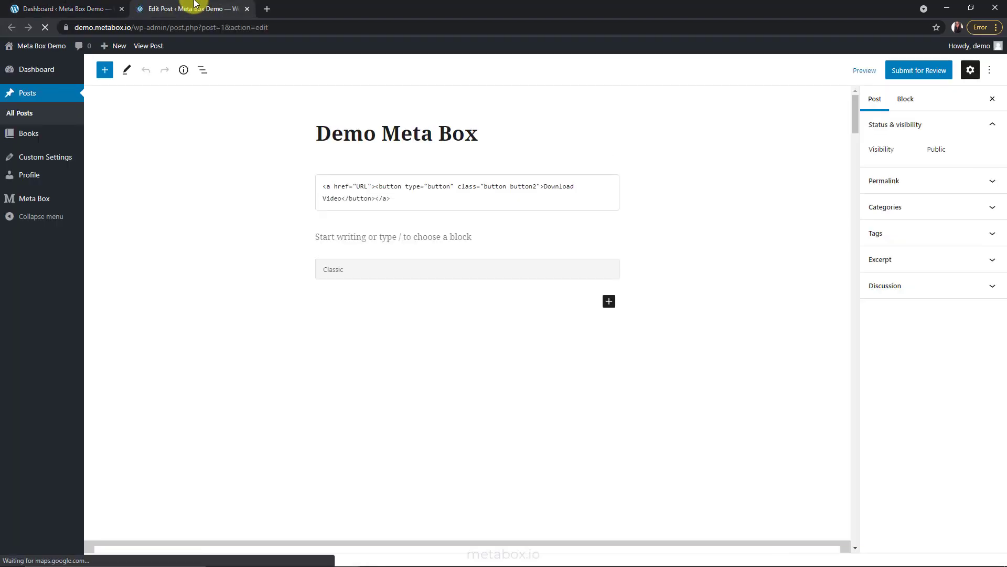
Scroll through the Demo Meta Box editor, then go back to the demo dashboard
{"action": "left_click_drag", "start_coordinate": [855, 130], "coordinate": [873, 540]}
{"action": "left_click", "coordinate": [96, 6]}
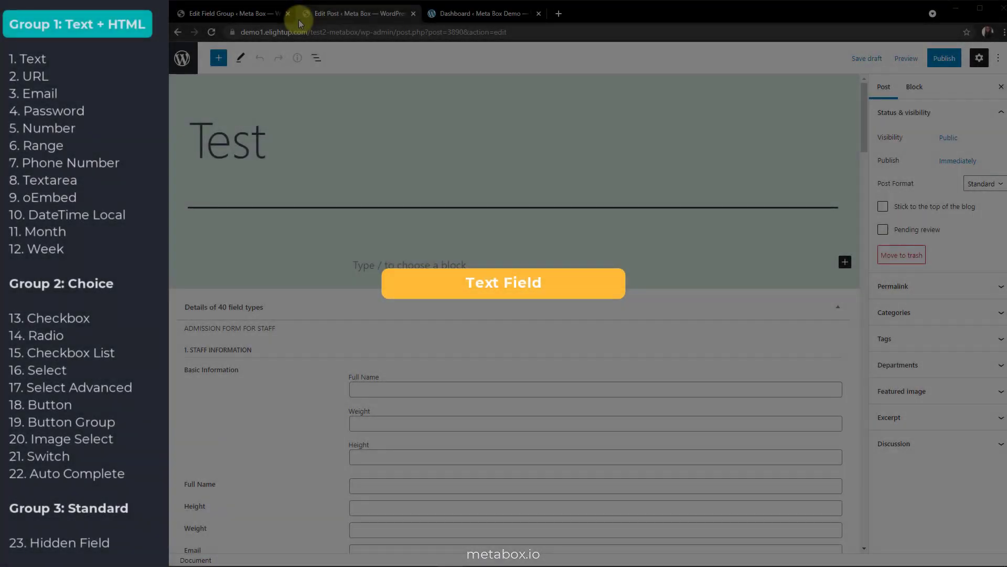
Enter the staff member's name in the Full Name field
{"action": "scroll", "coordinate": [300, 339], "scroll_direction": "down", "scroll_amount": 5}
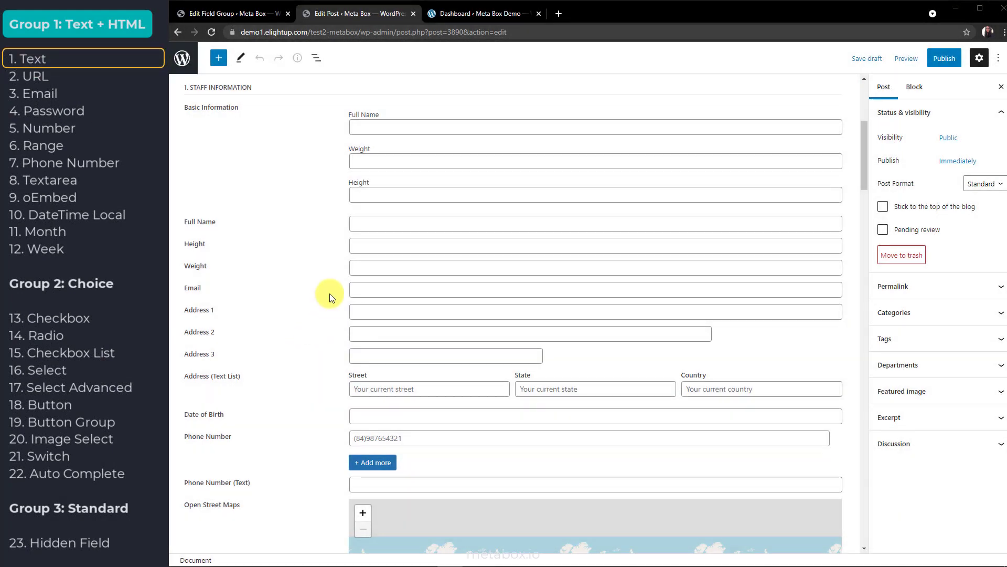
{"action": "left_click", "coordinate": [369, 225]}
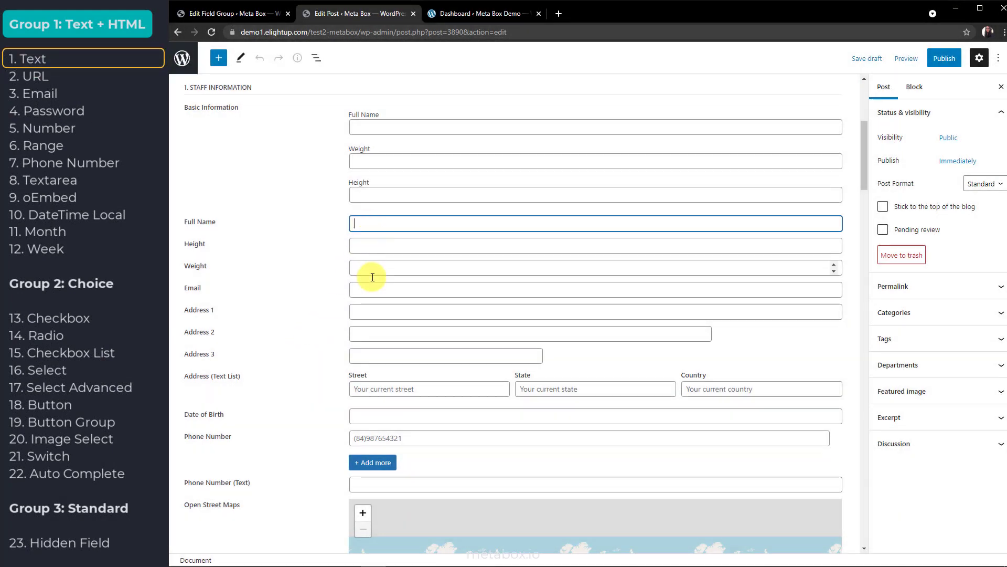
{"action": "left_click", "coordinate": [364, 310]}
{"action": "left_click", "coordinate": [386, 225]}
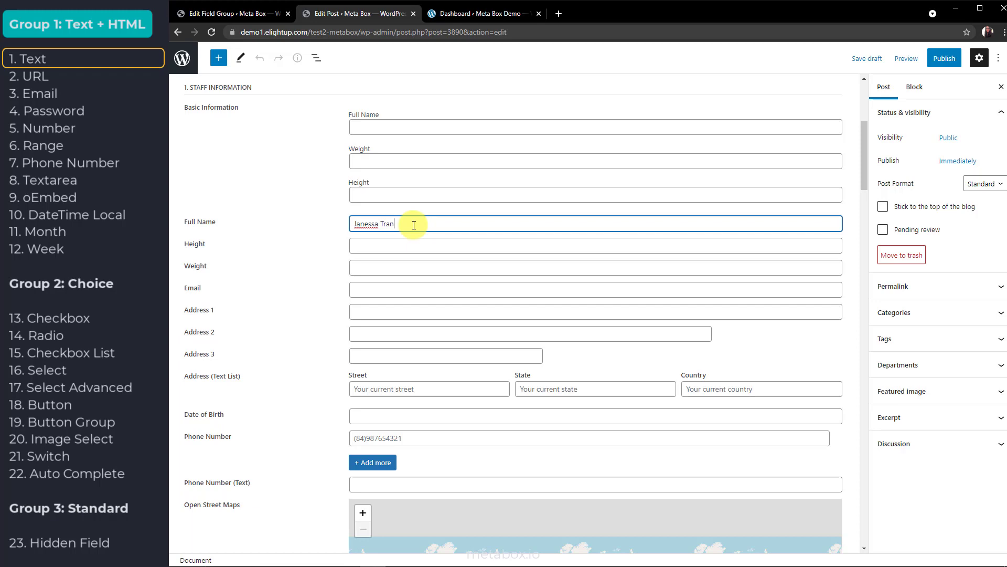
{"action": "scroll", "coordinate": [276, 299], "scroll_direction": "down", "scroll_amount": 13}
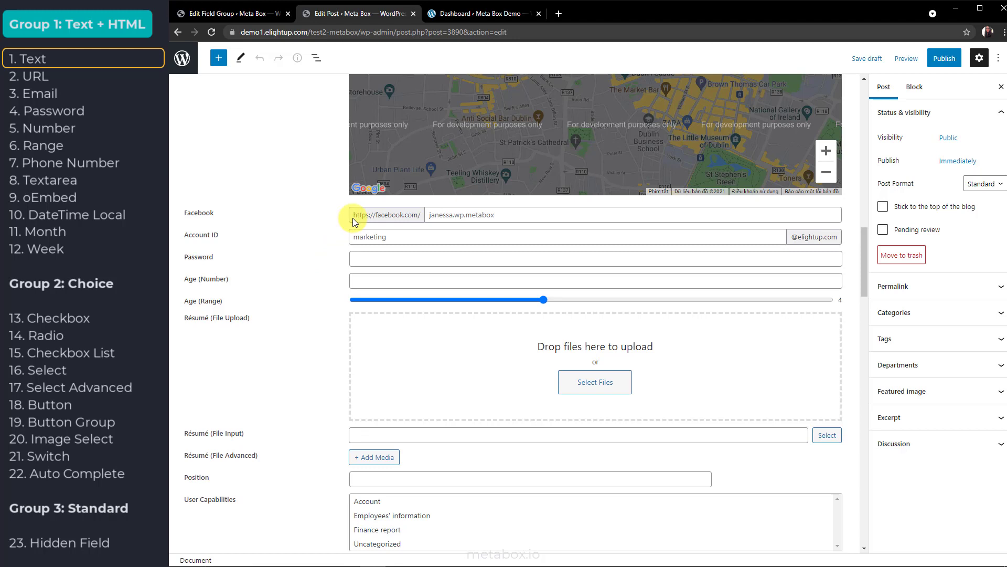
{"action": "left_click_drag", "start_coordinate": [354, 218], "coordinate": [416, 216]}
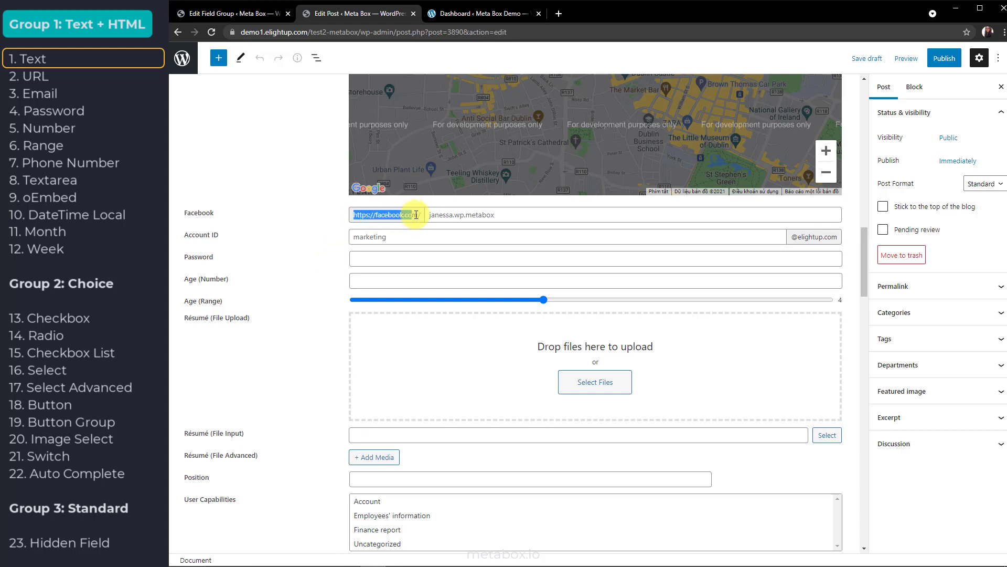
{"action": "left_click_drag", "start_coordinate": [792, 236], "coordinate": [839, 233]}
{"action": "left_click", "coordinate": [843, 234]}
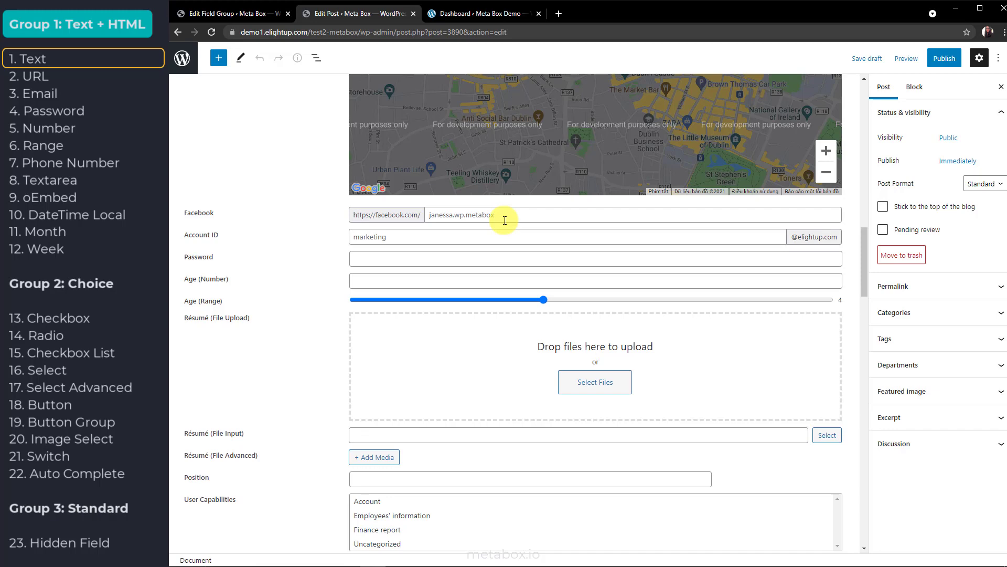
In the field group, expand the Facebook and Position settings and review Position's predefined values
{"action": "left_click", "coordinate": [233, 13]}
{"action": "left_click", "coordinate": [344, 227]}
{"action": "scroll", "coordinate": [343, 346], "scroll_direction": "down", "scroll_amount": 2}
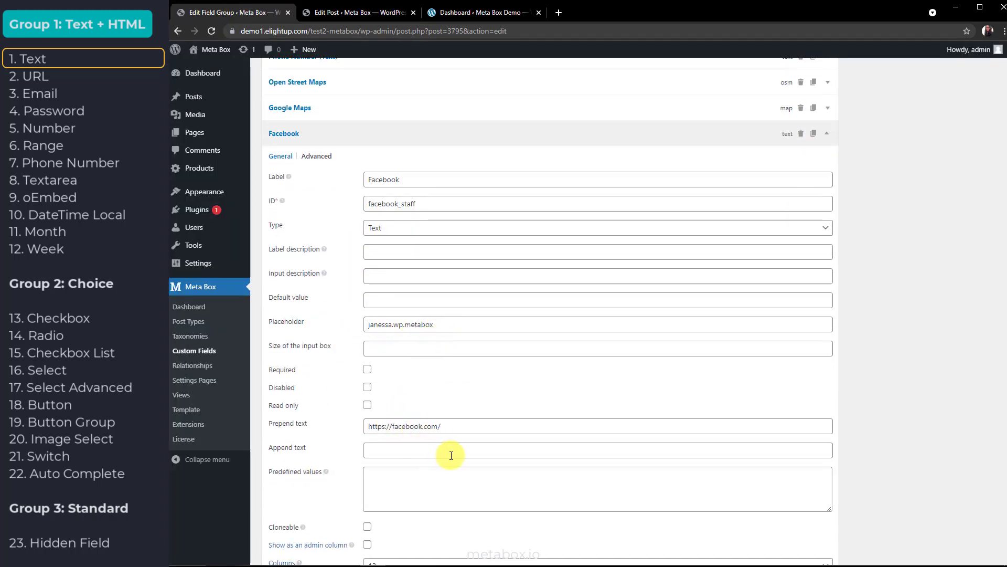
{"action": "scroll", "coordinate": [342, 452], "scroll_direction": "down", "scroll_amount": 5}
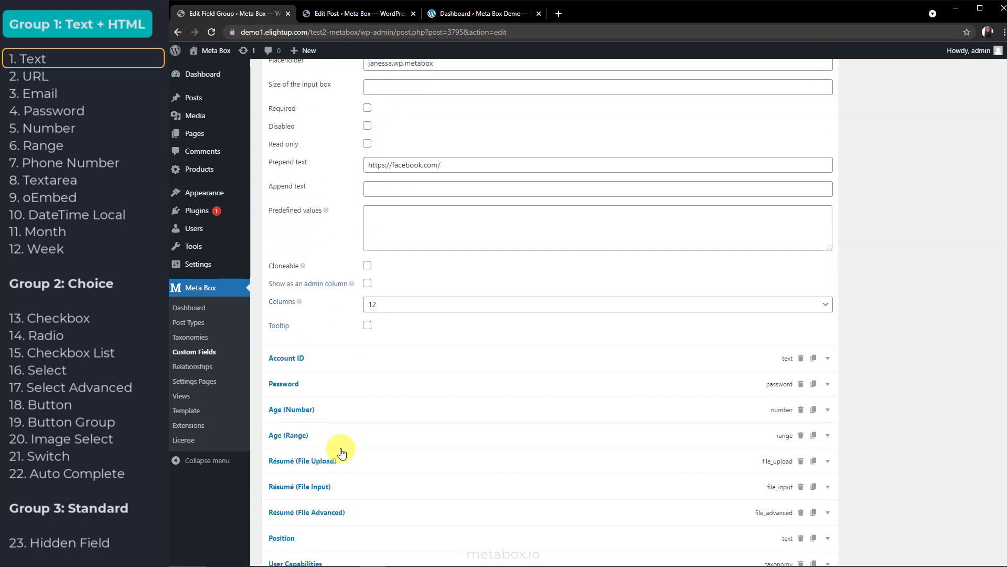
{"action": "scroll", "coordinate": [341, 448], "scroll_direction": "down", "scroll_amount": 2}
{"action": "left_click", "coordinate": [340, 441]}
{"action": "scroll", "coordinate": [340, 441], "scroll_direction": "down", "scroll_amount": 7}
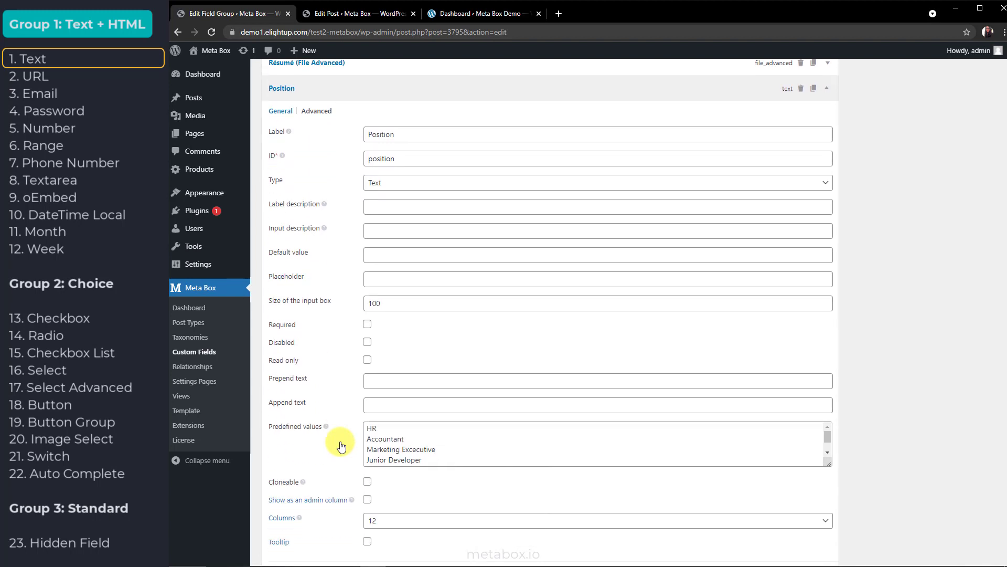
{"action": "left_click", "coordinate": [413, 412]}
{"action": "left_click_drag", "start_coordinate": [412, 412], "coordinate": [429, 431]}
{"action": "left_click", "coordinate": [429, 431]}
{"action": "scroll", "coordinate": [428, 431], "scroll_direction": "up", "scroll_amount": 1}
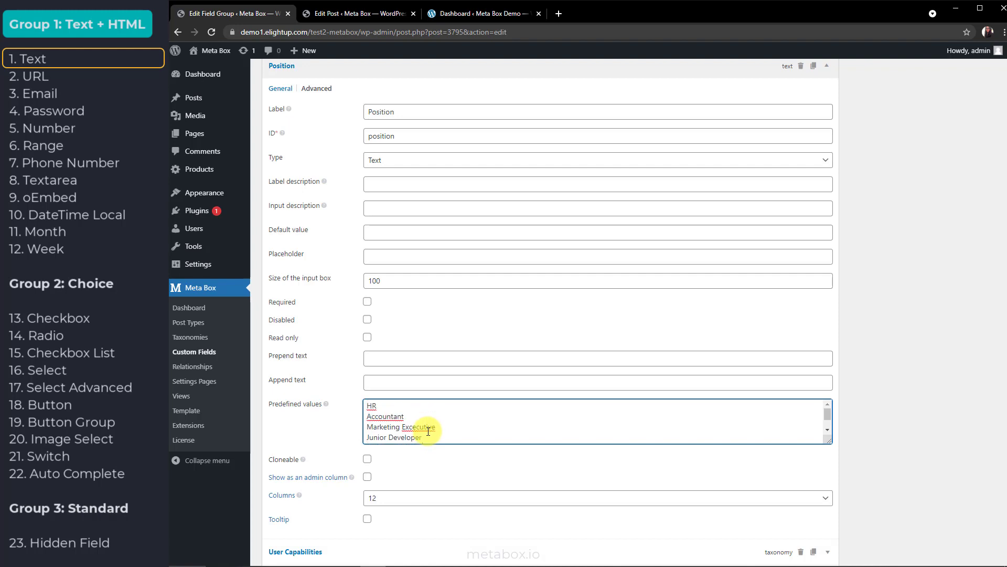
Set the post's Position to RnD instead of Senior Developer
{"action": "left_click", "coordinate": [338, 13]}
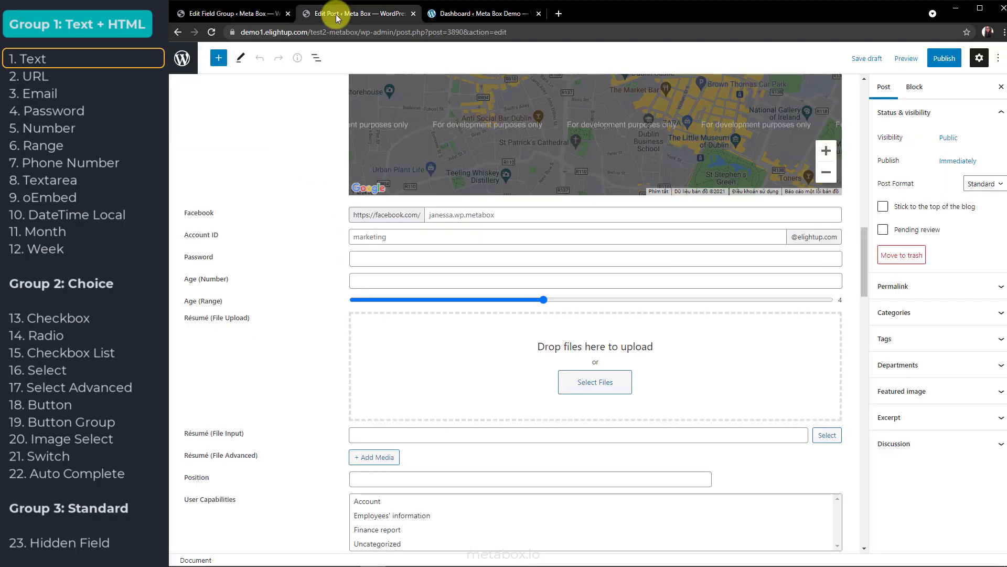
{"action": "scroll", "coordinate": [352, 329], "scroll_direction": "down", "scroll_amount": 4}
{"action": "left_click", "coordinate": [389, 268]}
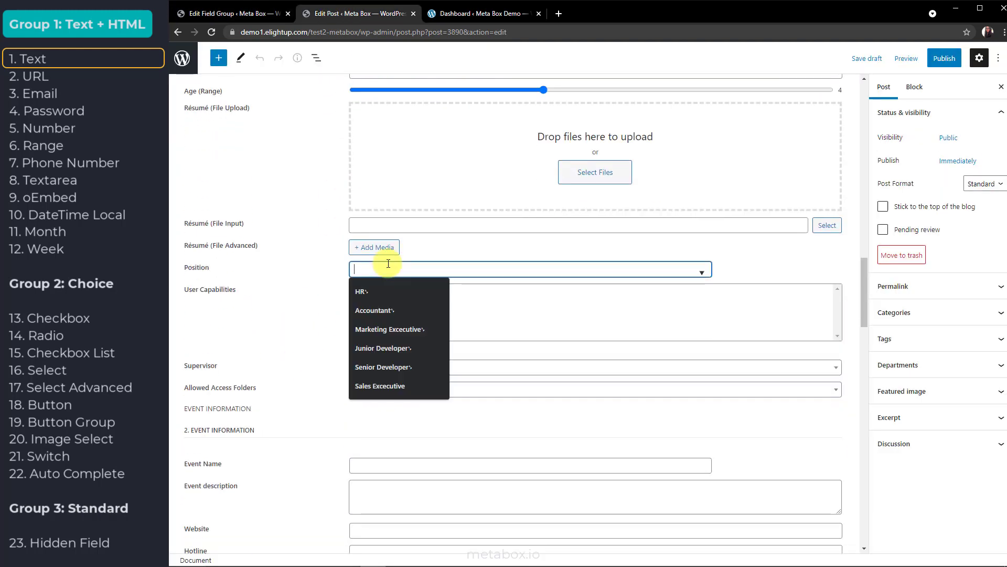
{"action": "type", "text": "S"}
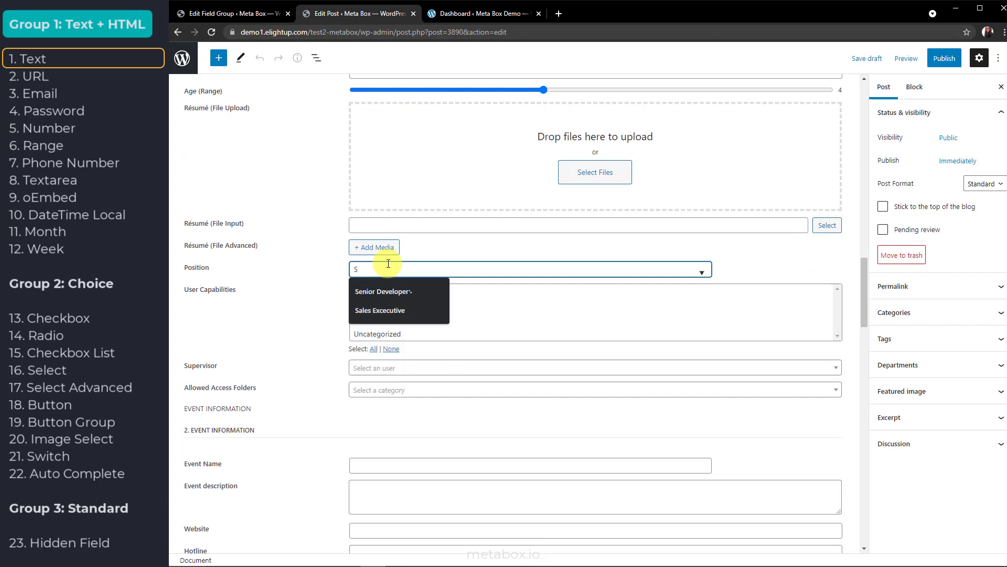
{"action": "left_click", "coordinate": [387, 292]}
{"action": "key", "text": "BackSpace"}
{"action": "key", "text": "BackSpace"}
{"action": "key", "text": "BackSpace"}
{"action": "key", "text": "BackSpace"}
{"action": "key", "text": "BackSpace"}
{"action": "key", "text": "BackSpace"}
{"action": "key", "text": "BackSpace"}
{"action": "key", "text": "BackSpace"}
{"action": "key", "text": "BackSpace"}
{"action": "key", "text": "BackSpace"}
{"action": "key", "text": "BackSpace"}
{"action": "key", "text": "BackSpace"}
{"action": "key", "text": "BackSpace"}
{"action": "key", "text": "BackSpace"}
{"action": "key", "text": "BackSpace"}
{"action": "key", "text": "BackSpace"}
{"action": "type", "text": "RnD"}
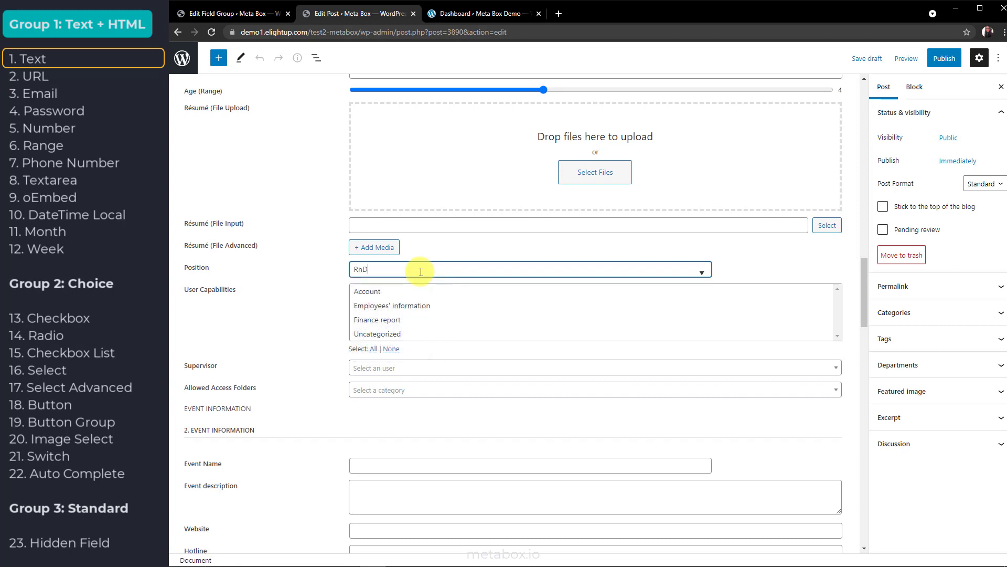
Toggle Cloneable and set the field's input box size to 100
{"action": "left_click", "coordinate": [221, 13]}
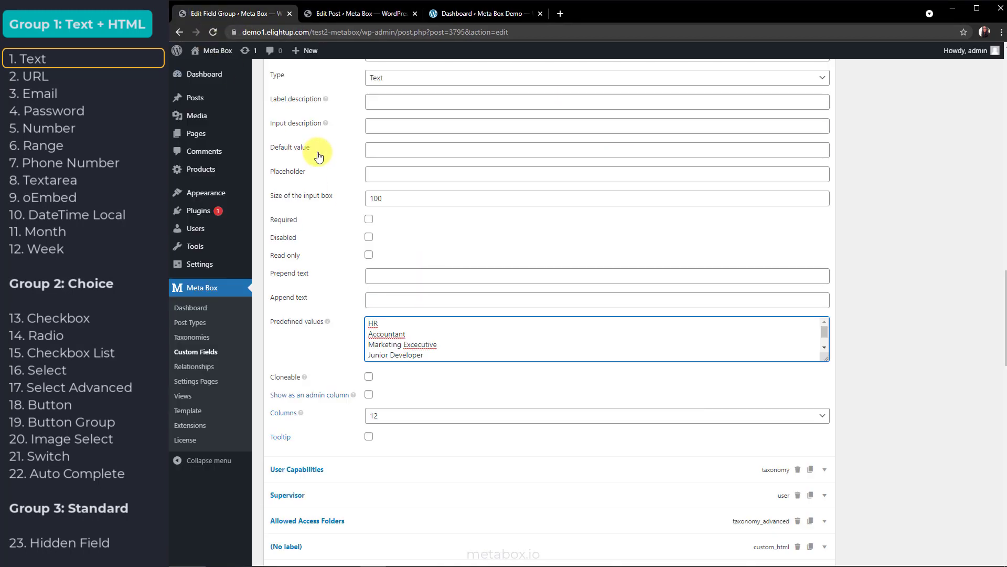
{"action": "left_click", "coordinate": [369, 377]}
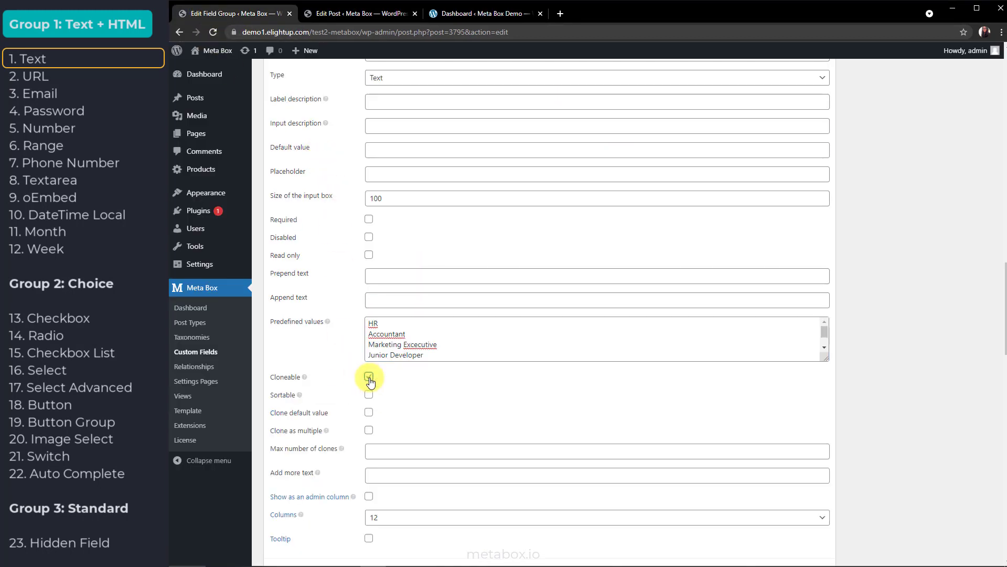
{"action": "left_click", "coordinate": [372, 380]}
{"action": "left_click", "coordinate": [392, 197]}
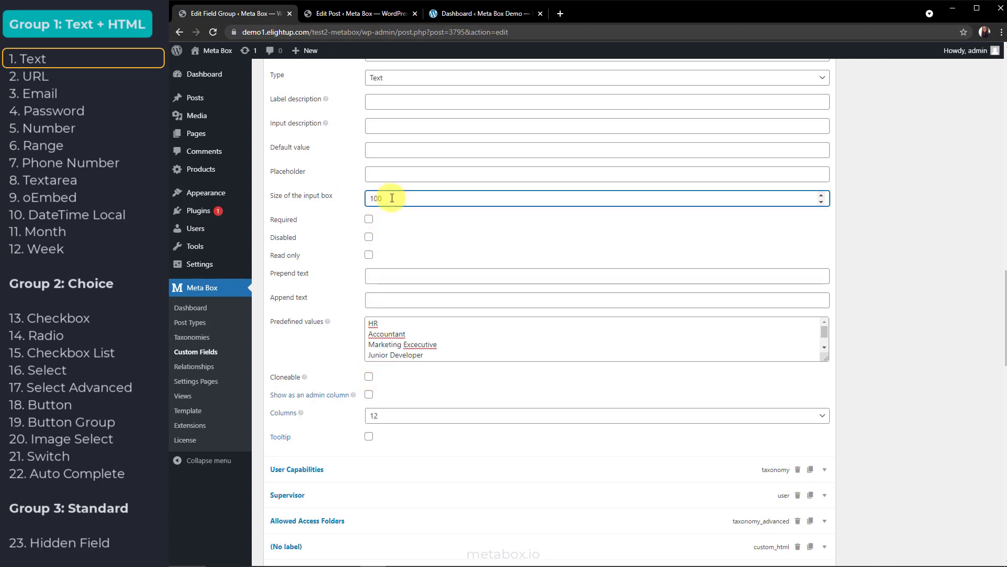
{"action": "key", "text": "BackSpace"}
{"action": "key", "text": "BackSpace"}
{"action": "type", "text": "25"}
{"action": "key", "text": "BackSpace"}
{"action": "key", "text": "BackSpace"}
{"action": "type", "text": "100"}
Paste the same address into Address 2 and Address 3 on the post
{"action": "left_click", "coordinate": [368, 13]}
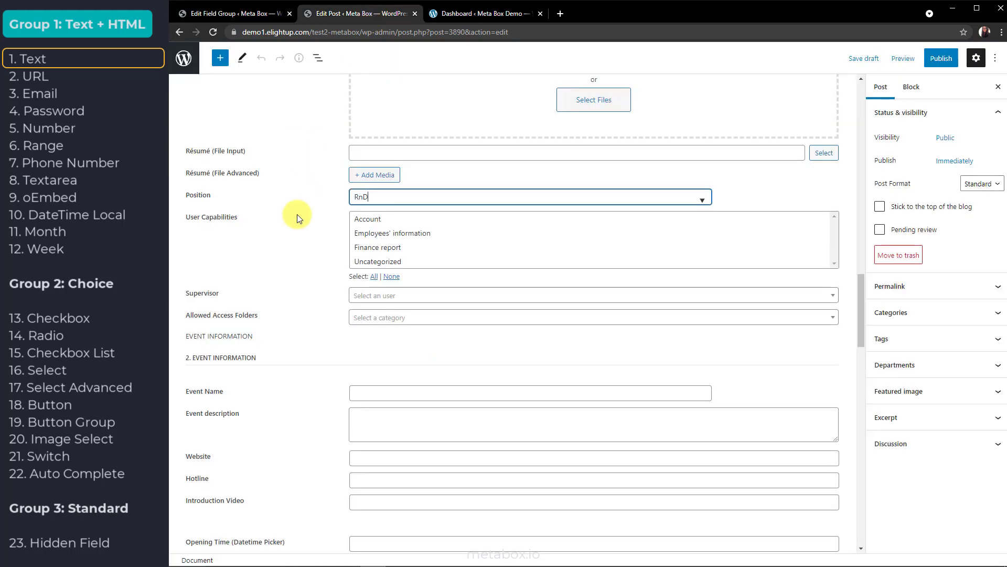
{"action": "scroll", "coordinate": [297, 214], "scroll_direction": "up", "scroll_amount": 10}
{"action": "scroll", "coordinate": [297, 214], "scroll_direction": "up", "scroll_amount": 2}
{"action": "left_click", "coordinate": [375, 236]}
{"action": "left_click", "coordinate": [394, 259]}
{"action": "left_click", "coordinate": [387, 236]}
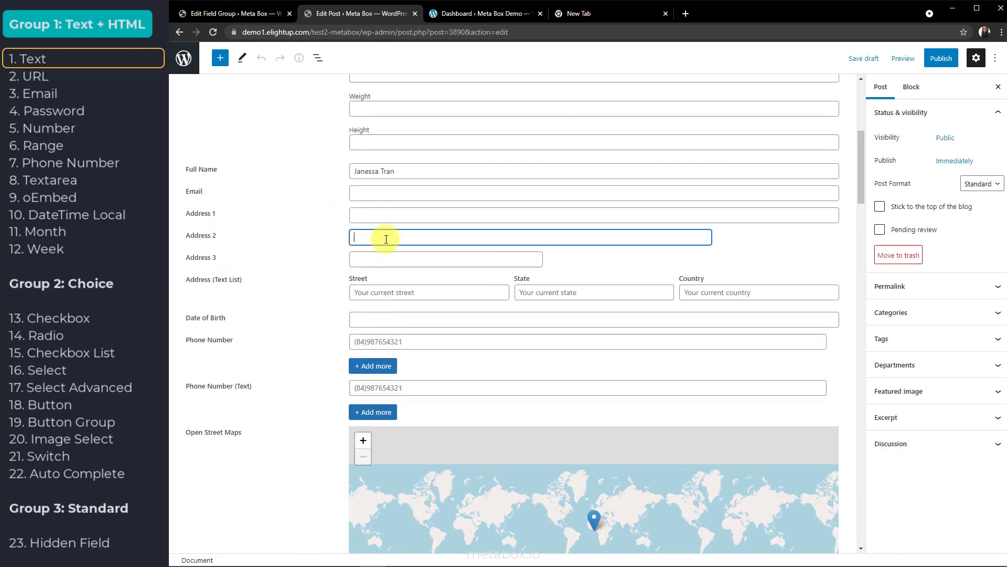
{"action": "left_click", "coordinate": [420, 259]}
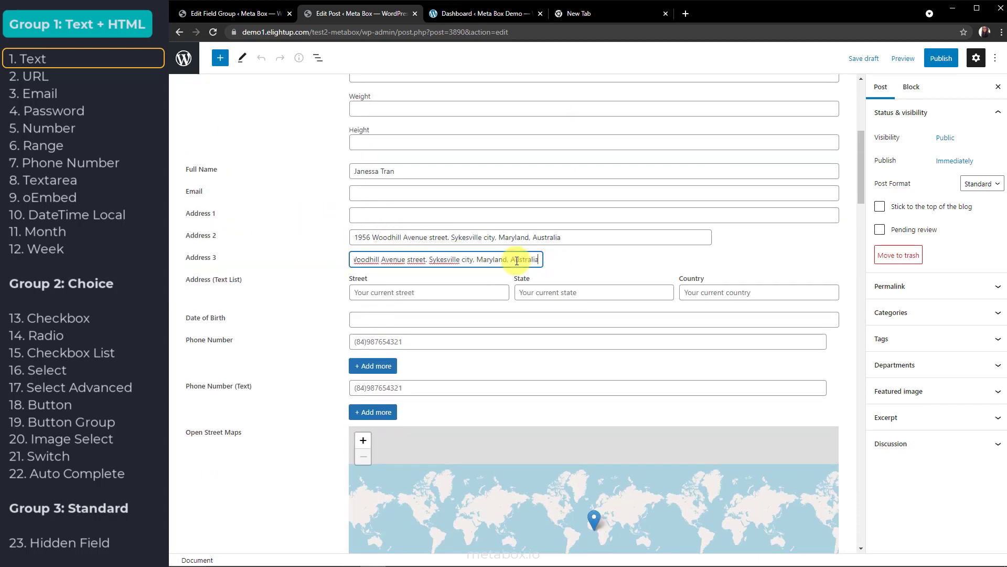
{"action": "left_click_drag", "start_coordinate": [370, 260], "coordinate": [353, 260]}
{"action": "left_click", "coordinate": [561, 261]}
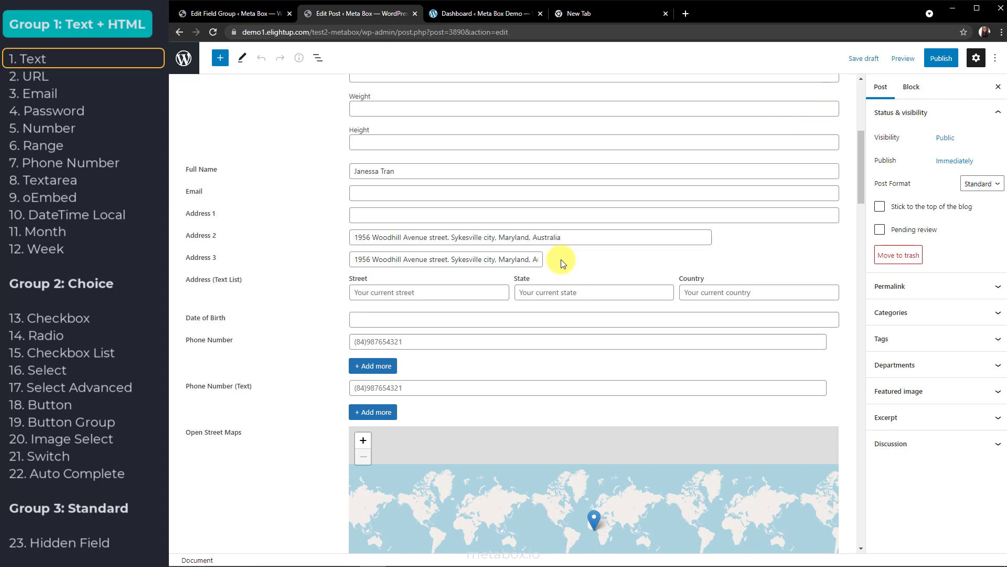
{"action": "left_click", "coordinate": [243, 12]}
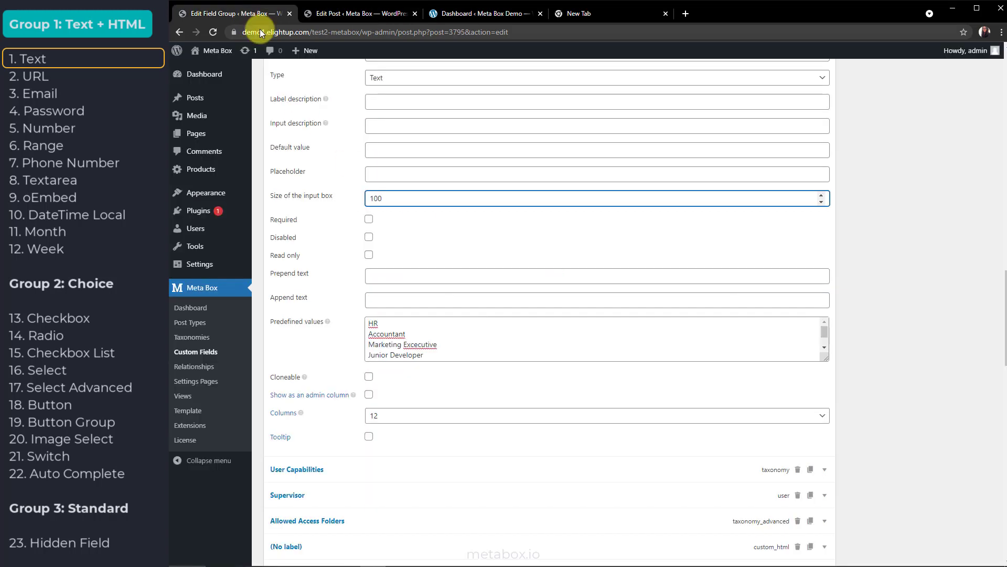
Make the Position field disabled, test it on the post, then set it to read only
{"action": "left_click", "coordinate": [370, 239]}
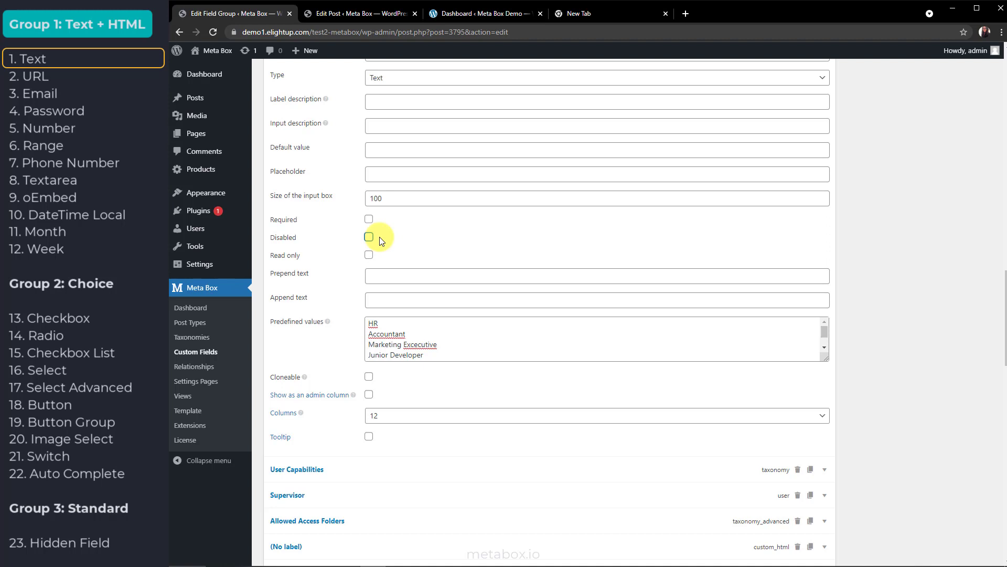
{"action": "left_click", "coordinate": [357, 15]}
{"action": "left_click", "coordinate": [364, 214]}
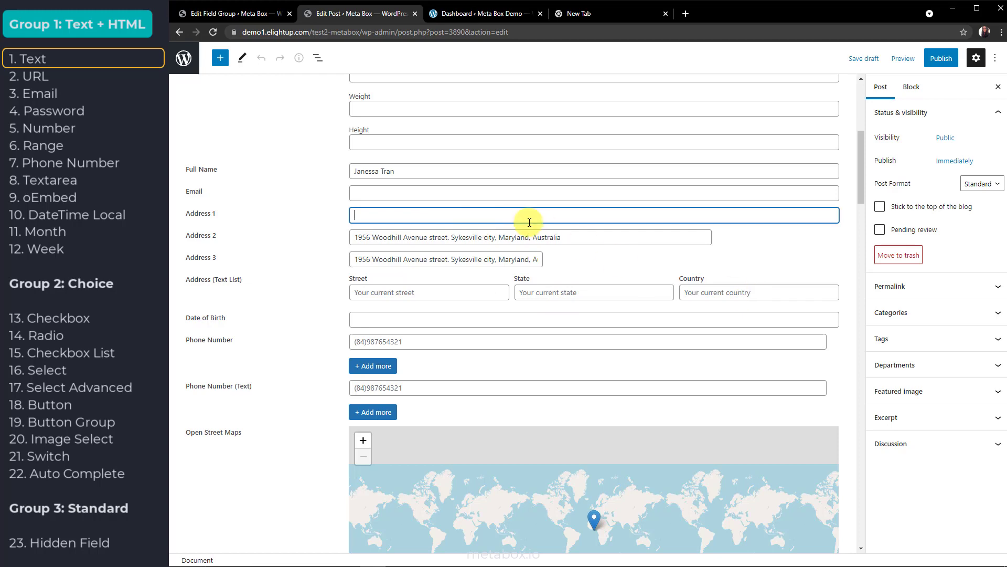
{"action": "left_click", "coordinate": [246, 14]}
{"action": "left_click", "coordinate": [369, 255]}
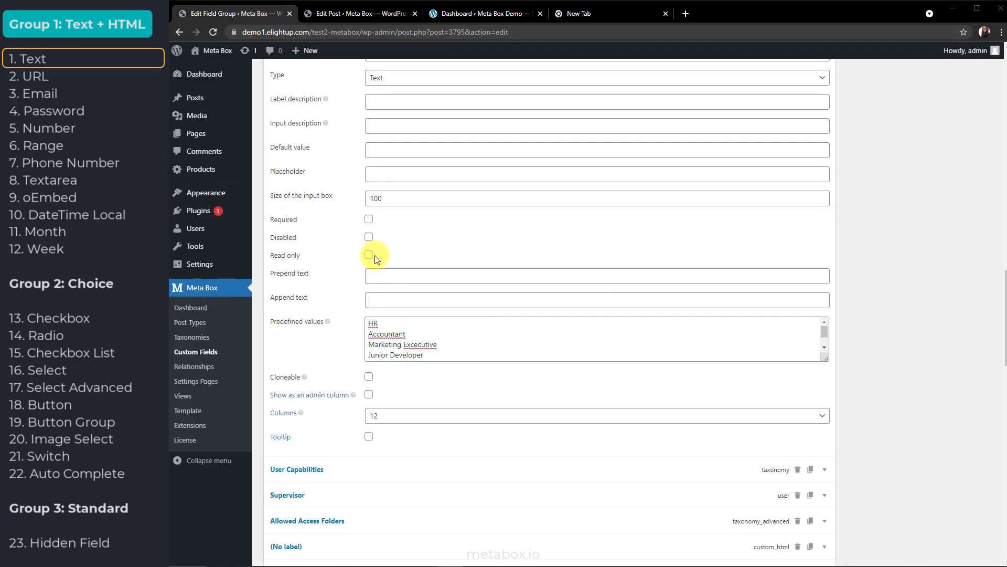
View the Account ID field's advanced settings and its [a-z]+ pattern value
{"action": "scroll", "coordinate": [375, 255], "scroll_direction": "up", "scroll_amount": 7}
{"action": "scroll", "coordinate": [374, 255], "scroll_direction": "up", "scroll_amount": 1}
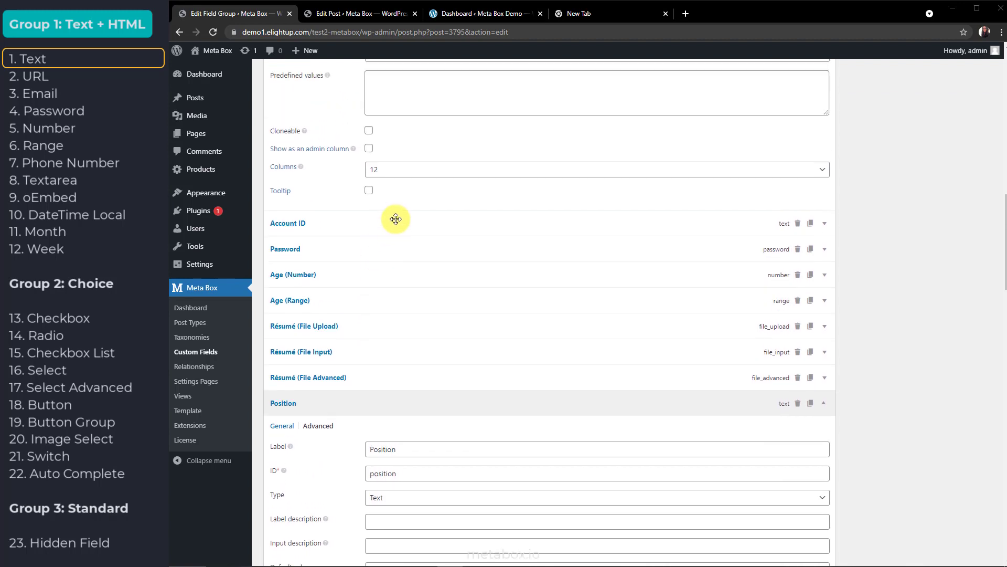
{"action": "left_click", "coordinate": [396, 219]}
{"action": "scroll", "coordinate": [395, 218], "scroll_direction": "down", "scroll_amount": 1}
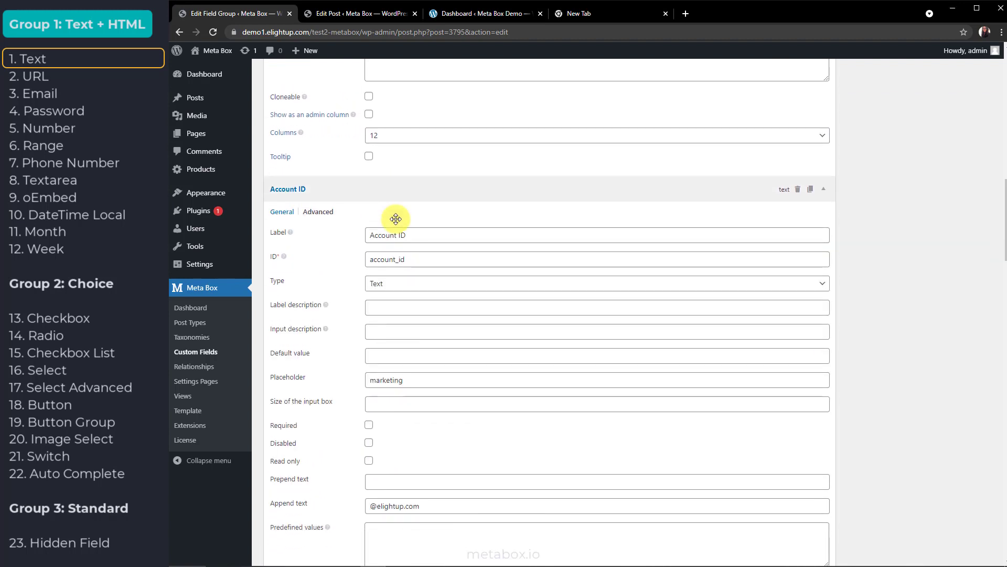
{"action": "left_click", "coordinate": [320, 195]}
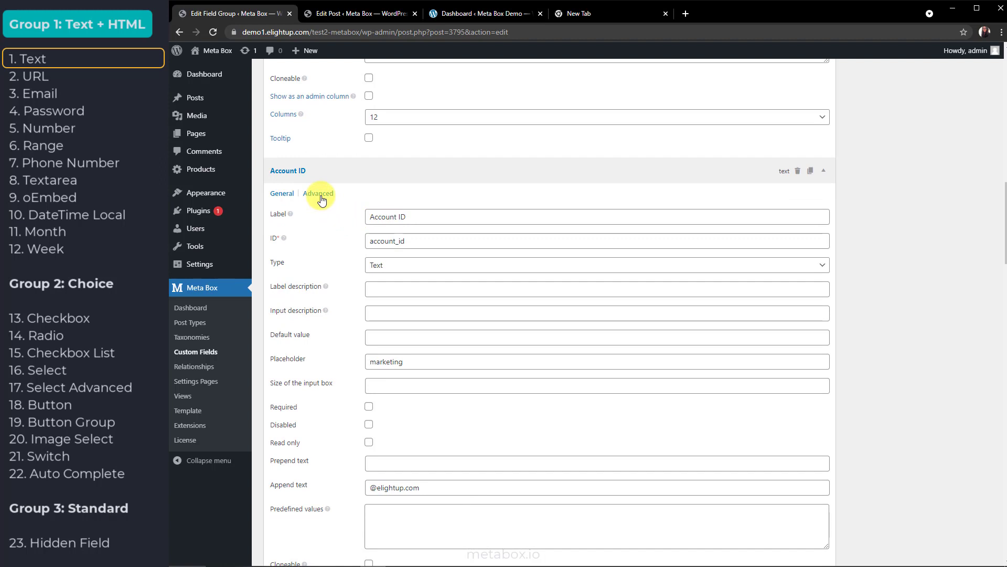
{"action": "left_click", "coordinate": [320, 194]}
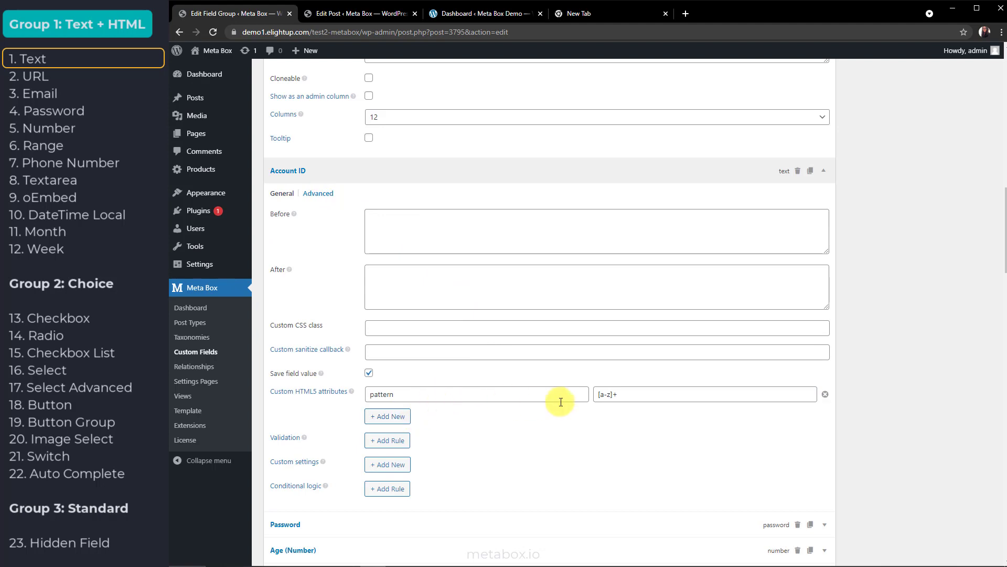
{"action": "triple_click", "coordinate": [635, 399]}
{"action": "left_click", "coordinate": [634, 398]}
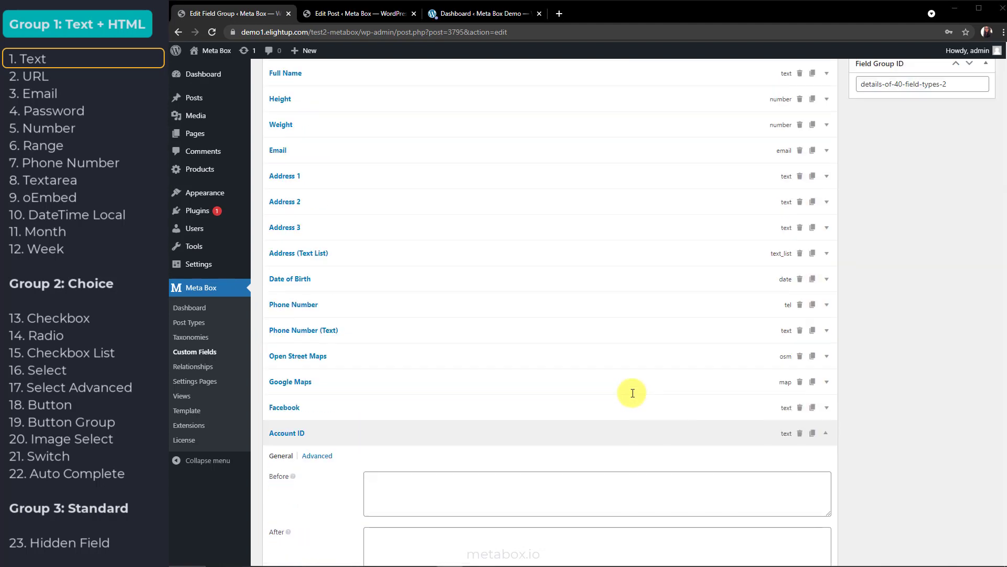
View the Phone Number (Text) field's advanced settings, then return to the post
{"action": "left_click", "coordinate": [526, 330]}
{"action": "left_click", "coordinate": [315, 196]}
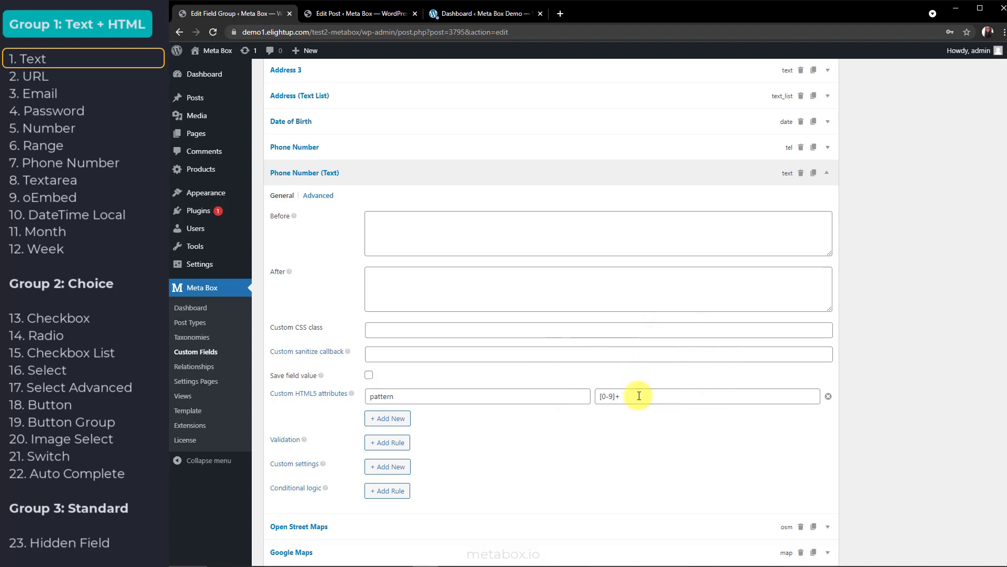
{"action": "left_click", "coordinate": [352, 14]}
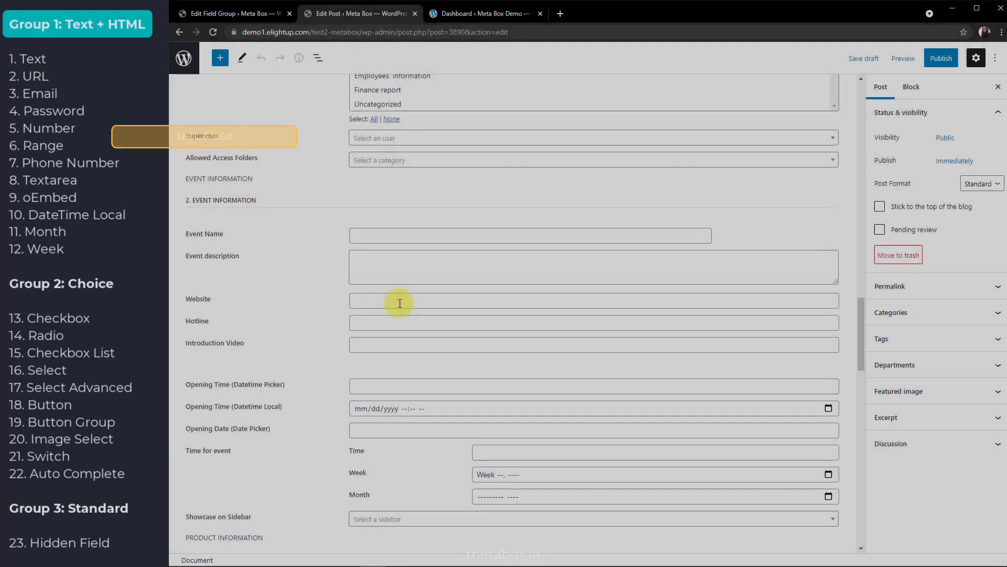
{"action": "left_click", "coordinate": [399, 300]}
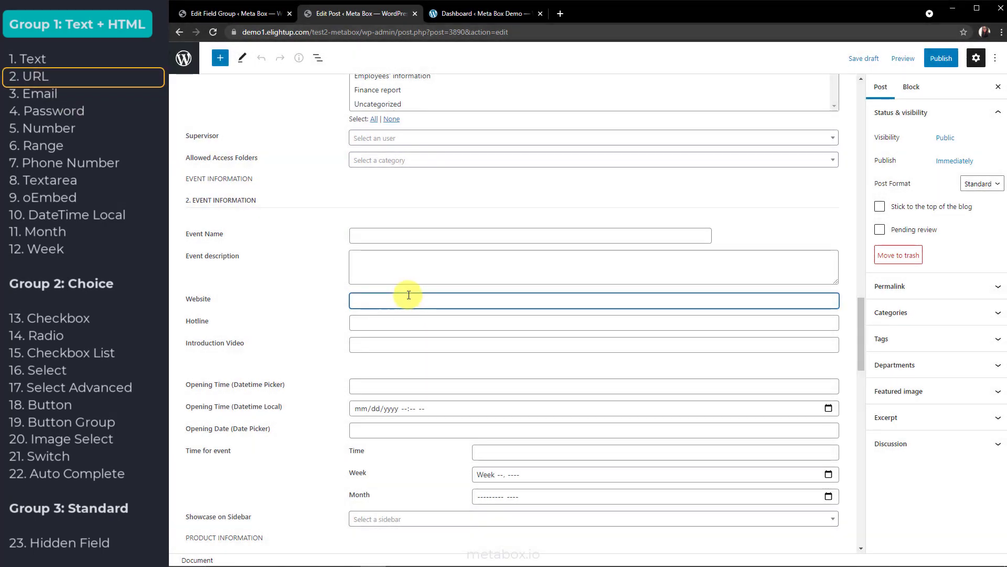
{"action": "type", "text": "metabox.io"}
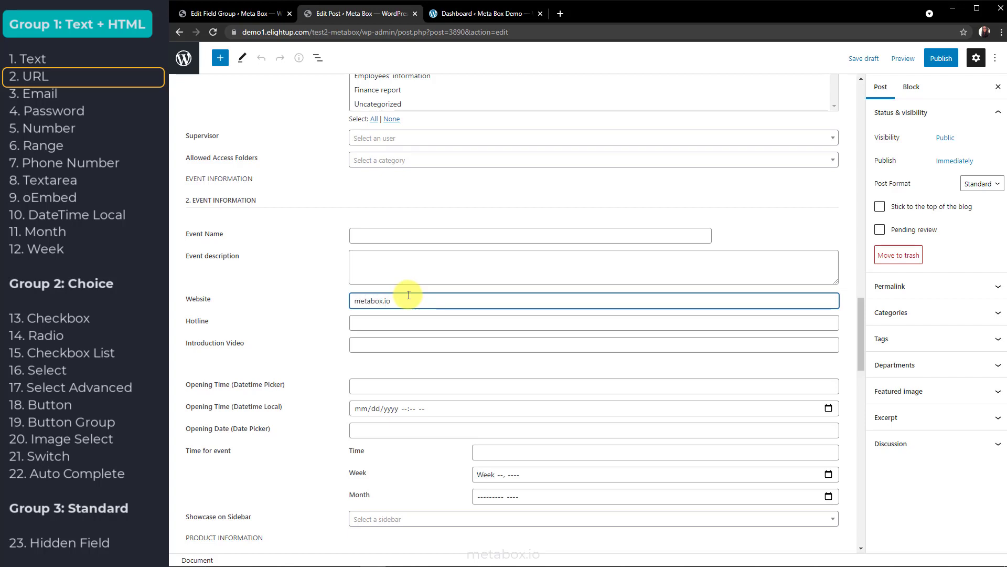
{"action": "left_click", "coordinate": [860, 60]}
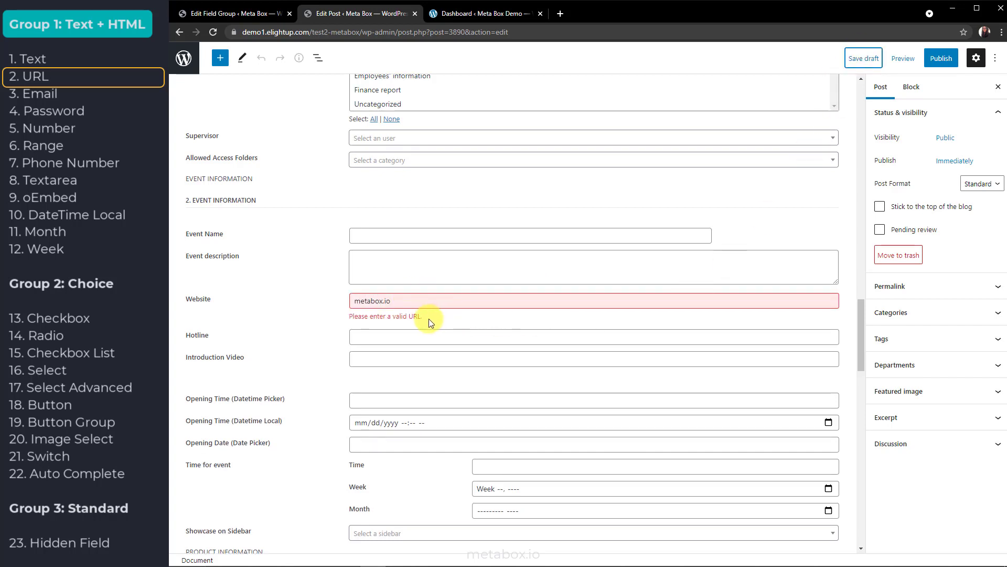
{"action": "triple_click", "coordinate": [402, 298]}
{"action": "type", "text": "https://metabox.io/"}
{"action": "left_click", "coordinate": [654, 310]}
{"action": "left_click_drag", "start_coordinate": [861, 336], "coordinate": [856, 170]}
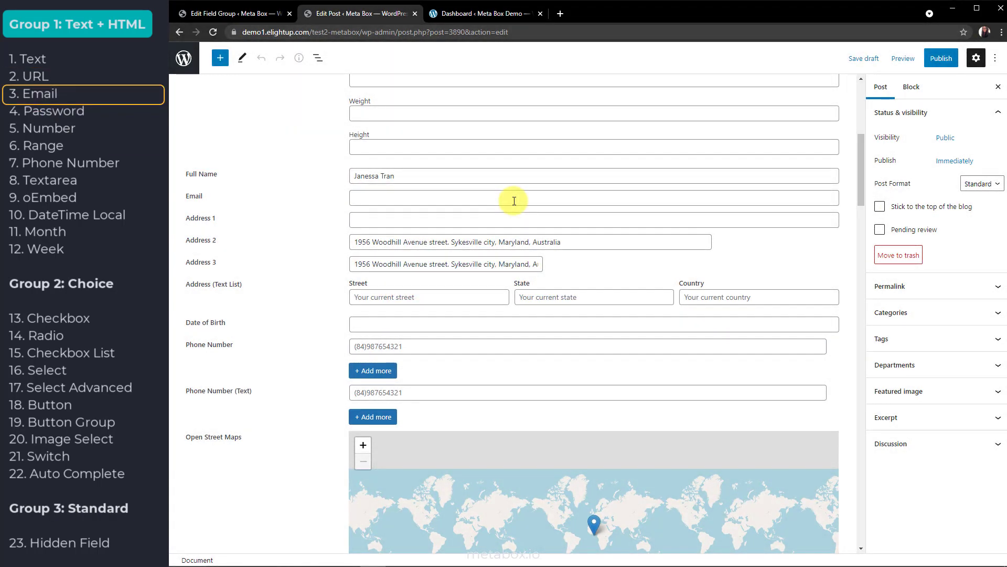
Type an e-mail without @ in Email, save the draft, then correct it to a valid address
{"action": "left_click", "coordinate": [513, 201]}
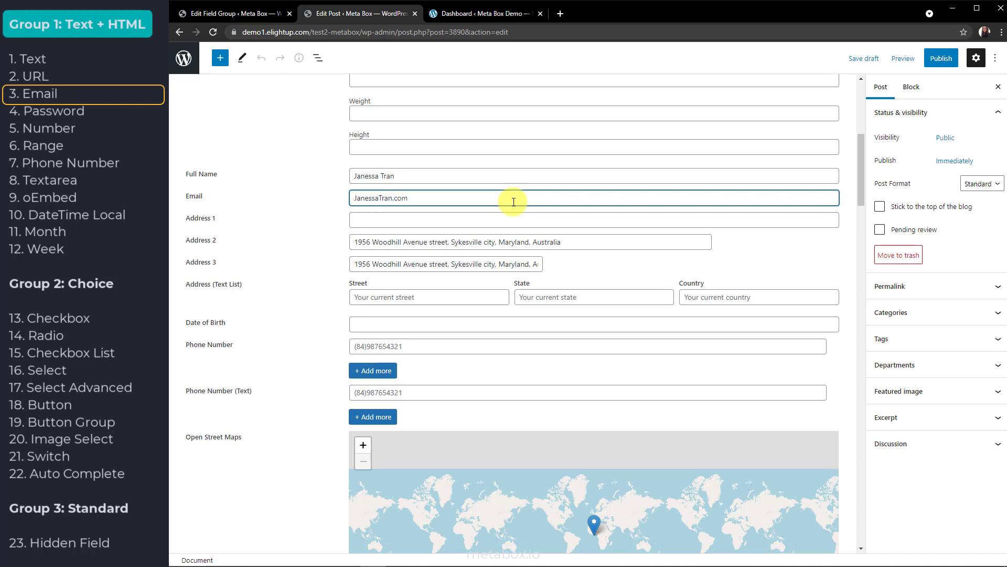
{"action": "left_click", "coordinate": [863, 58]}
{"action": "key", "text": "BackSpace"}
{"action": "key", "text": "BackSpace"}
{"action": "key", "text": "BackSpace"}
{"action": "key", "text": "BackSpace"}
{"action": "type", "text": "@metabox.io"}
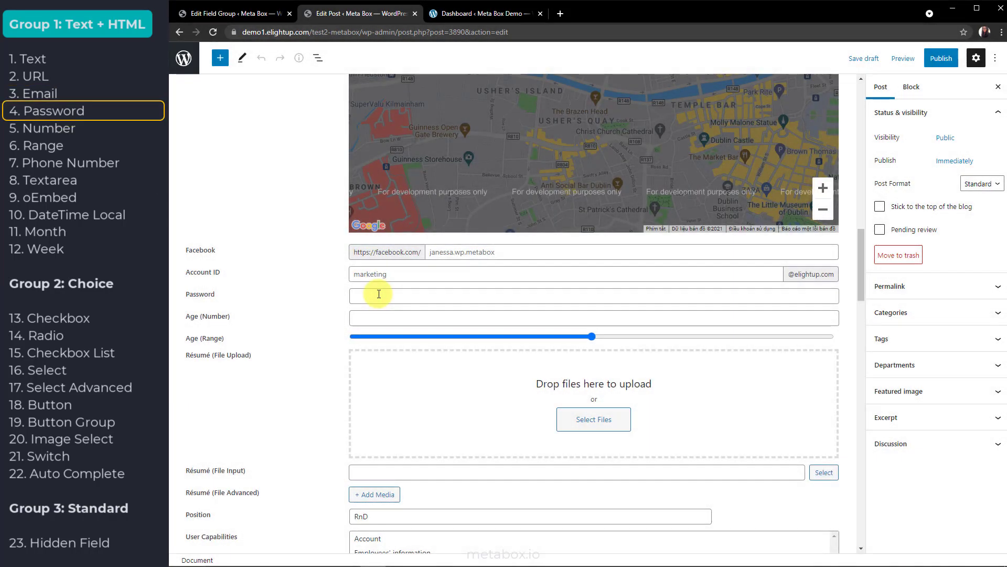
Enter an 11-character password in the Password field, shown as masked dots
{"action": "left_click", "coordinate": [379, 294]}
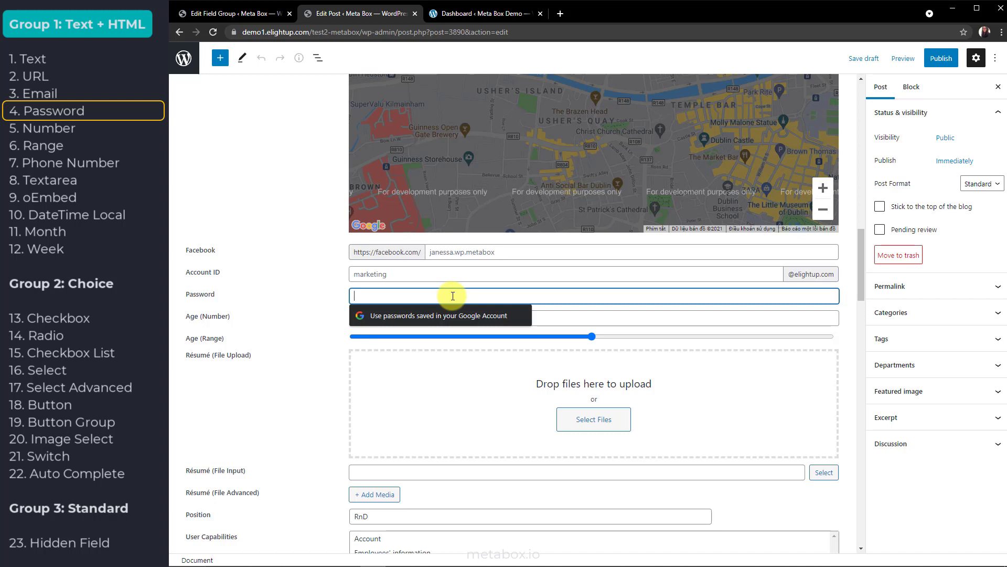
{"action": "type", "text": "•••••••••••"}
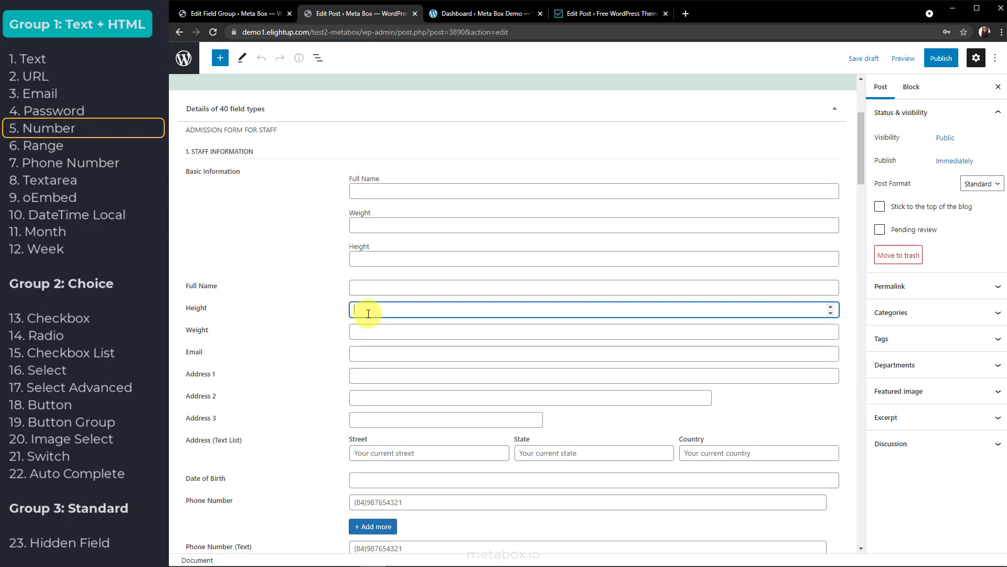
Enter 50 in Weight and adjust it with the spinner arrows to 48
{"action": "left_click", "coordinate": [397, 332]}
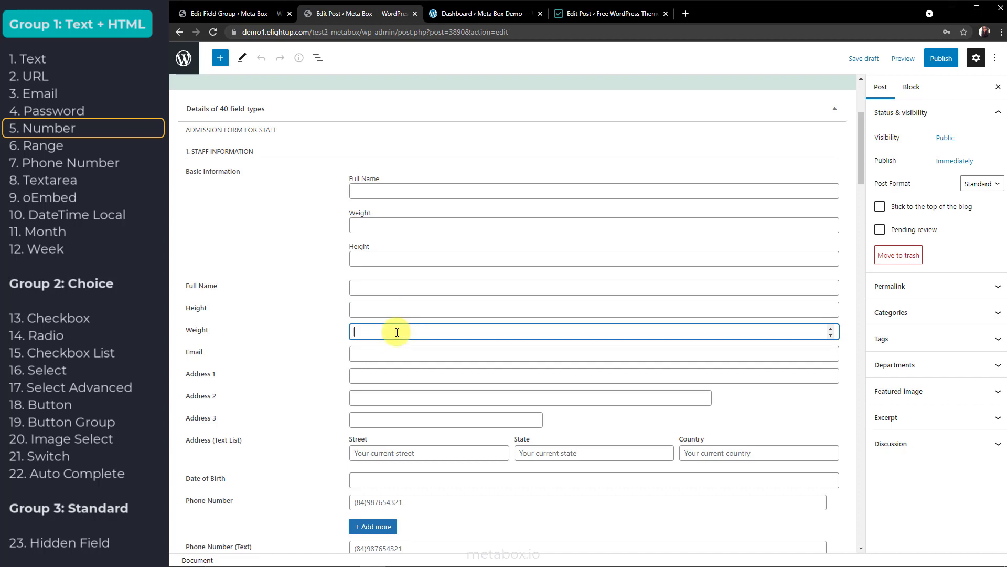
{"action": "type", "text": "50"}
{"action": "left_click", "coordinate": [830, 328]}
{"action": "left_click", "coordinate": [829, 335]}
{"action": "left_click", "coordinate": [829, 336]}
Give the Height number field a Step of 2 and check its Min and Max settings
{"action": "left_click", "coordinate": [231, 13]}
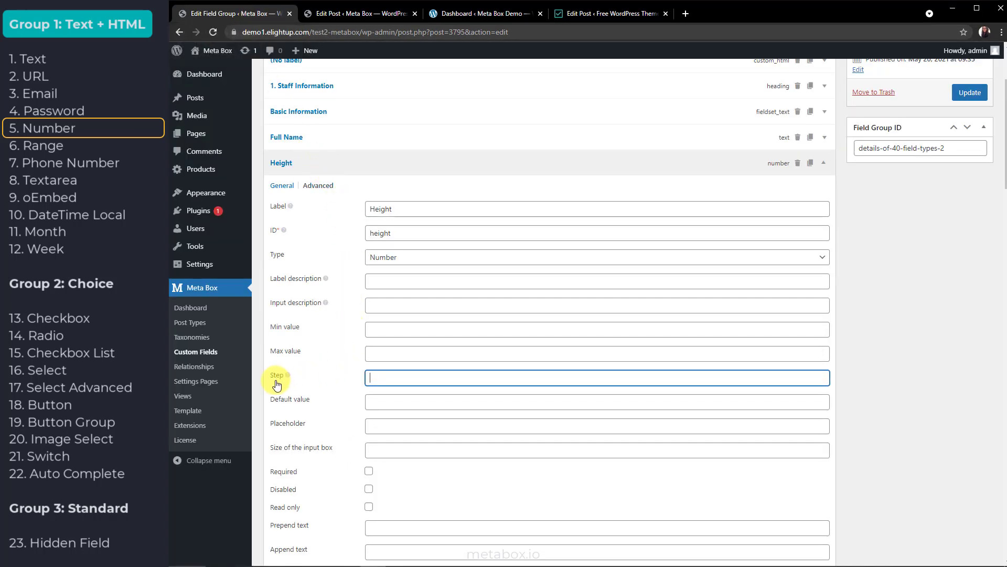
{"action": "type", "text": "2"}
{"action": "left_click", "coordinate": [385, 330]}
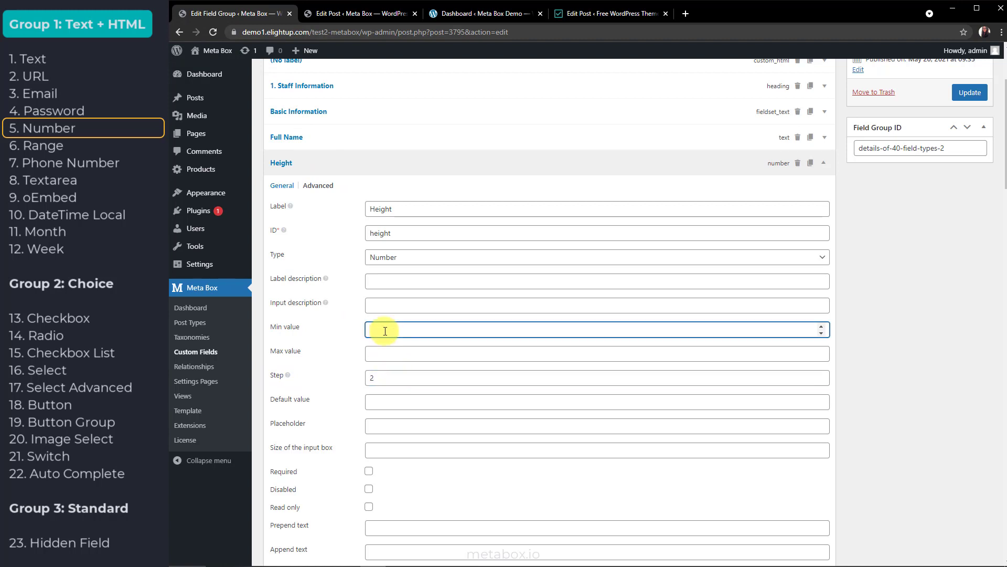
{"action": "left_click", "coordinate": [379, 347]}
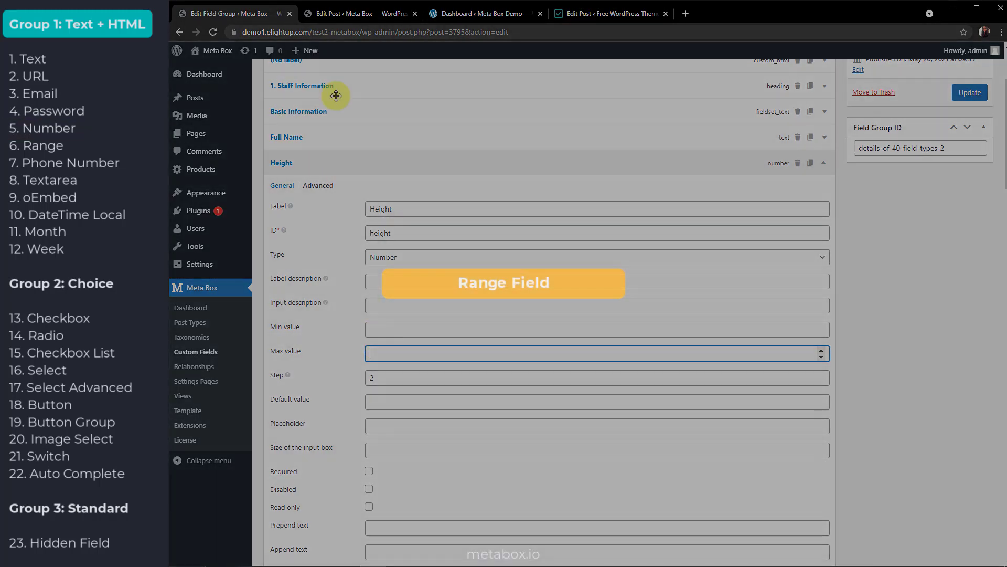
{"action": "left_click", "coordinate": [350, 14]}
{"action": "scroll", "coordinate": [286, 321], "scroll_direction": "down", "scroll_amount": 10}
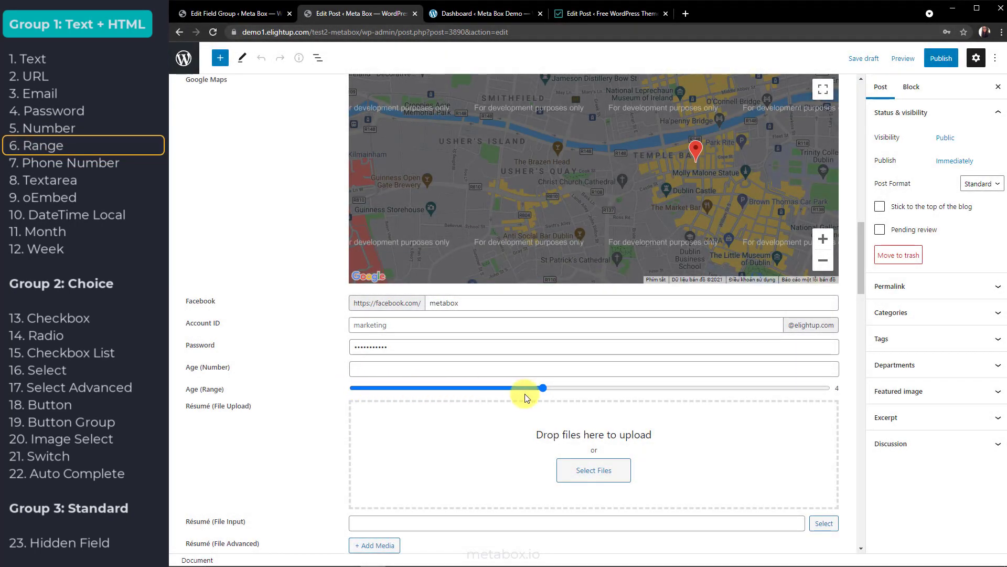
Drag the Age (Range) slider down to about 3 and lower the Design rating from 6 to 4
{"action": "left_click_drag", "start_coordinate": [542, 388], "coordinate": [508, 394]}
{"action": "left_click_drag", "start_coordinate": [589, 388], "coordinate": [593, 388]}
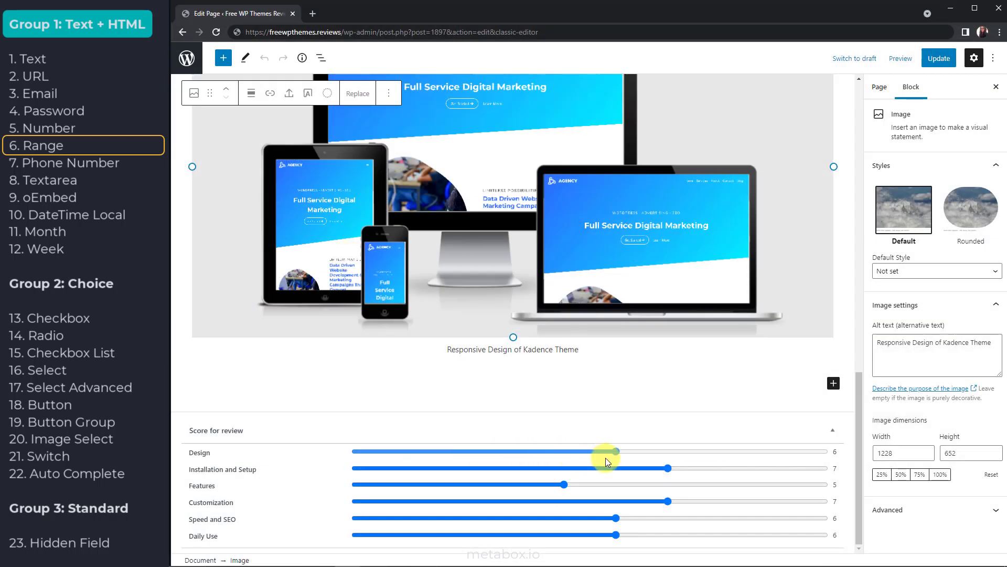
{"action": "left_click_drag", "start_coordinate": [605, 458], "coordinate": [530, 463]}
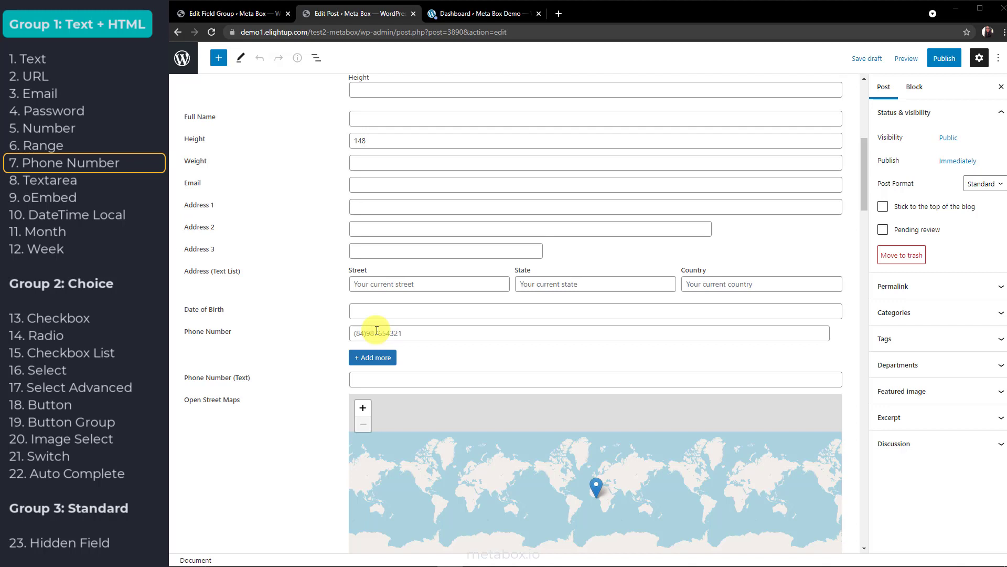
Type a Vietnamese phone number into Phone Number and enlarge the empty Event description textarea
{"action": "left_click", "coordinate": [377, 331]}
{"action": "type", "text": "(+84) 0987654321 vn"}
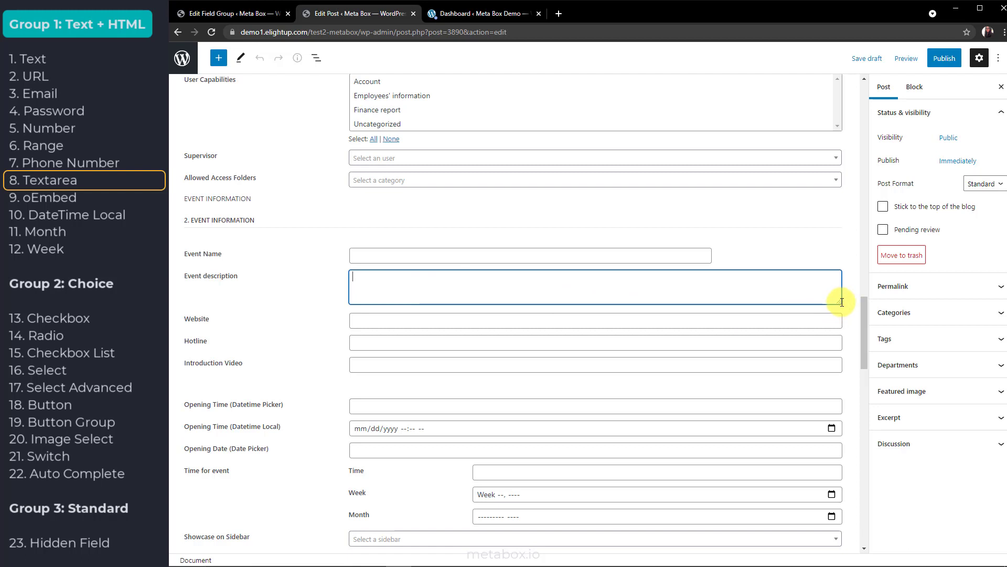
{"action": "left_click_drag", "start_coordinate": [840, 301], "coordinate": [824, 358]}
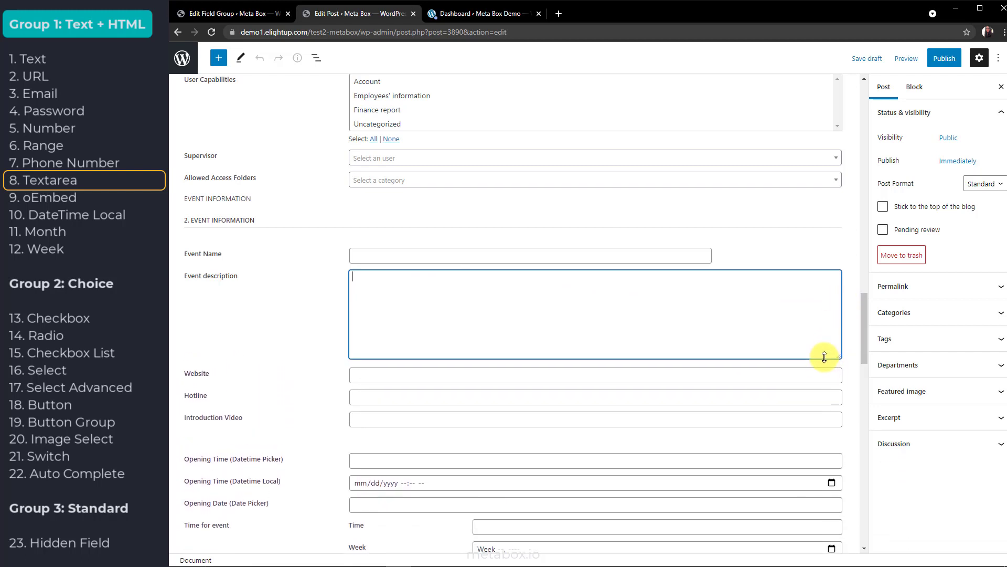
{"action": "left_click", "coordinate": [852, 341]}
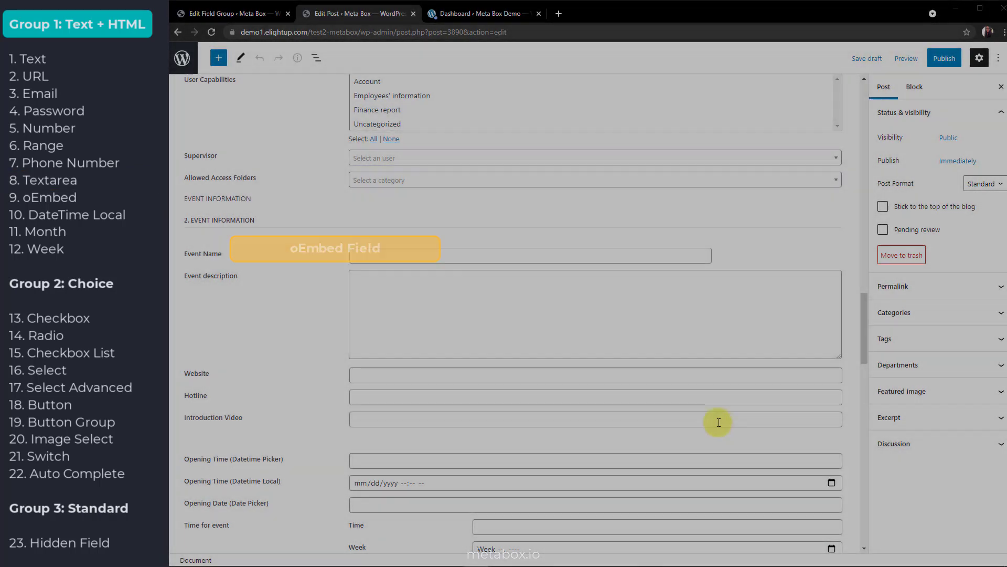
Paste a YouTube URL into Introduction Video so its embedded player preview appears below
{"action": "left_click", "coordinate": [719, 421]}
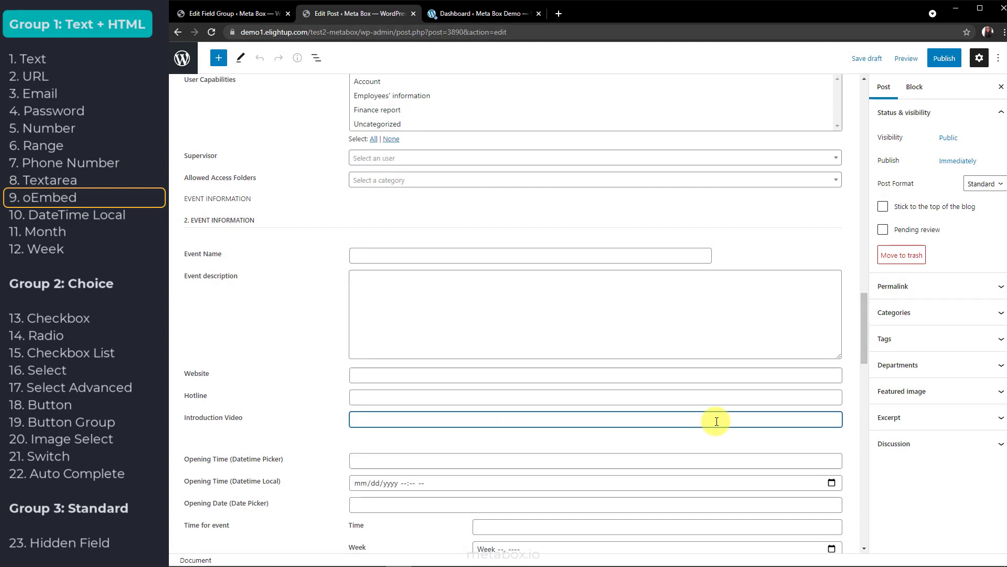
{"action": "type", "text": "https://www.youtube.com/watch?v=hbyoqxJdxeQ"}
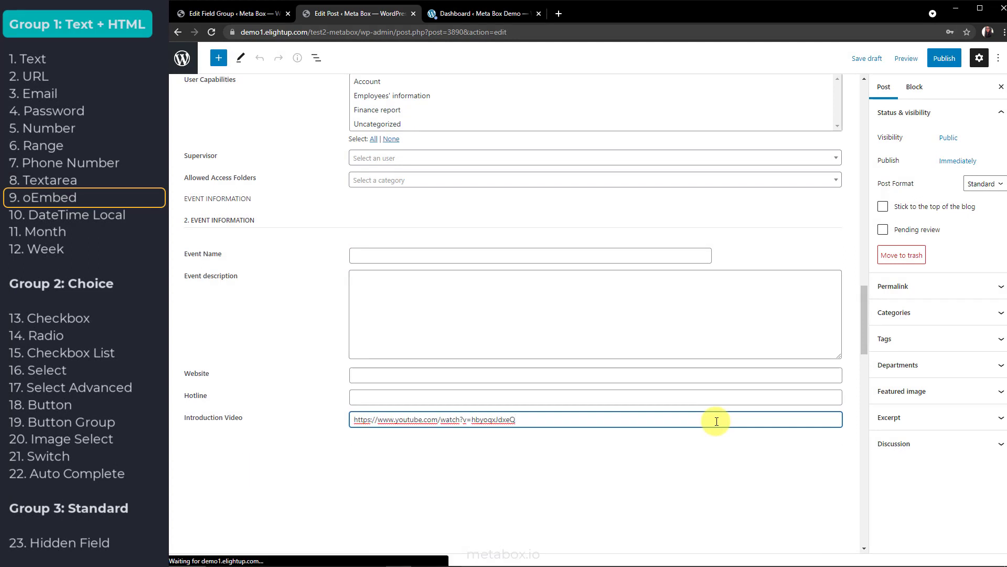
{"action": "scroll", "coordinate": [849, 422], "scroll_direction": "down", "scroll_amount": 3}
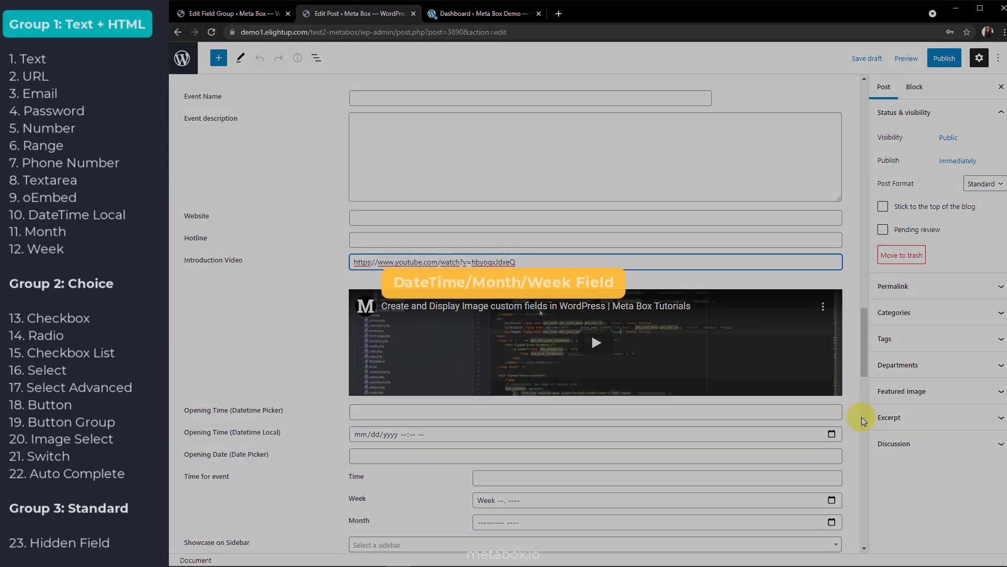
{"action": "scroll", "coordinate": [858, 420], "scroll_direction": "down", "scroll_amount": 3}
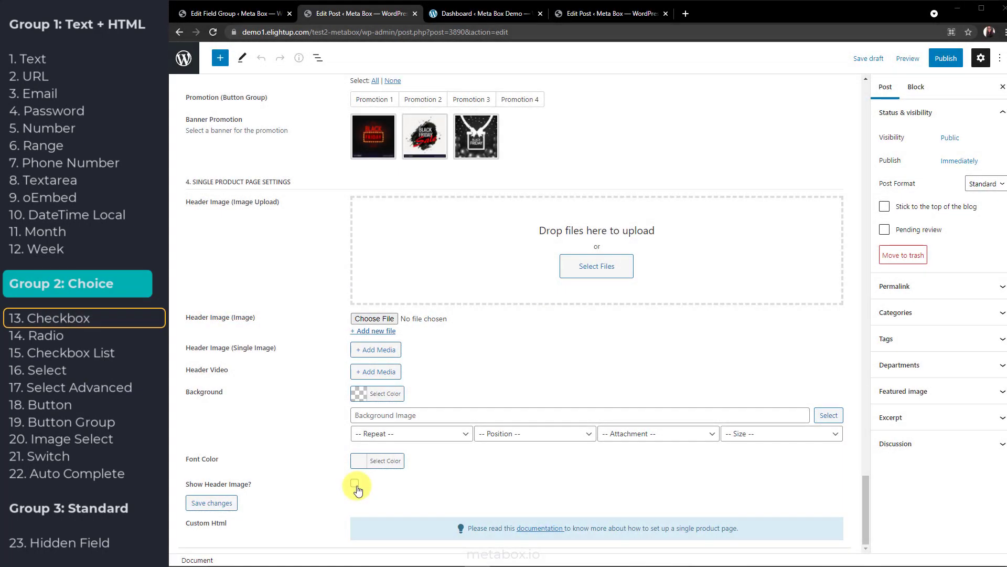
Tick Show Header Image? and set the Brand radio to Puma
{"action": "left_click", "coordinate": [355, 483]}
{"action": "left_click", "coordinate": [354, 483]}
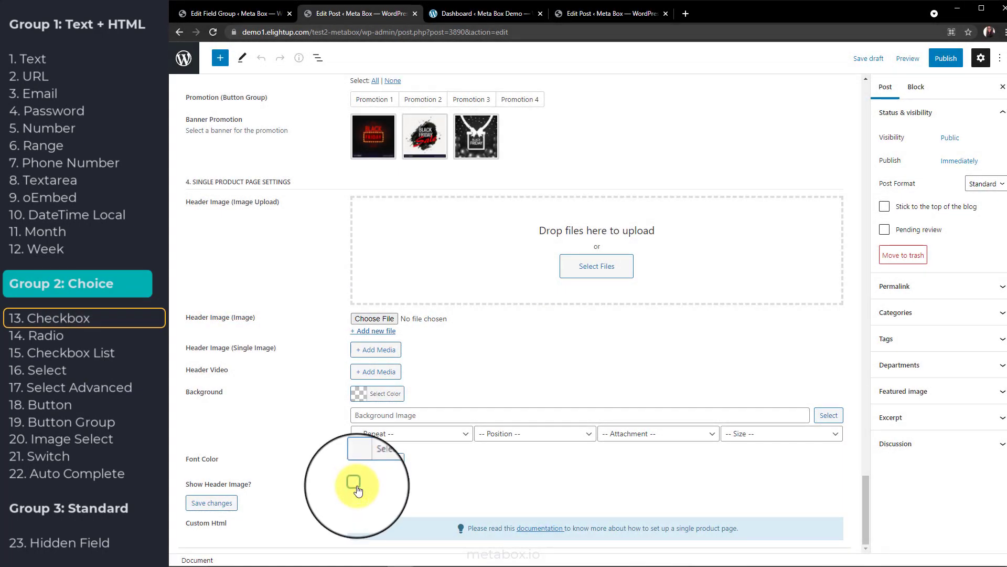
{"action": "left_click", "coordinate": [355, 483]}
{"action": "scroll", "coordinate": [325, 472], "scroll_direction": "up", "scroll_amount": 6}
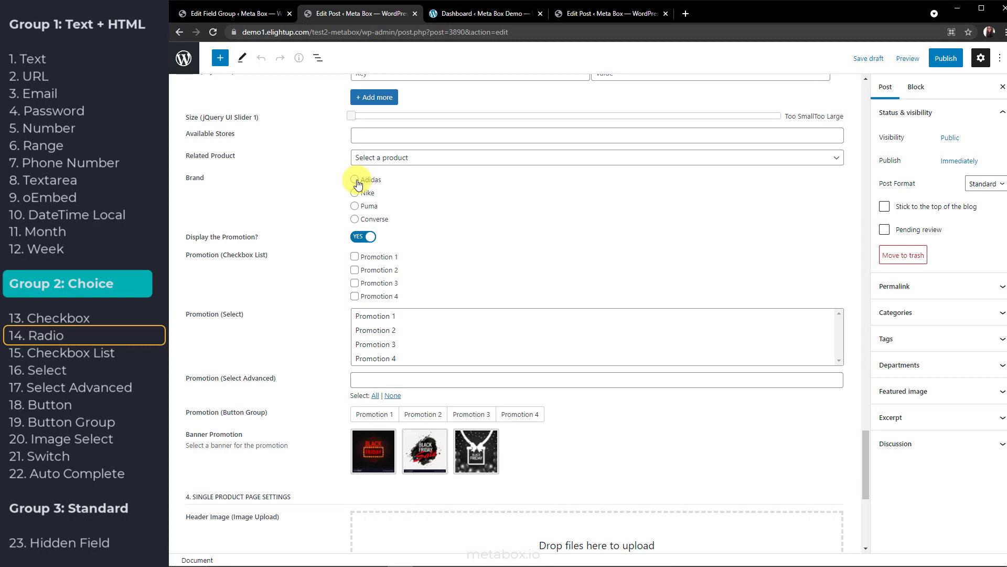
{"action": "left_click", "coordinate": [356, 193]}
{"action": "left_click", "coordinate": [356, 208]}
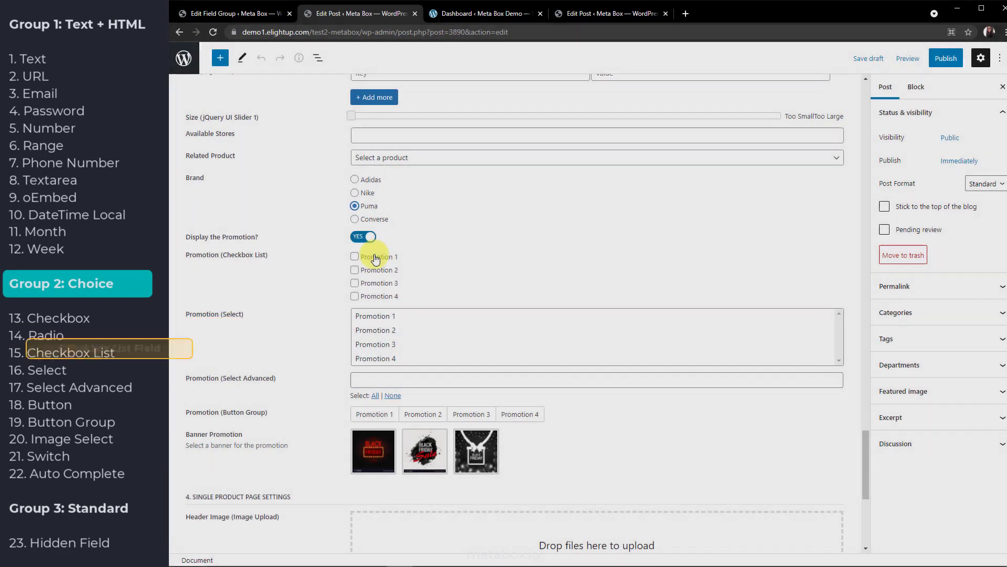
Tick Promotions 1 and 3, make the checkbox list display inline, leaving Promotion 2 unticked
{"action": "left_click", "coordinate": [375, 258]}
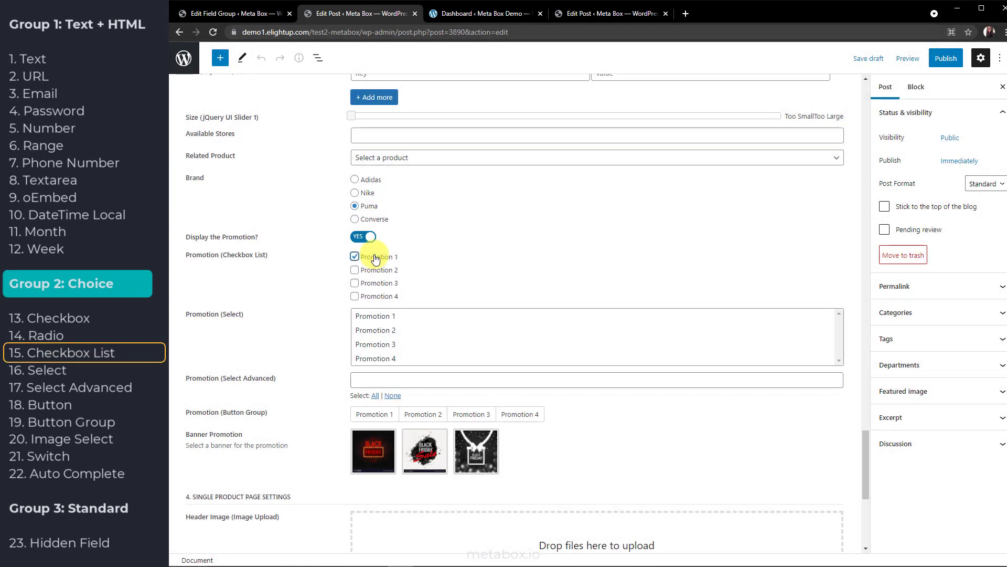
{"action": "left_click", "coordinate": [375, 271]}
{"action": "left_click", "coordinate": [376, 283]}
{"action": "left_click", "coordinate": [376, 269]}
{"action": "left_click", "coordinate": [249, 13]}
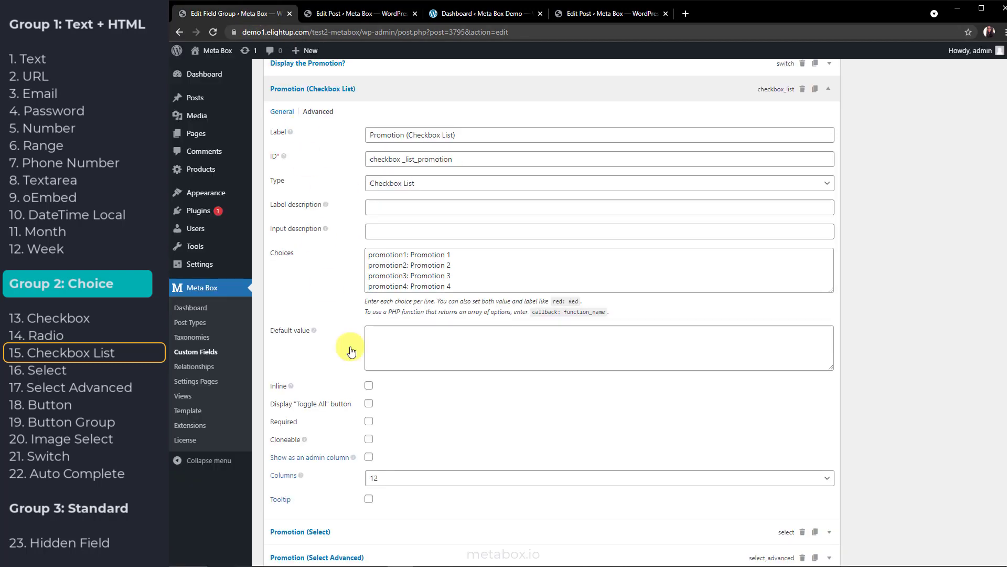
{"action": "left_click", "coordinate": [369, 386]}
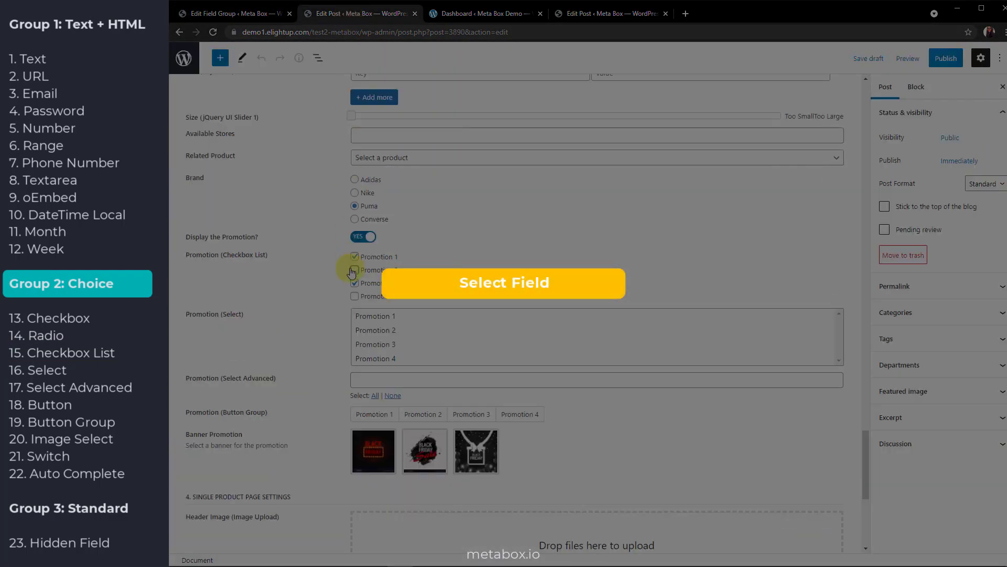
{"action": "left_click", "coordinate": [353, 270]}
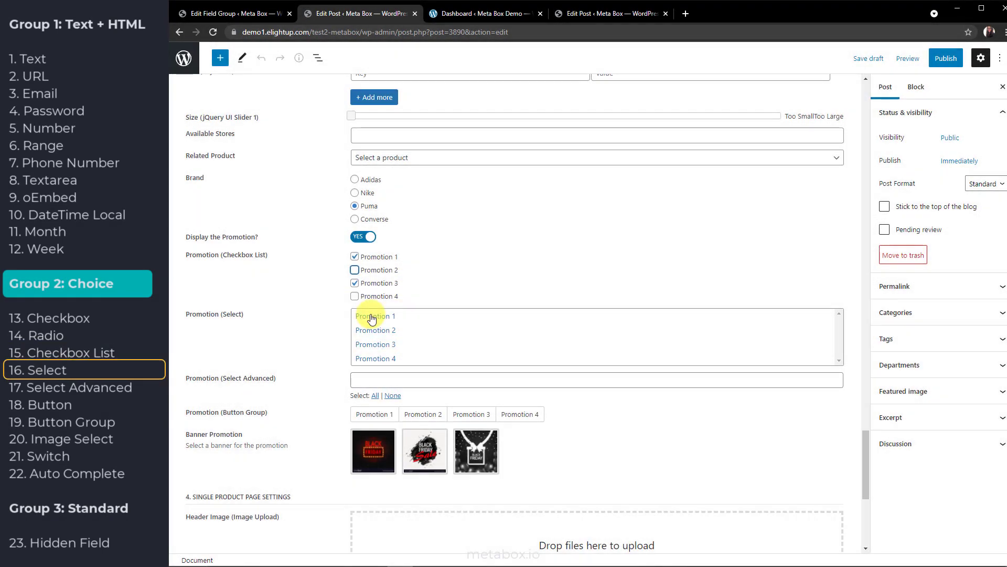
Multi-select Promotions 1, 2 and 3 in the Promotion (Select) list
{"action": "left_click", "coordinate": [372, 317]}
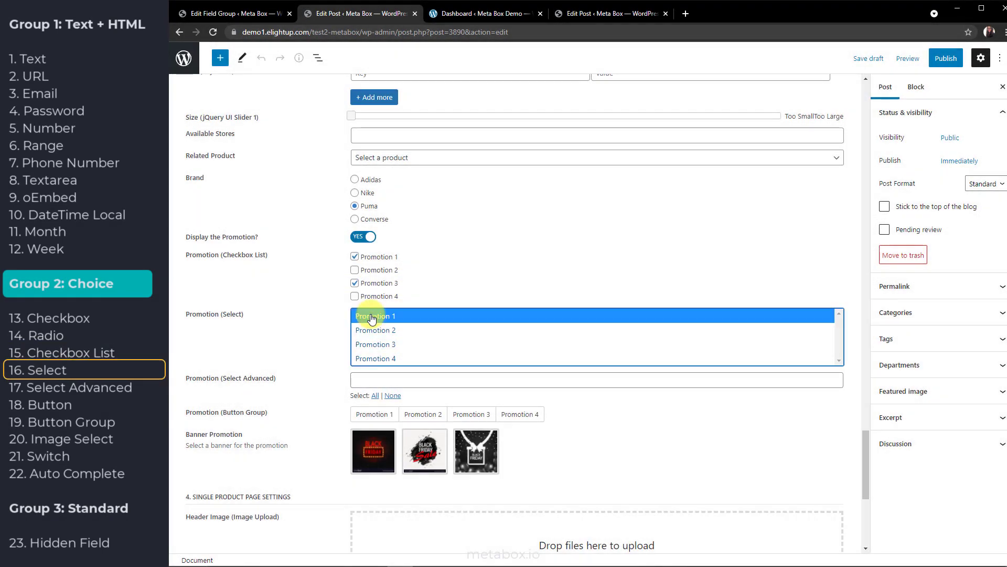
{"action": "left_click", "coordinate": [423, 330]}
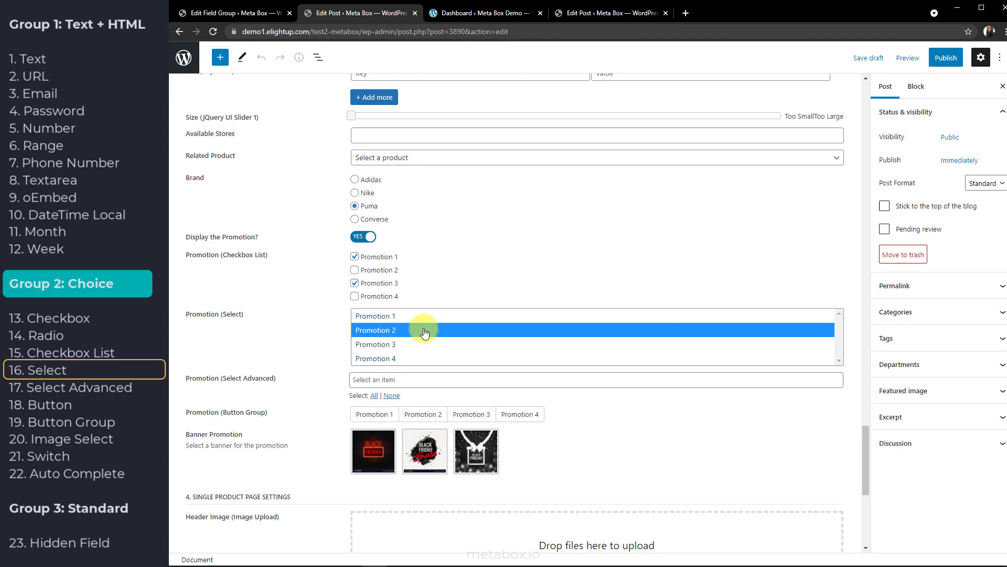
{"action": "left_click", "coordinate": [422, 344]}
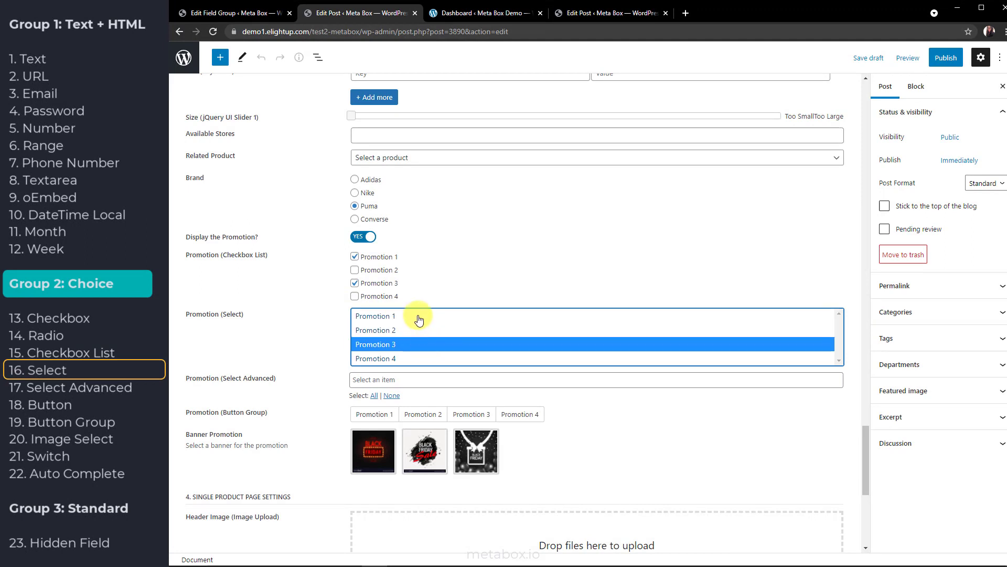
{"action": "left_click", "coordinate": [419, 317]}
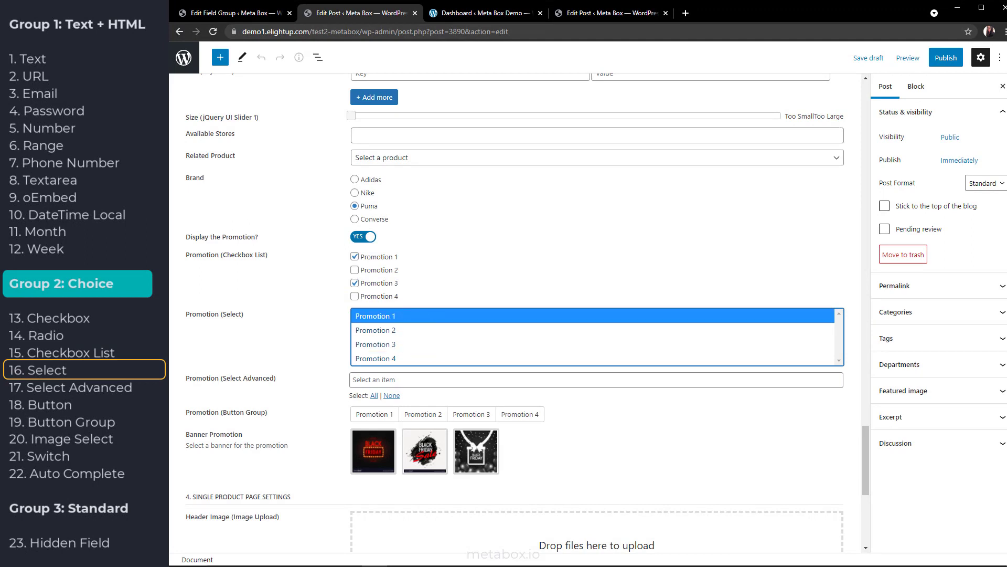
{"action": "left_click", "coordinate": [420, 330], "text": "ctrl"}
{"action": "left_click", "coordinate": [413, 344], "text": "ctrl"}
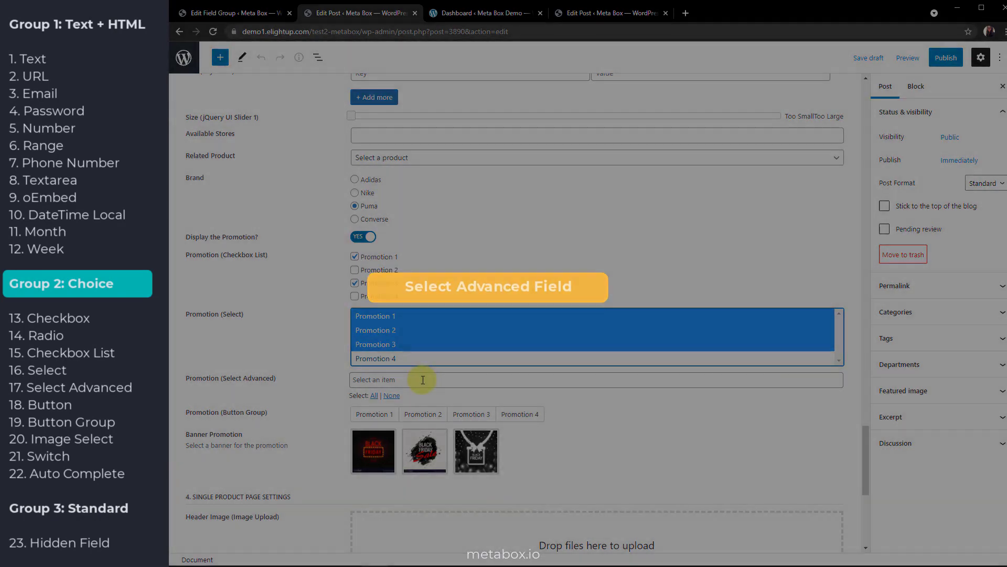
Try Promotion 4, 2 and 3 tags in Select Advanced, then All and None, leaving it empty
{"action": "left_click", "coordinate": [423, 380]}
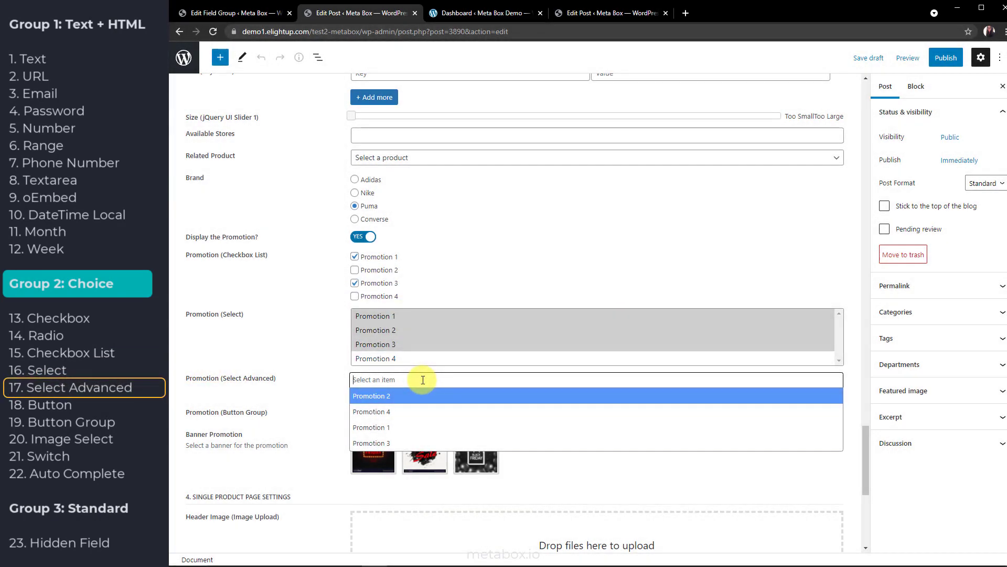
{"action": "left_click", "coordinate": [416, 411]}
{"action": "left_click", "coordinate": [420, 383]}
{"action": "left_click", "coordinate": [422, 396]}
{"action": "left_click", "coordinate": [411, 381]}
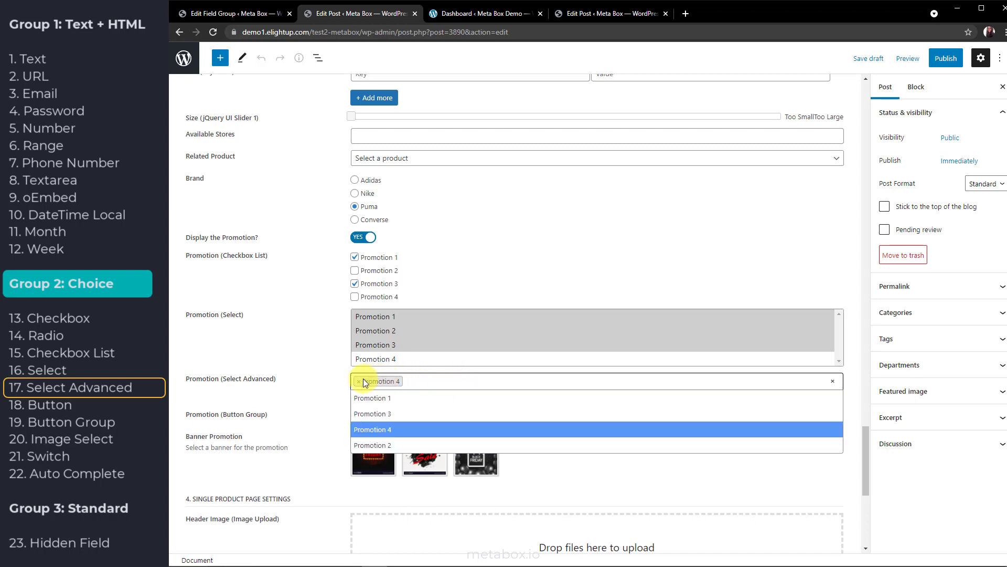
{"action": "left_click", "coordinate": [360, 383]}
{"action": "type", "text": "3"}
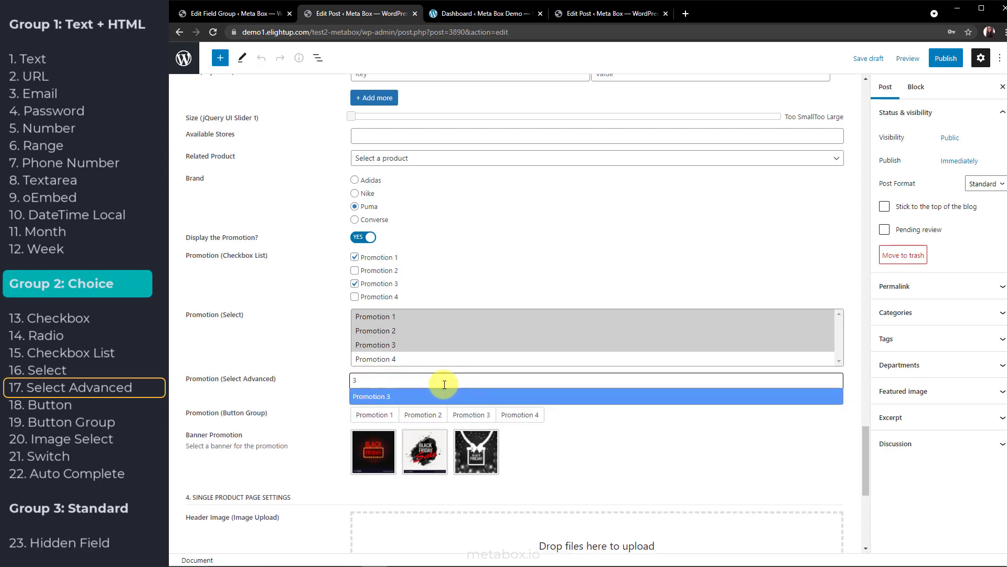
{"action": "key", "text": "Return"}
{"action": "left_click", "coordinate": [374, 398]}
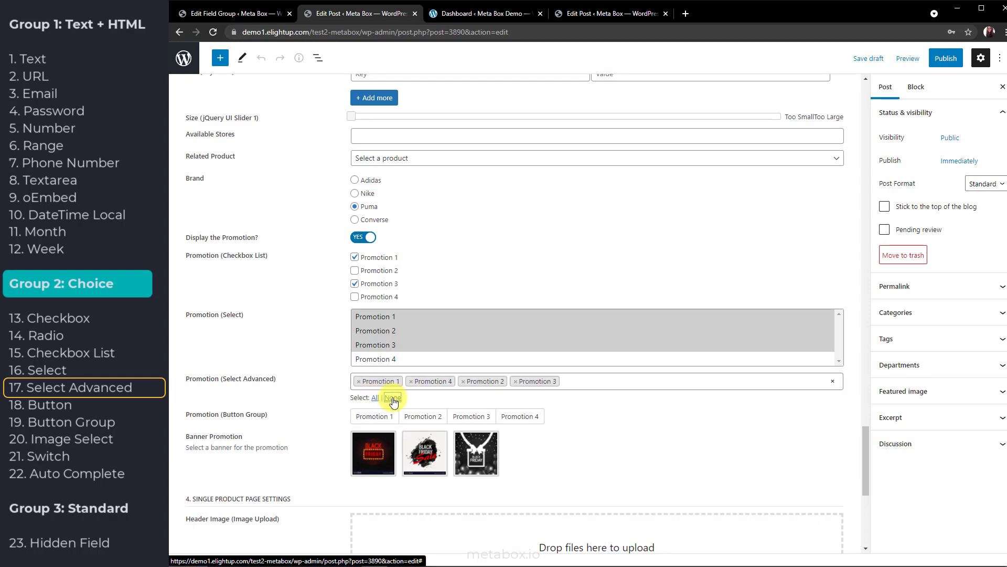
{"action": "left_click", "coordinate": [391, 397]}
{"action": "left_click", "coordinate": [255, 14]}
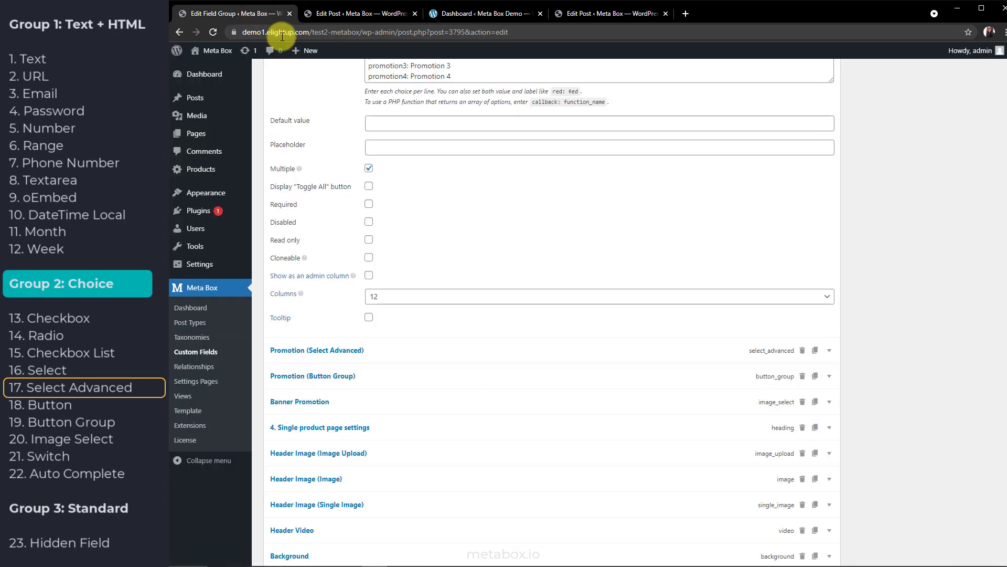
Expand the Promotion (Select Advanced) settings and replace the empty Select2 option row
{"action": "left_click", "coordinate": [378, 352]}
{"action": "scroll", "coordinate": [399, 336], "scroll_direction": "down", "scroll_amount": 4}
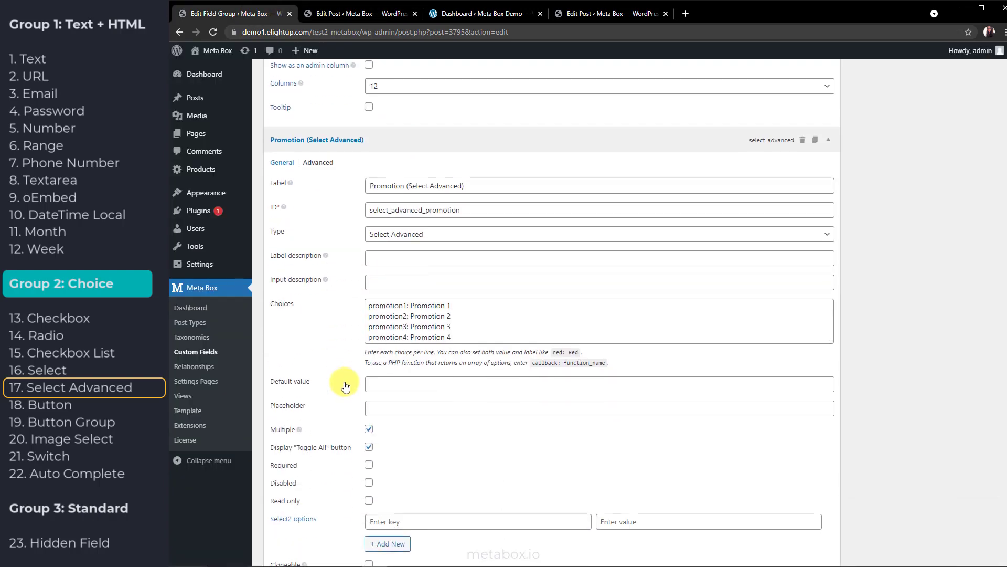
{"action": "scroll", "coordinate": [345, 387], "scroll_direction": "down", "scroll_amount": 3}
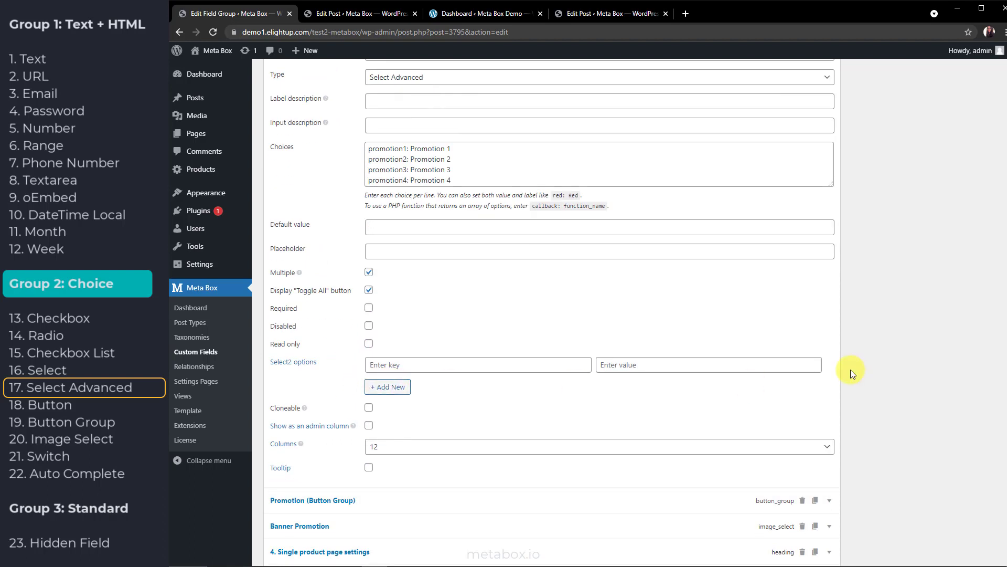
{"action": "left_click", "coordinate": [829, 365]}
{"action": "left_click", "coordinate": [390, 366]}
Look over the Select2 options documentation in a separate tab, then close it
{"action": "middle_click", "coordinate": [296, 362]}
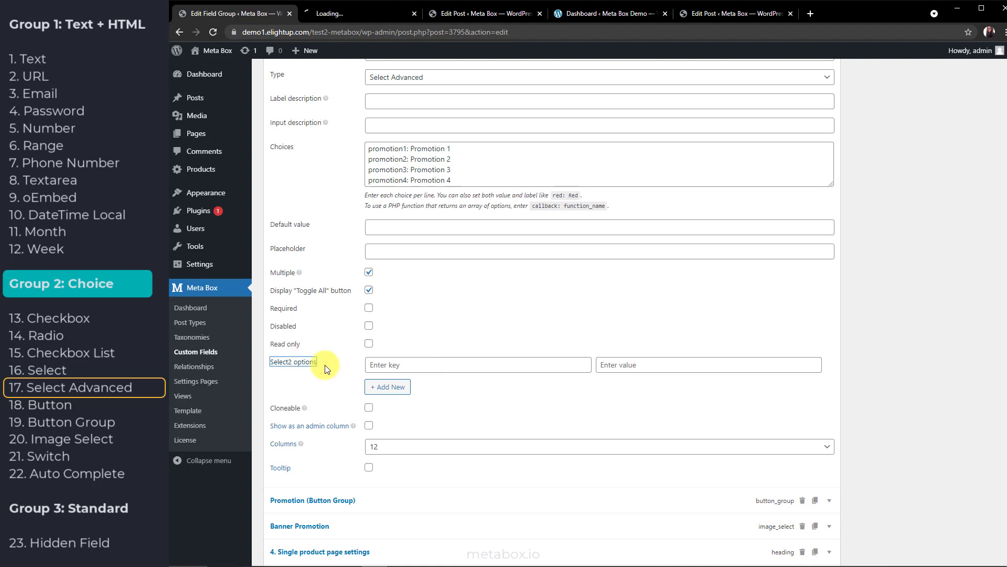
{"action": "left_click", "coordinate": [370, 18]}
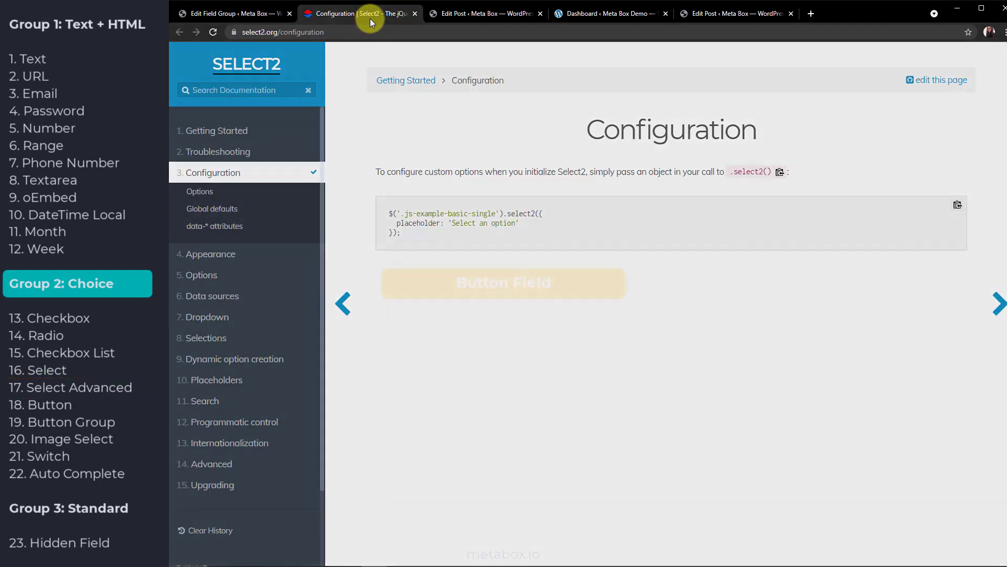
{"action": "left_click", "coordinate": [414, 14]}
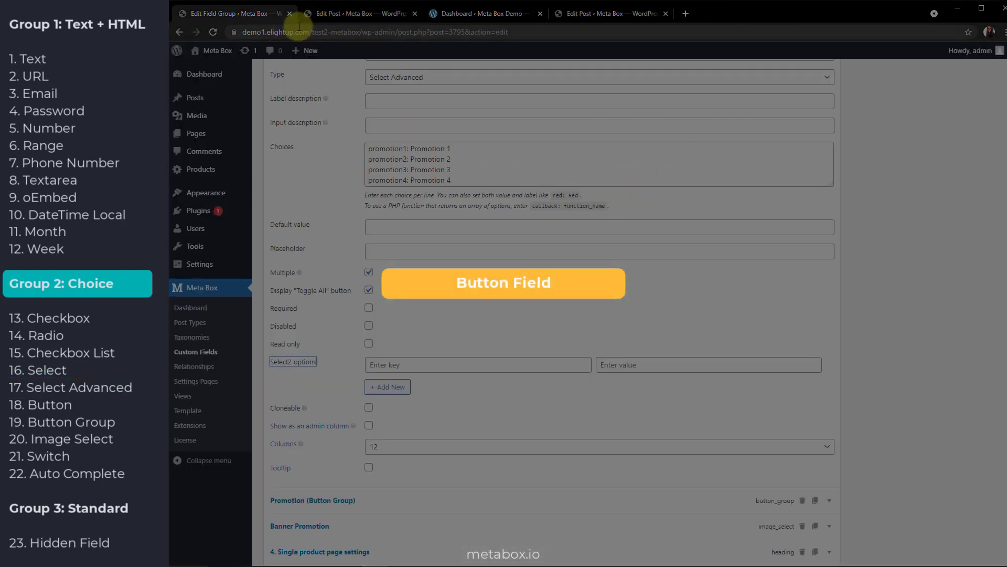
{"action": "left_click", "coordinate": [303, 14]}
Choose Promotion 3 in the Button Group field
{"action": "scroll", "coordinate": [323, 335], "scroll_direction": "down", "scroll_amount": 6}
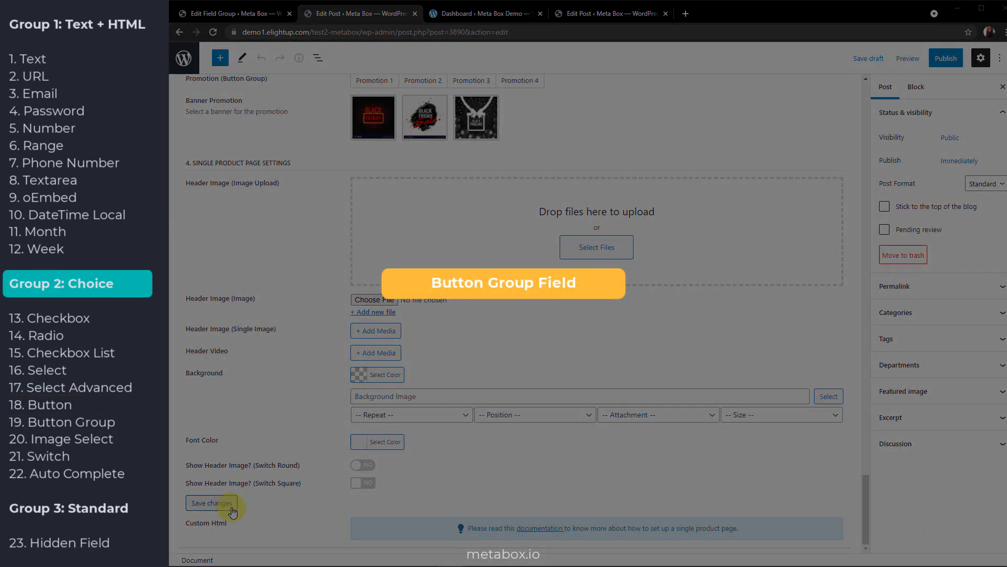
{"action": "scroll", "coordinate": [298, 390], "scroll_direction": "up", "scroll_amount": 3}
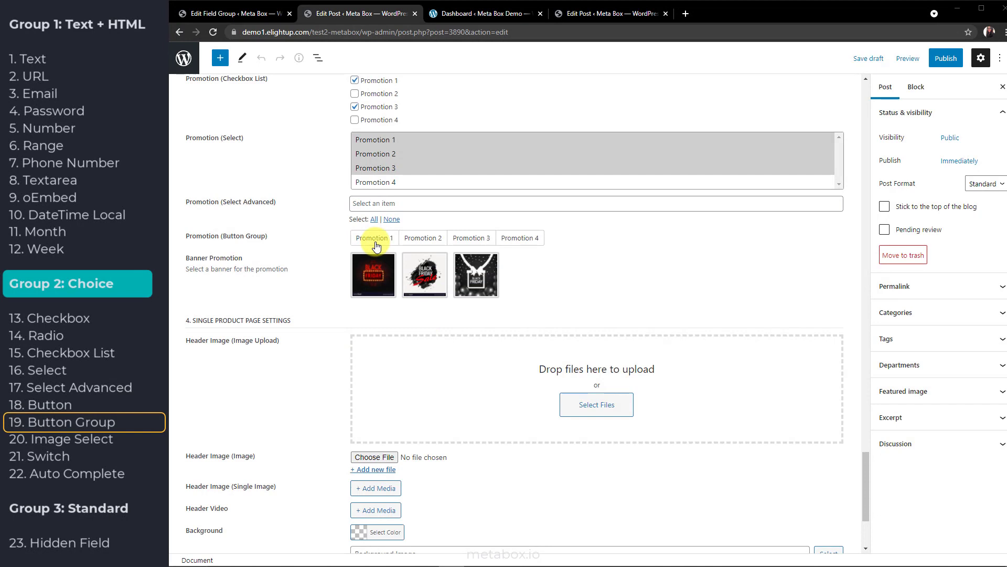
{"action": "left_click", "coordinate": [375, 239]}
{"action": "left_click", "coordinate": [422, 238]}
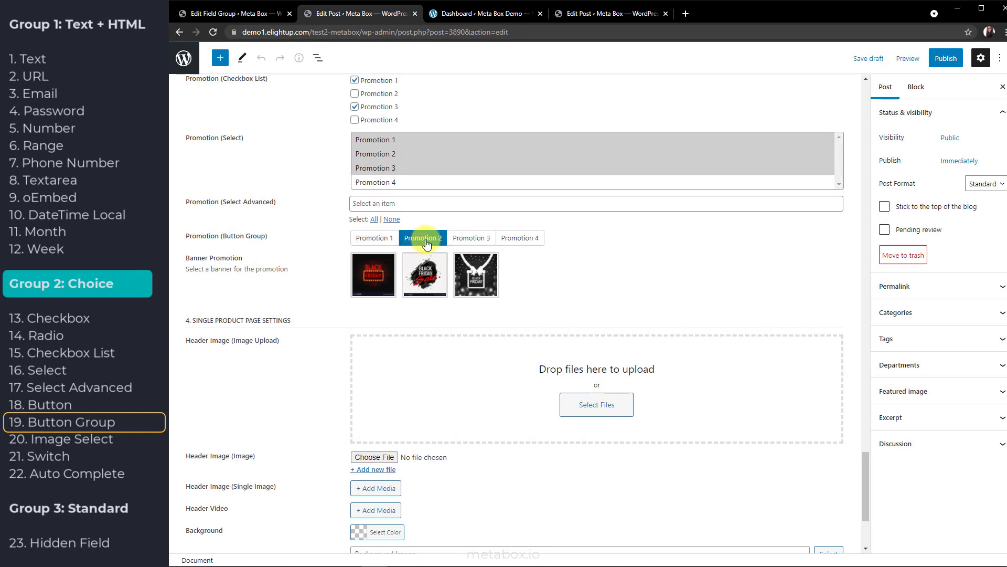
{"action": "left_click", "coordinate": [482, 240]}
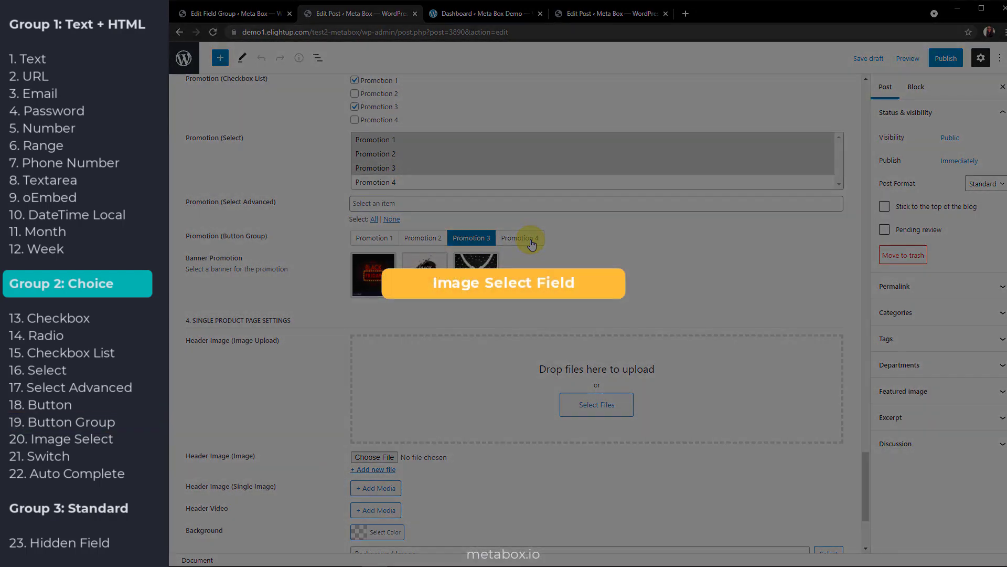
Select the third image in Banner Promotion
{"action": "left_click", "coordinate": [424, 275]}
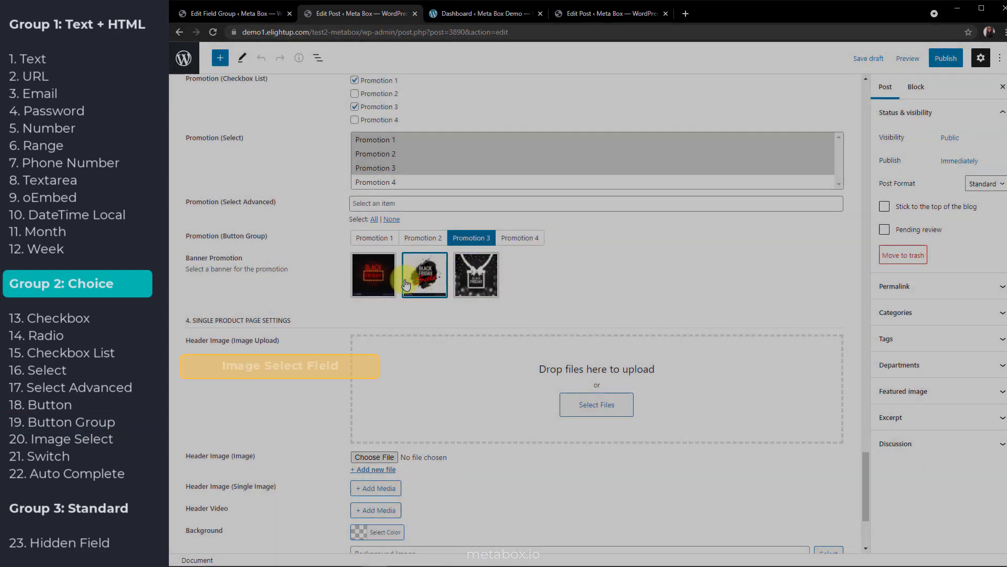
{"action": "left_click", "coordinate": [380, 281]}
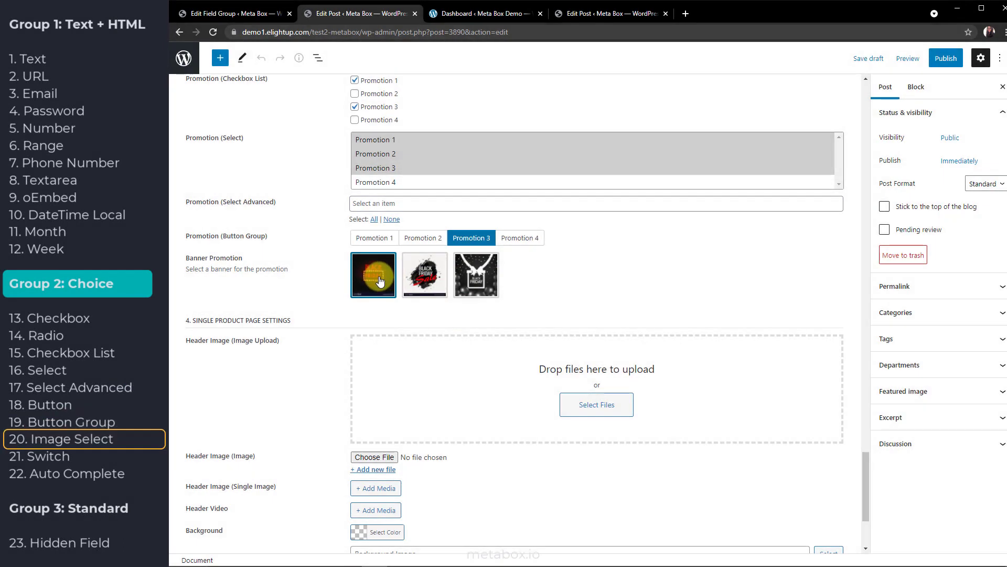
{"action": "left_click", "coordinate": [426, 275]}
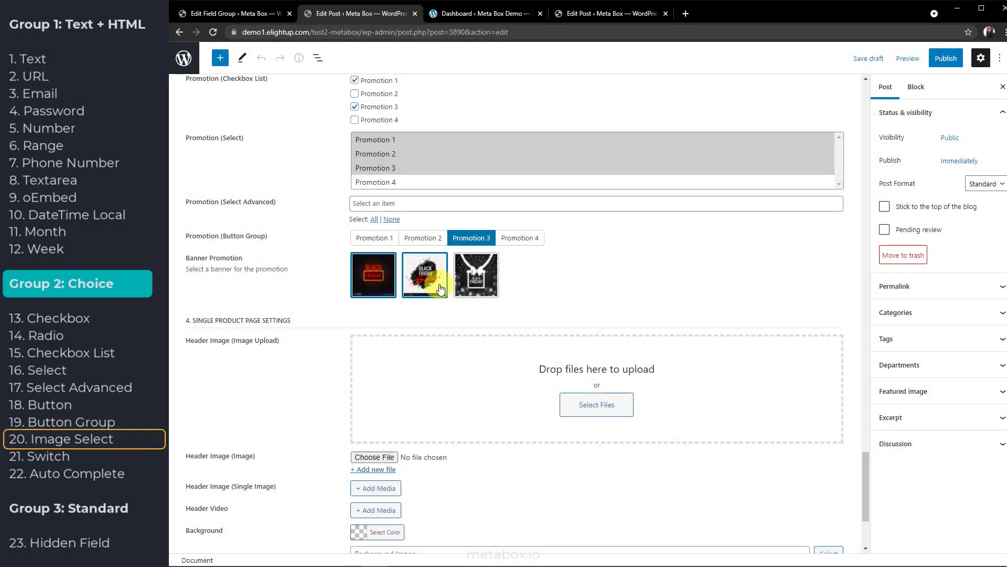
{"action": "left_click", "coordinate": [487, 286]}
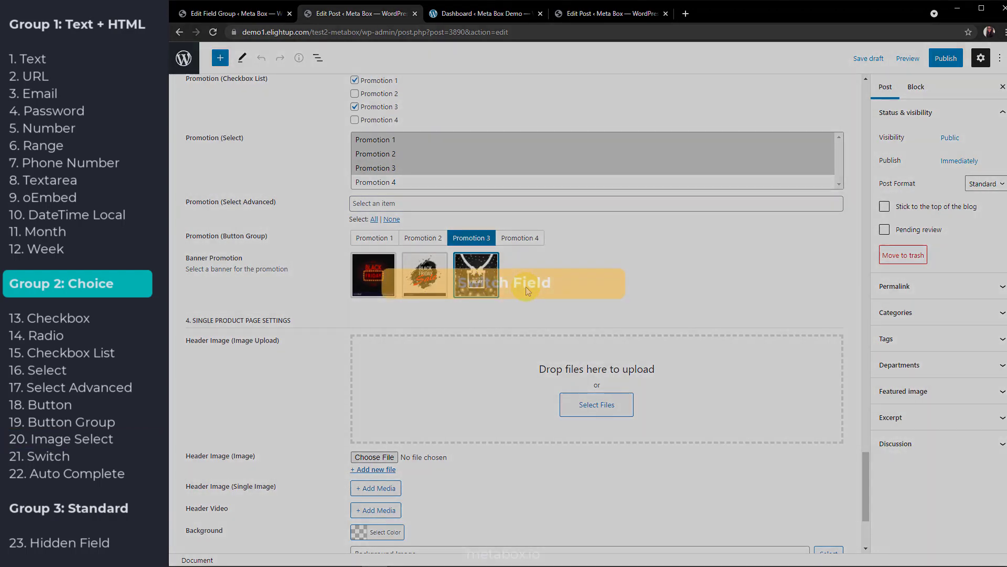
Test the round and square Show Header Image? switches, leaving both off
{"action": "scroll", "coordinate": [442, 451], "scroll_direction": "down", "scroll_amount": 3}
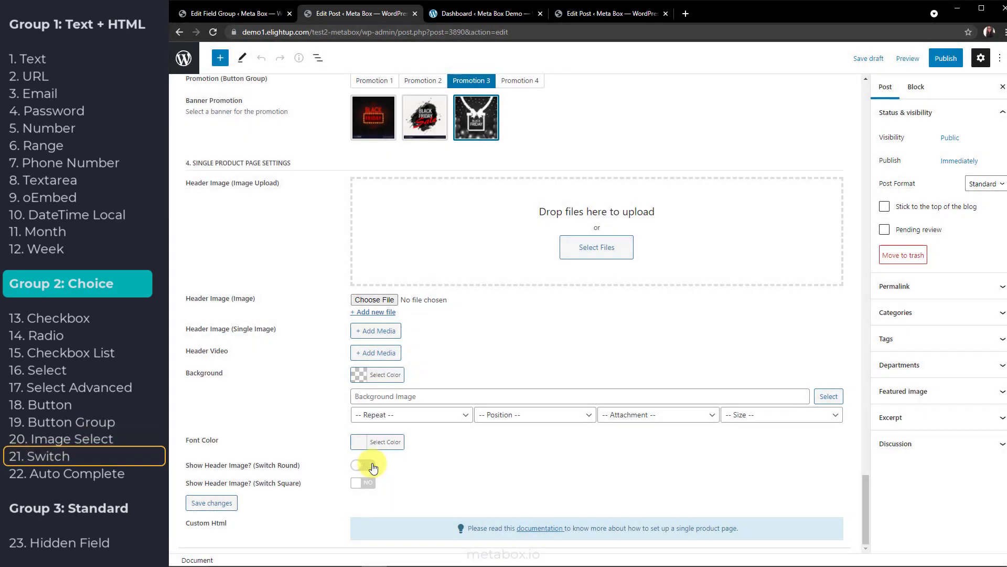
{"action": "left_click", "coordinate": [372, 467]}
{"action": "left_click", "coordinate": [371, 466]}
{"action": "left_click", "coordinate": [370, 483]}
{"action": "left_click", "coordinate": [373, 484]}
{"action": "scroll", "coordinate": [379, 480], "scroll_direction": "up", "scroll_amount": 9}
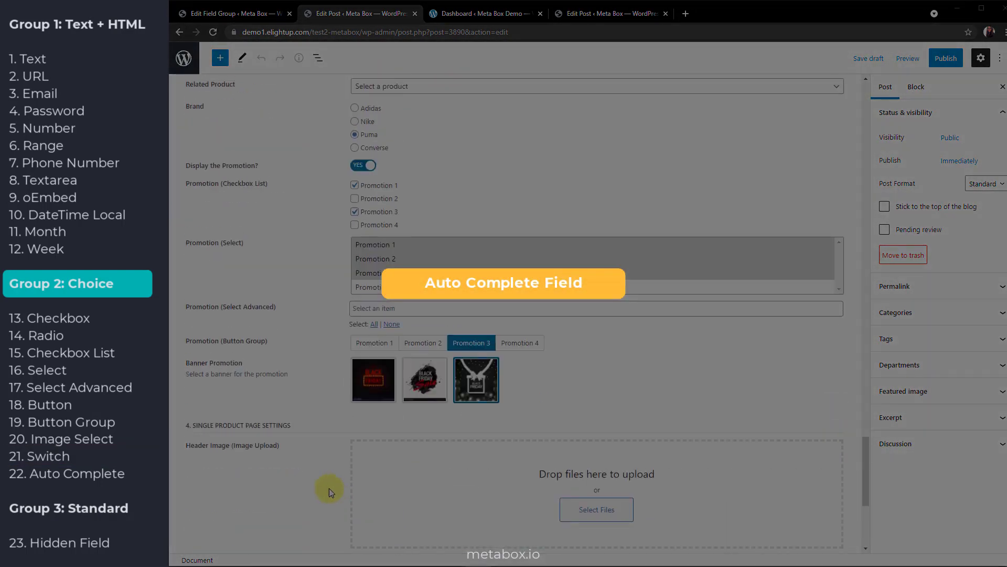
Add Hanoi and Dien Bien to Available Stores from the 'Ha' and 'Di' autocomplete suggestions
{"action": "left_click", "coordinate": [418, 274]}
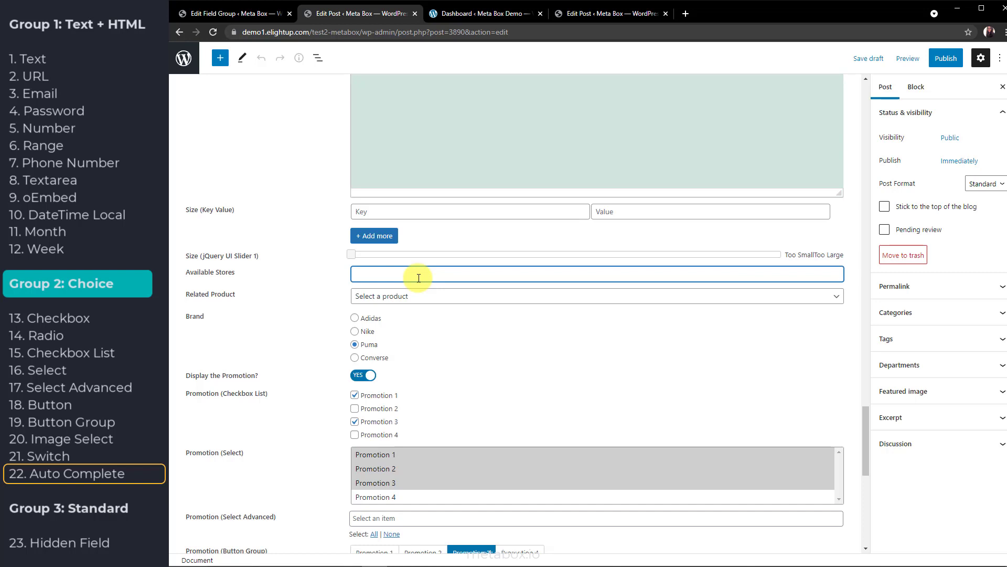
{"action": "type", "text": "Ha"}
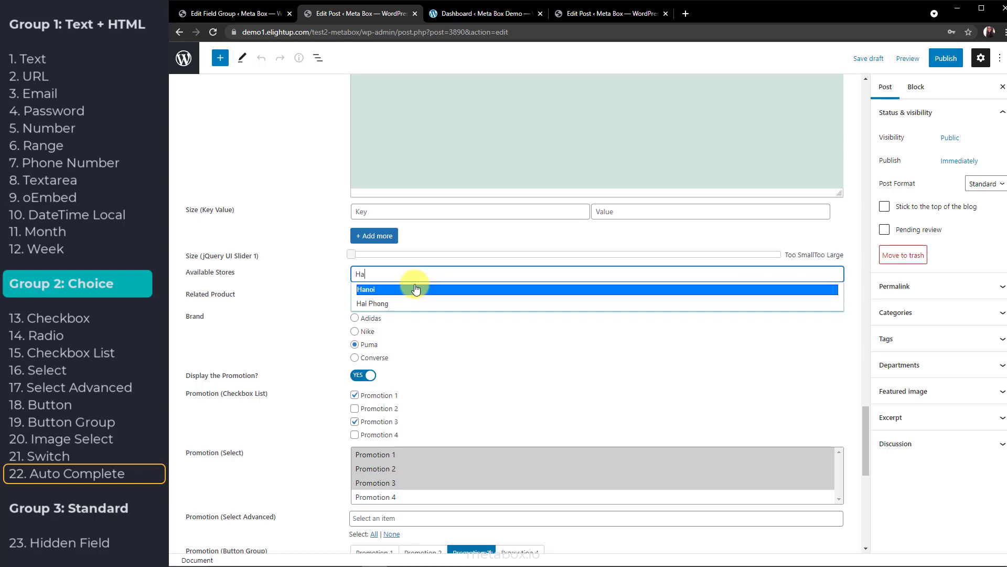
{"action": "left_click", "coordinate": [414, 288]}
{"action": "type", "text": "D"}
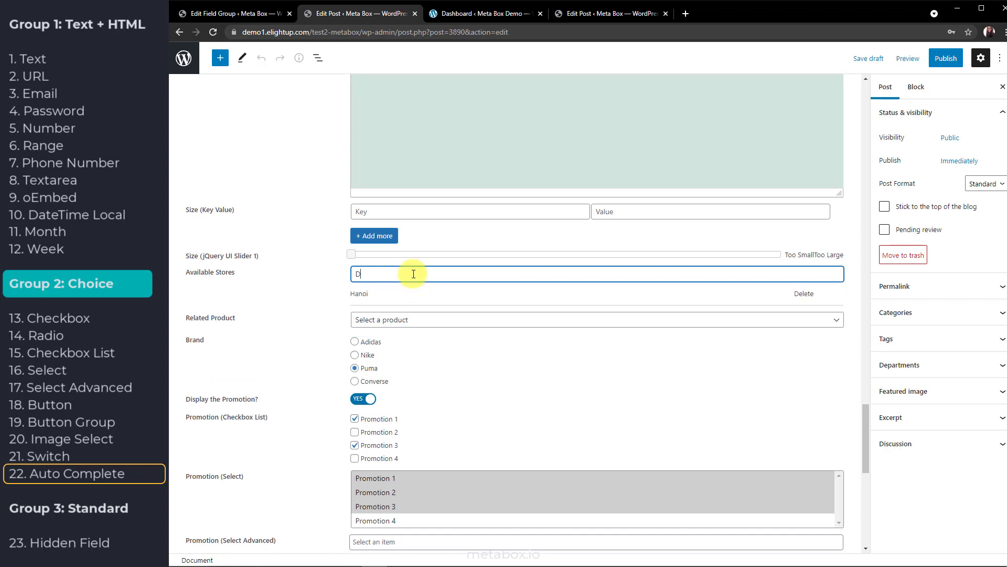
{"action": "type", "text": "i"}
{"action": "left_click", "coordinate": [410, 288]}
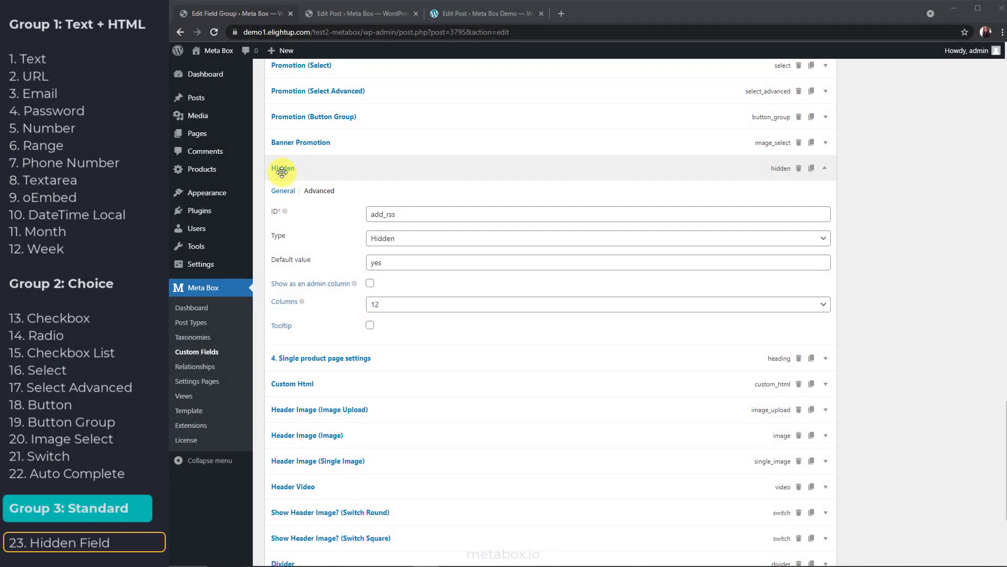
Inspect the Hidden field's Advanced and General settings, checking the post editor in between
{"action": "left_click", "coordinate": [319, 191]}
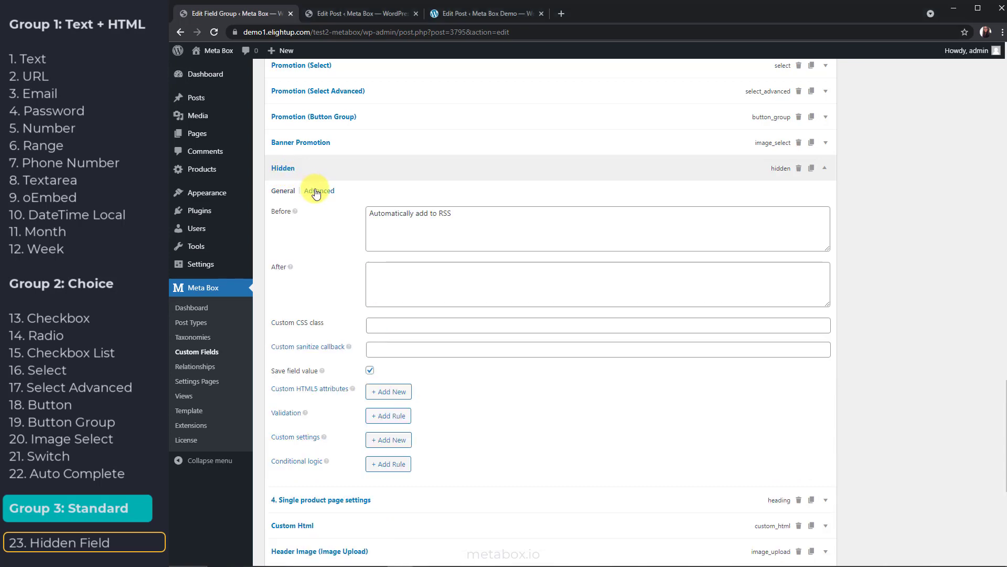
{"action": "left_click", "coordinate": [363, 15]}
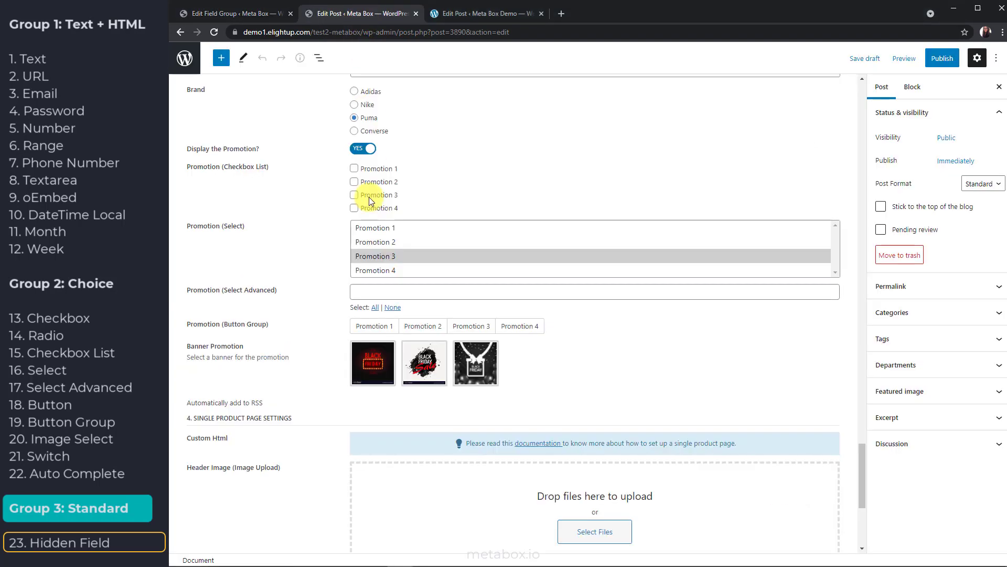
{"action": "left_click", "coordinate": [267, 16]}
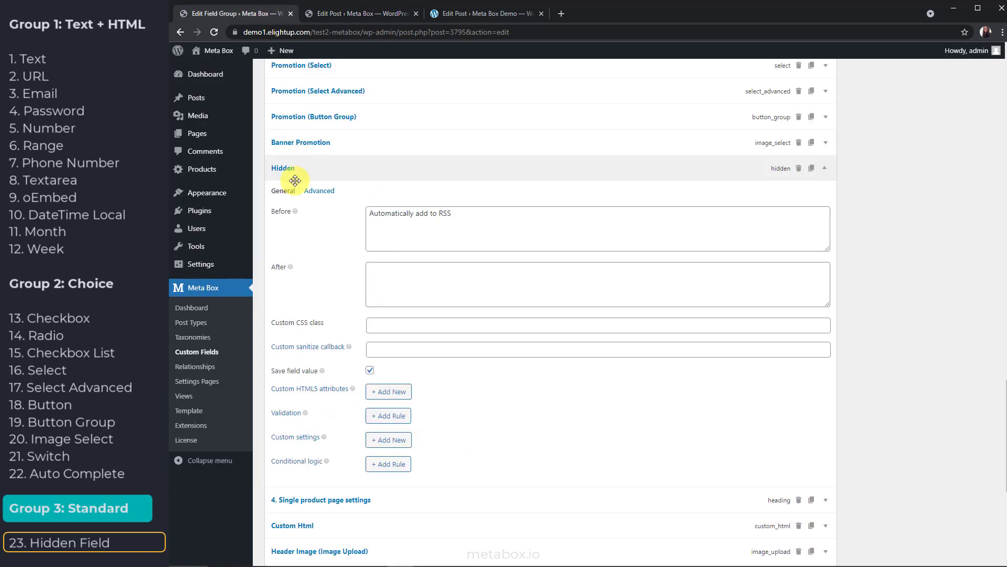
{"action": "left_click", "coordinate": [284, 191]}
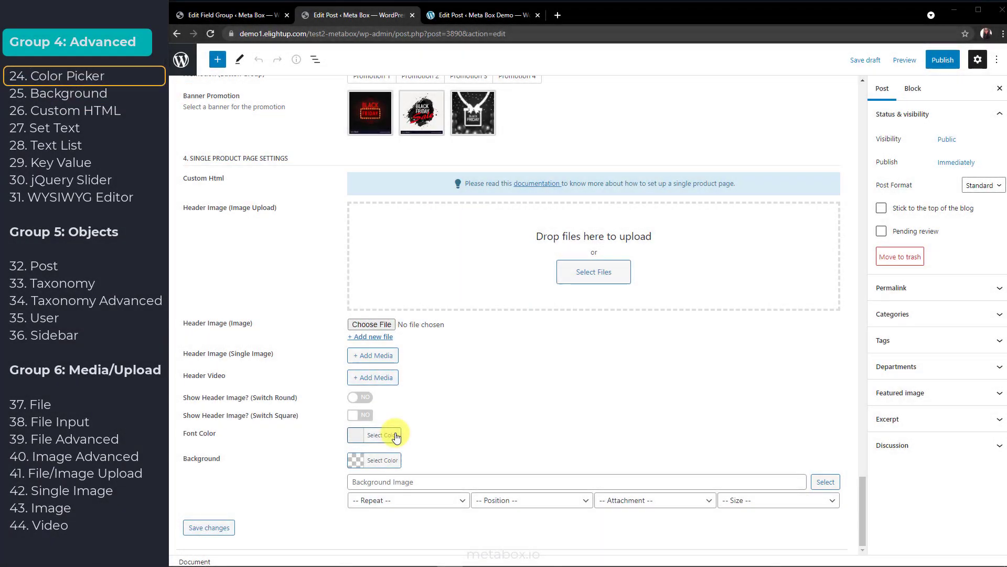
Set Font Color to a light green, #a6d684
{"action": "left_click", "coordinate": [396, 435]}
{"action": "scroll", "coordinate": [549, 464], "scroll_direction": "down", "scroll_amount": 1}
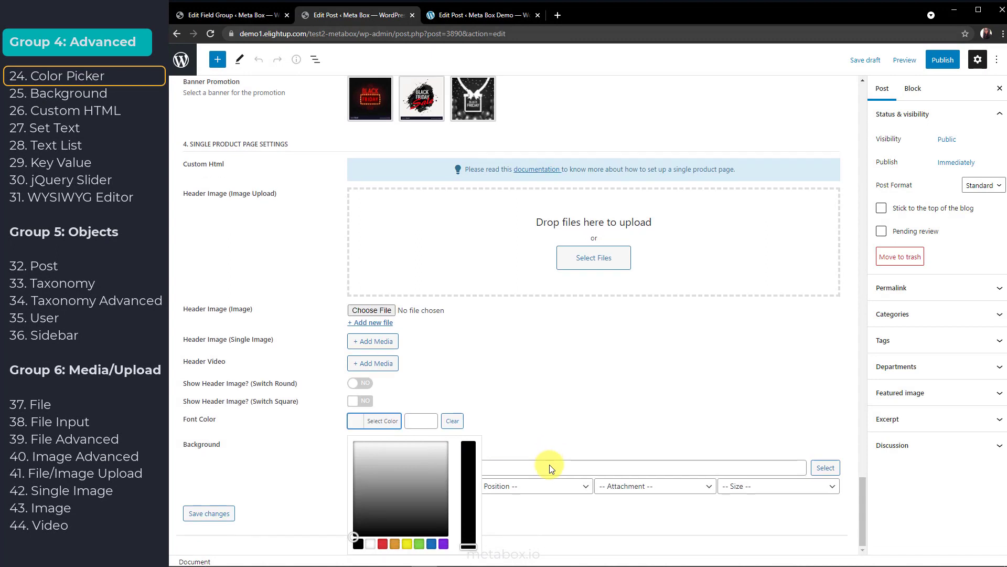
{"action": "left_click", "coordinate": [443, 543]}
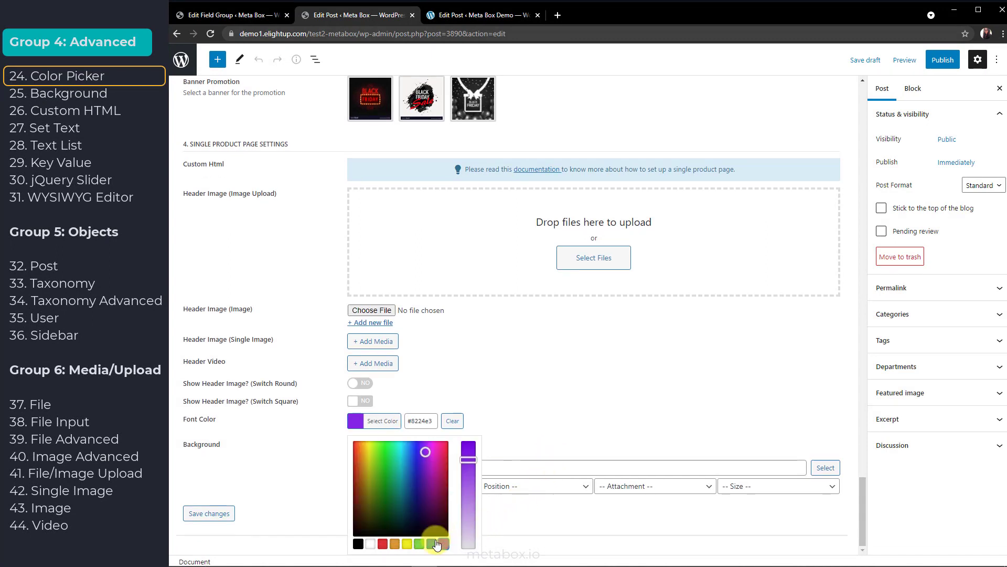
{"action": "left_click", "coordinate": [433, 543]}
{"action": "left_click", "coordinate": [420, 544]}
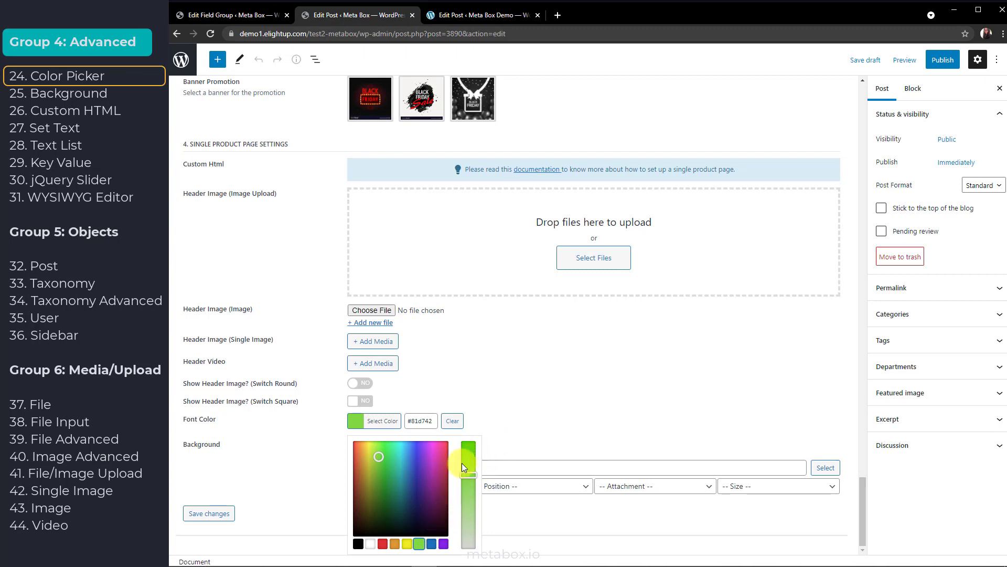
{"action": "left_click_drag", "start_coordinate": [467, 465], "coordinate": [473, 509]}
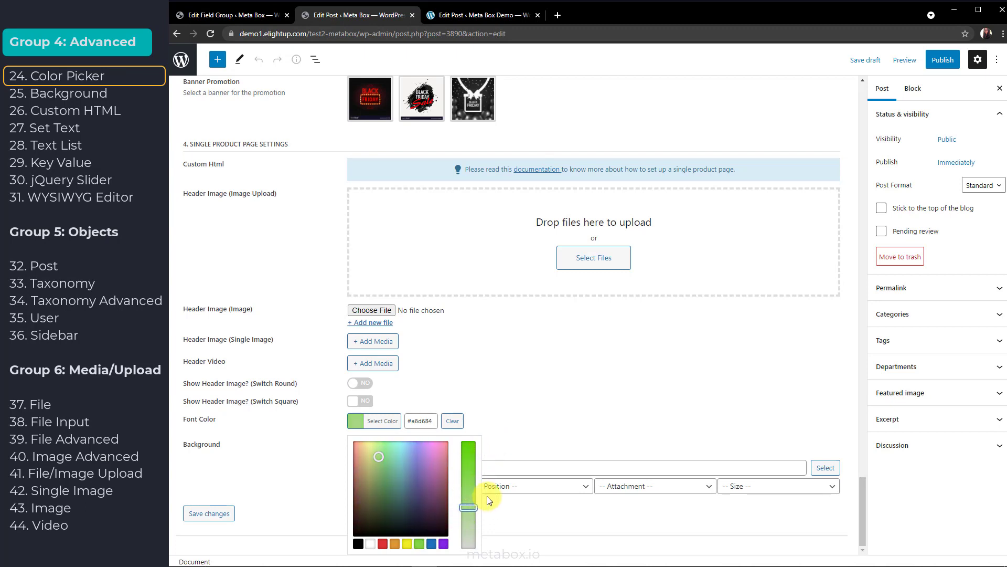
{"action": "left_click", "coordinate": [508, 437]}
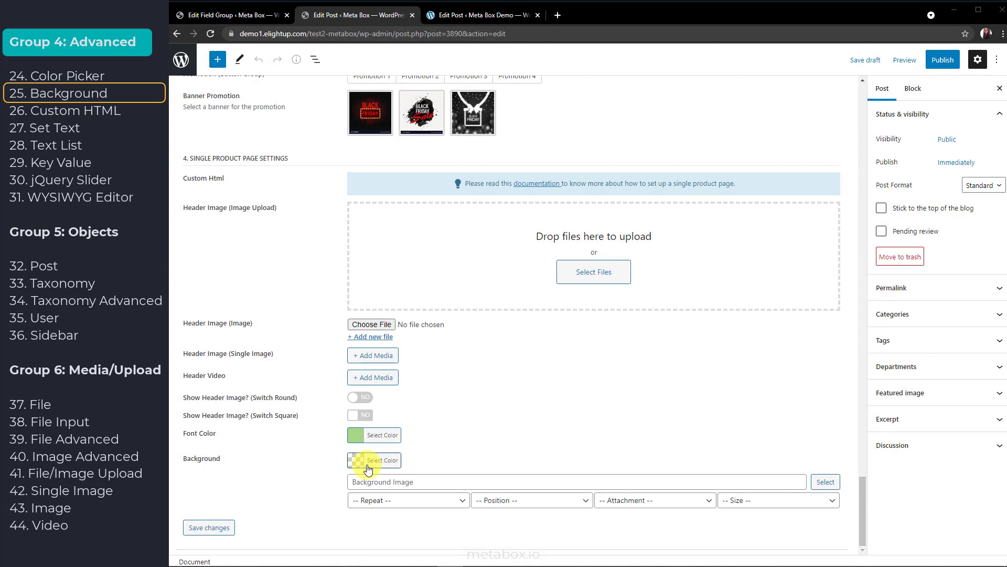
Set the Background colour to the blue swatch #1e73be
{"action": "left_click", "coordinate": [372, 461]}
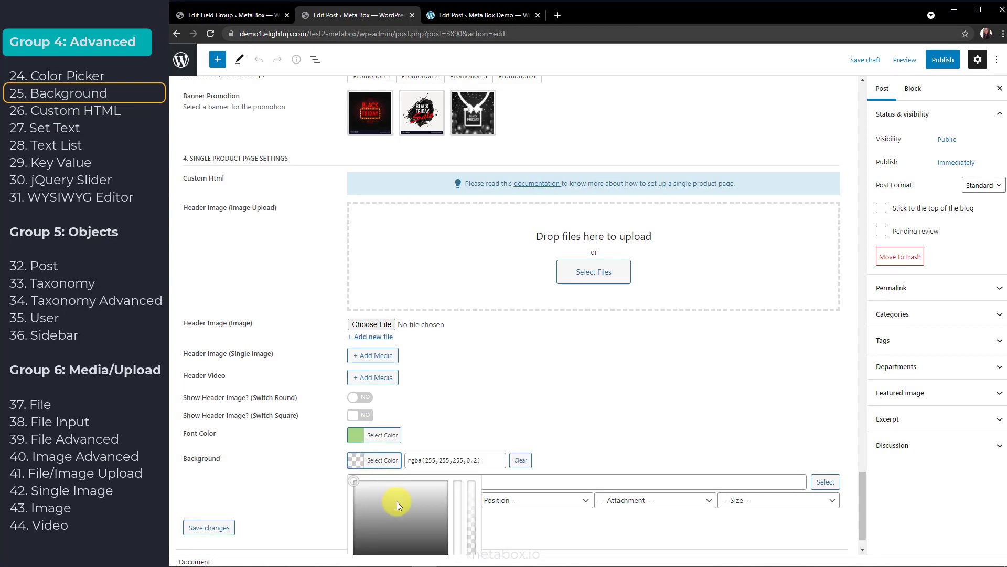
{"action": "scroll", "coordinate": [395, 499], "scroll_direction": "down", "scroll_amount": 1}
{"action": "left_click", "coordinate": [431, 544]}
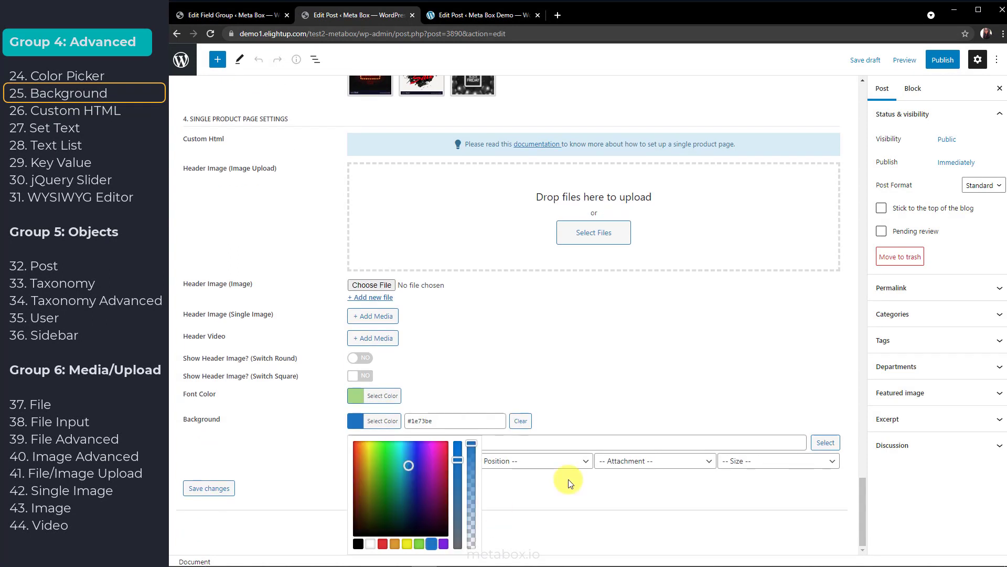
{"action": "left_click", "coordinate": [570, 483]}
{"action": "left_click", "coordinate": [575, 480]}
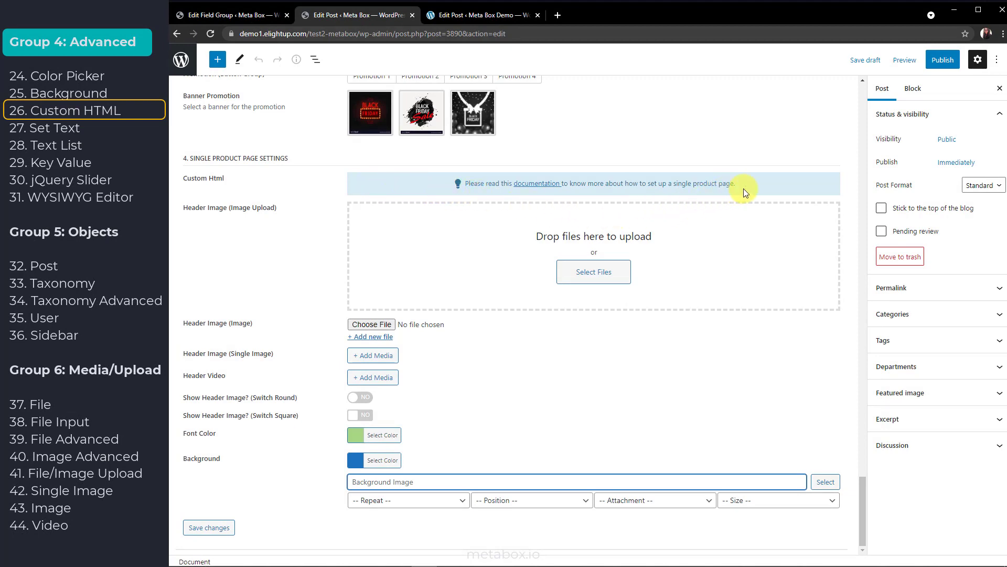
{"action": "left_click", "coordinate": [236, 15]}
{"action": "left_click", "coordinate": [460, 290]}
{"action": "left_click", "coordinate": [531, 476]}
{"action": "scroll", "coordinate": [530, 476], "scroll_direction": "down", "scroll_amount": 2}
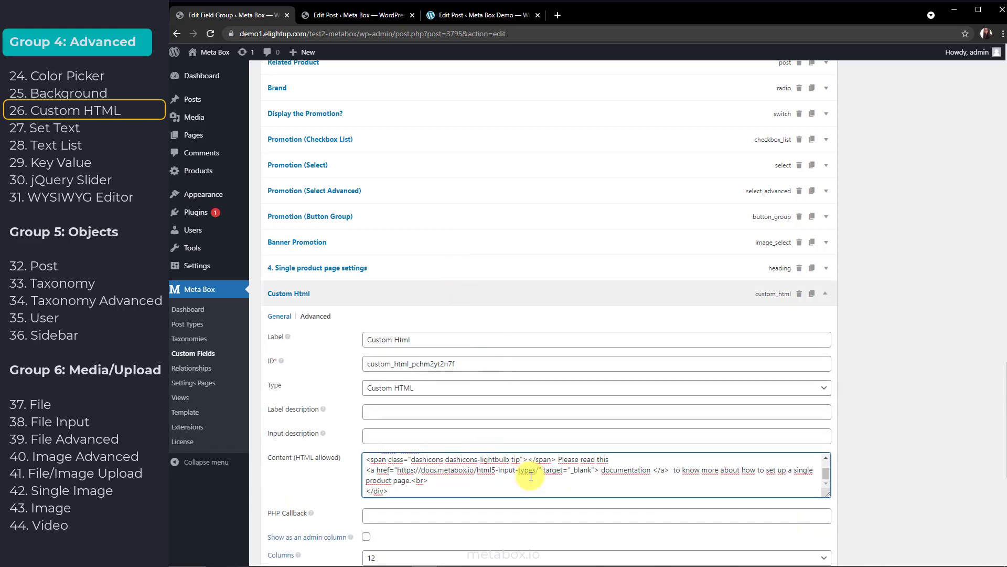
{"action": "scroll", "coordinate": [531, 476], "scroll_direction": "up", "scroll_amount": 2}
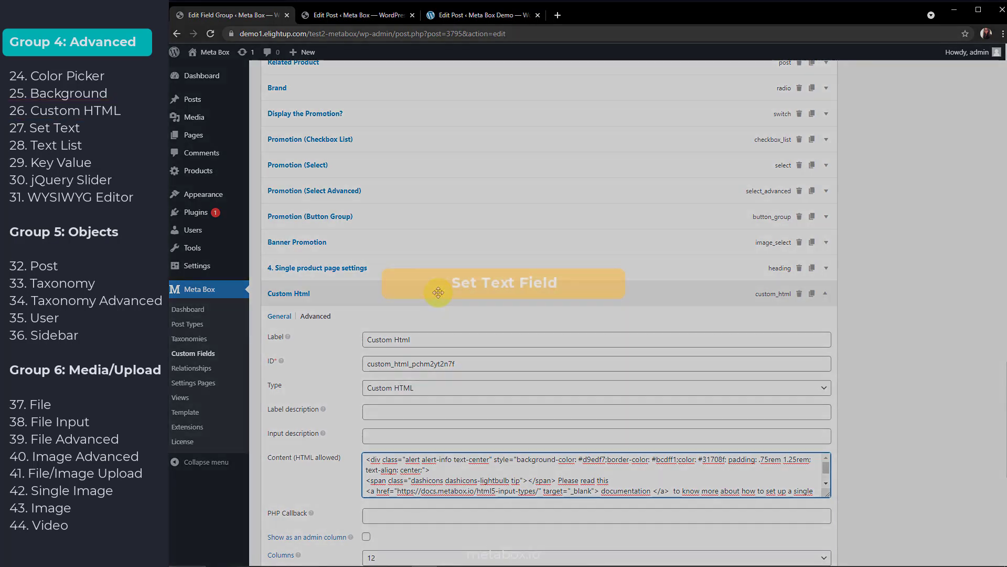
{"action": "left_click", "coordinate": [315, 14]}
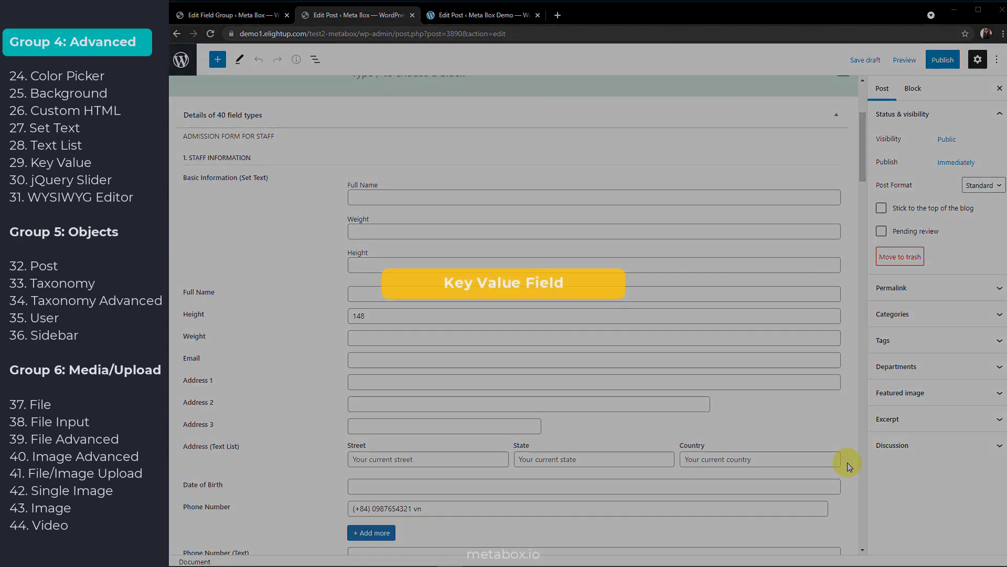
Enter Size pairs Width 30 and Height 100, and drag Comfortable Level to 3
{"action": "left_click_drag", "start_coordinate": [862, 173], "coordinate": [864, 451]}
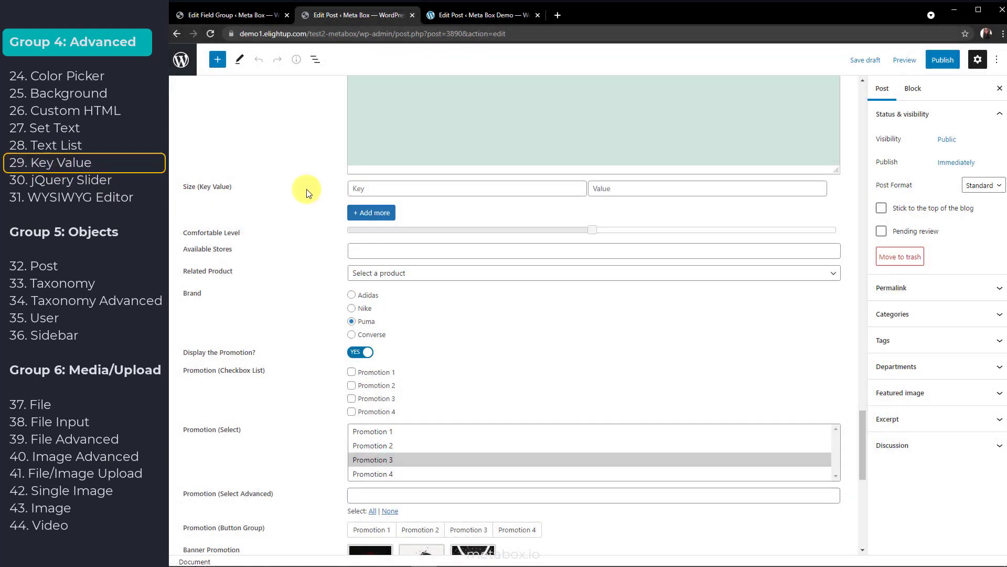
{"action": "left_click", "coordinate": [381, 190]}
{"action": "type", "text": "Width"}
{"action": "key", "text": "Tab"}
{"action": "type", "text": "30"}
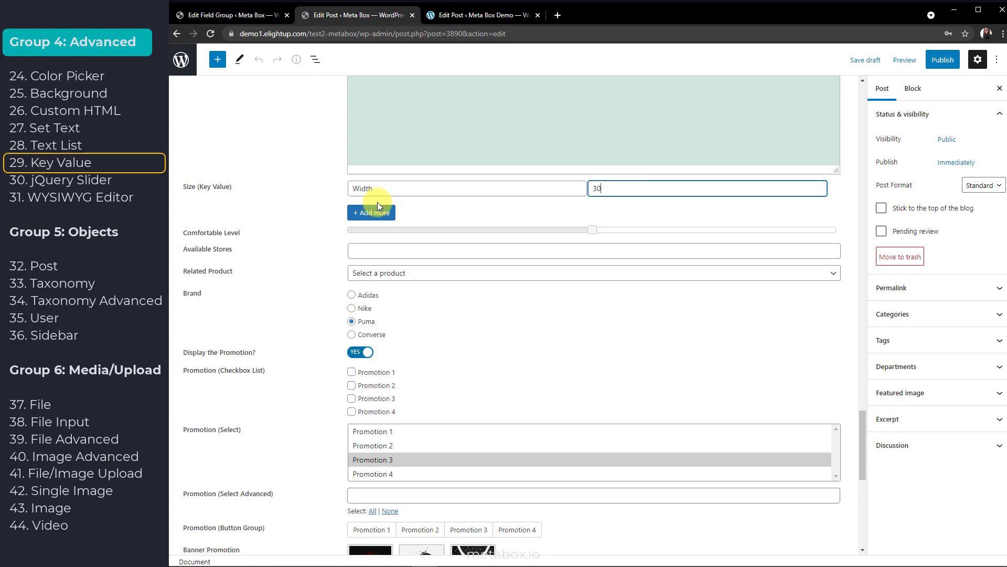
{"action": "left_click", "coordinate": [391, 213]}
{"action": "type", "text": "Height"}
{"action": "key", "text": "Tab"}
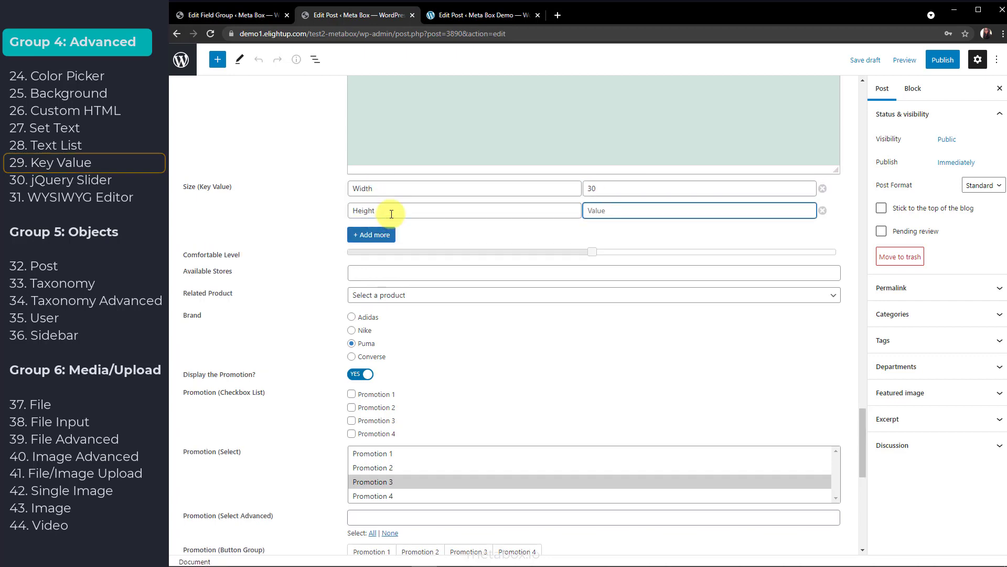
{"action": "type", "text": "100"}
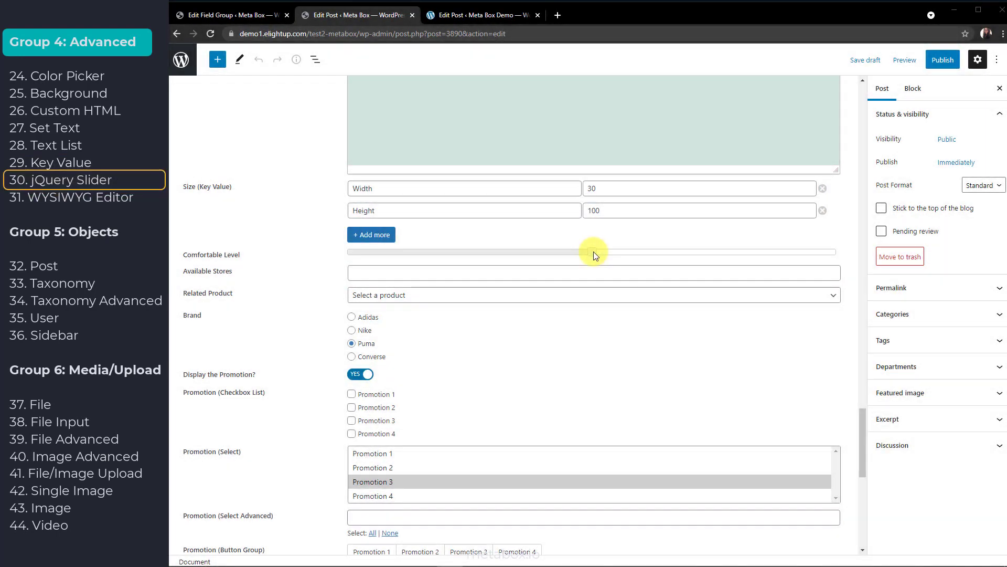
{"action": "left_click_drag", "start_coordinate": [593, 251], "coordinate": [659, 263]}
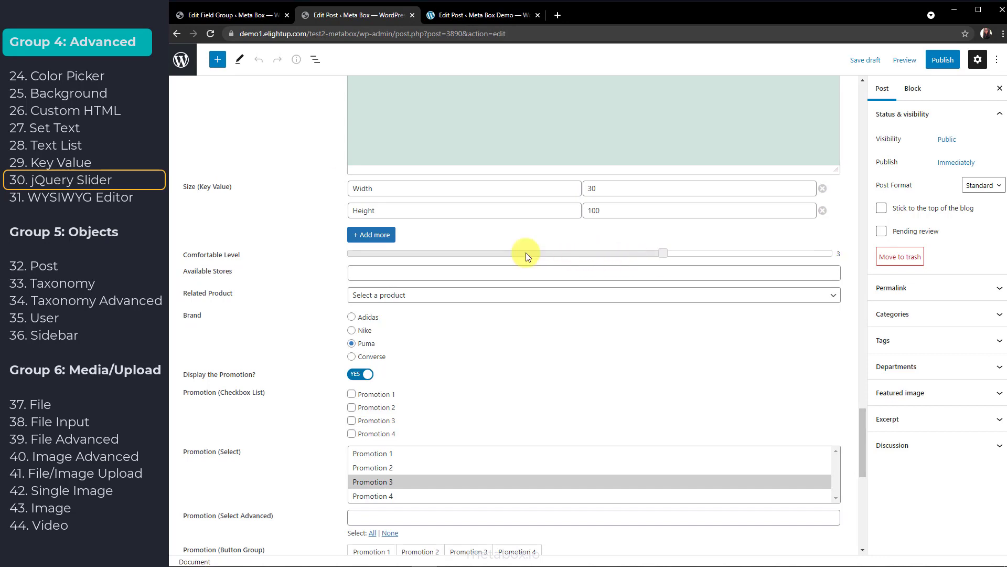
{"action": "left_click", "coordinate": [263, 15]}
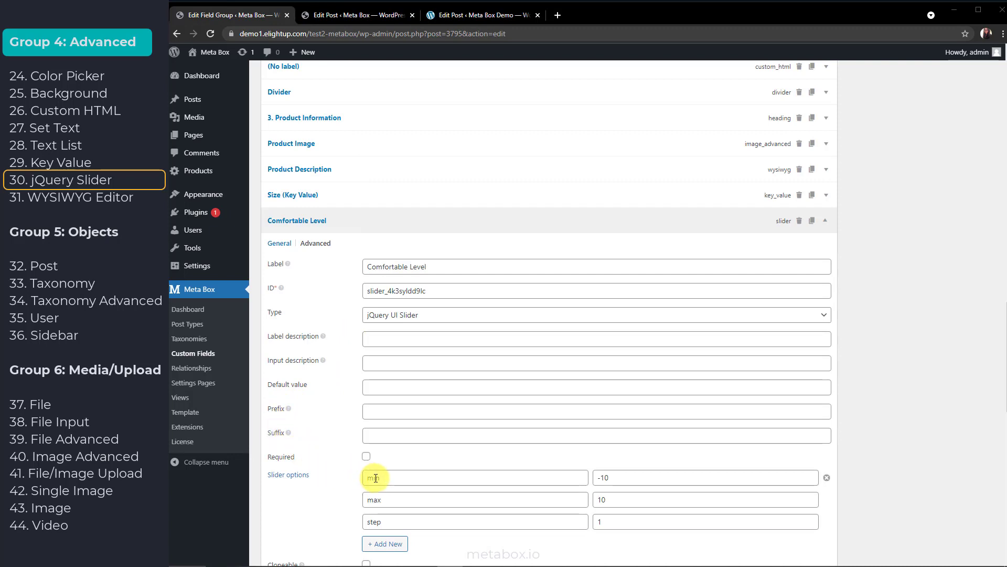
Open the Slider options documentation and change its address to jqueryui.com/slider/
{"action": "left_click", "coordinate": [282, 480]}
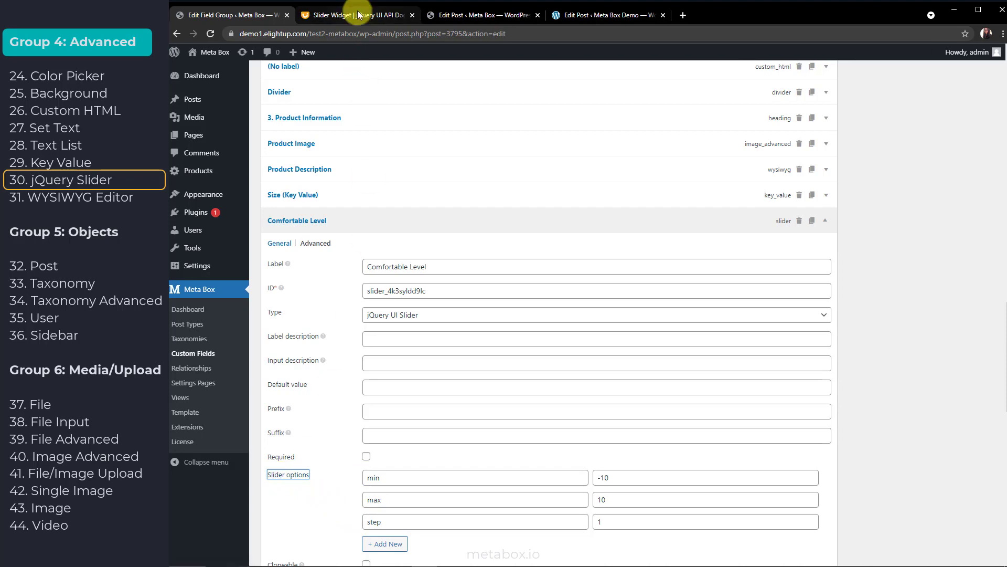
{"action": "left_click", "coordinate": [359, 14]}
{"action": "left_click_drag", "start_coordinate": [240, 34], "coordinate": [253, 34]}
{"action": "key", "text": "BackSpace"}
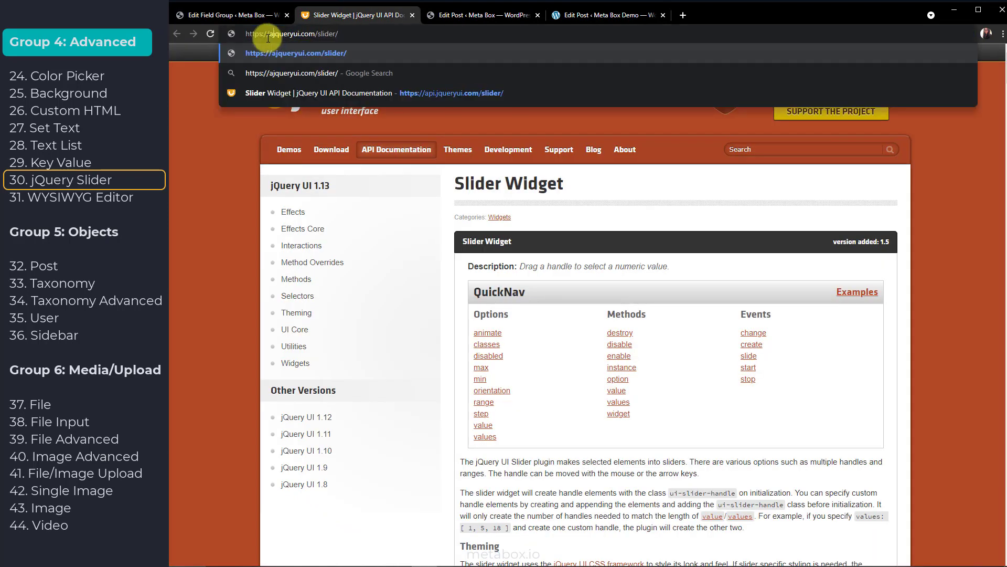
{"action": "key", "text": "Return"}
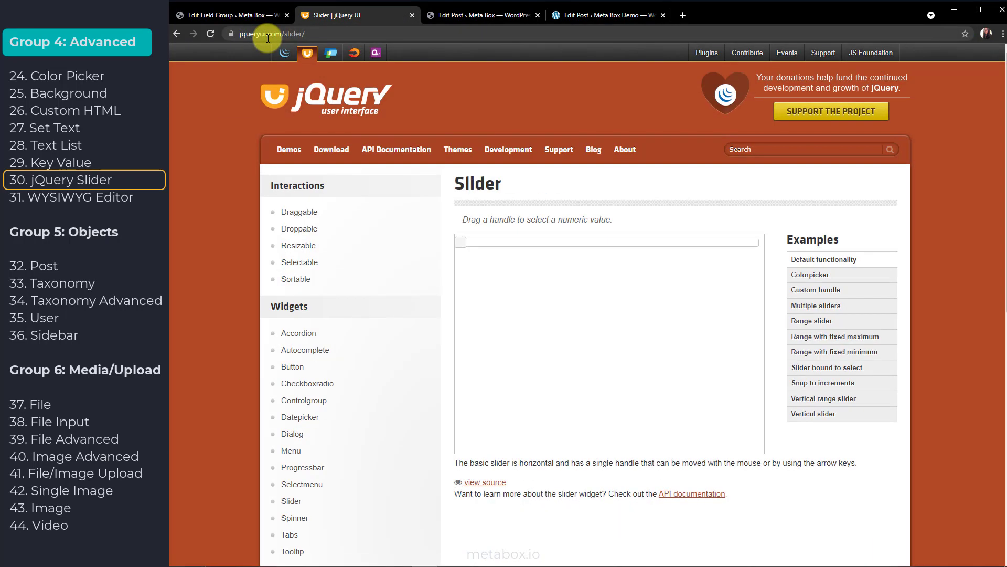
Browse the Colorpicker, Custom handle, Multiple and Range slider demos, then close the tab
{"action": "left_click", "coordinate": [802, 278]}
{"action": "left_click", "coordinate": [803, 289]}
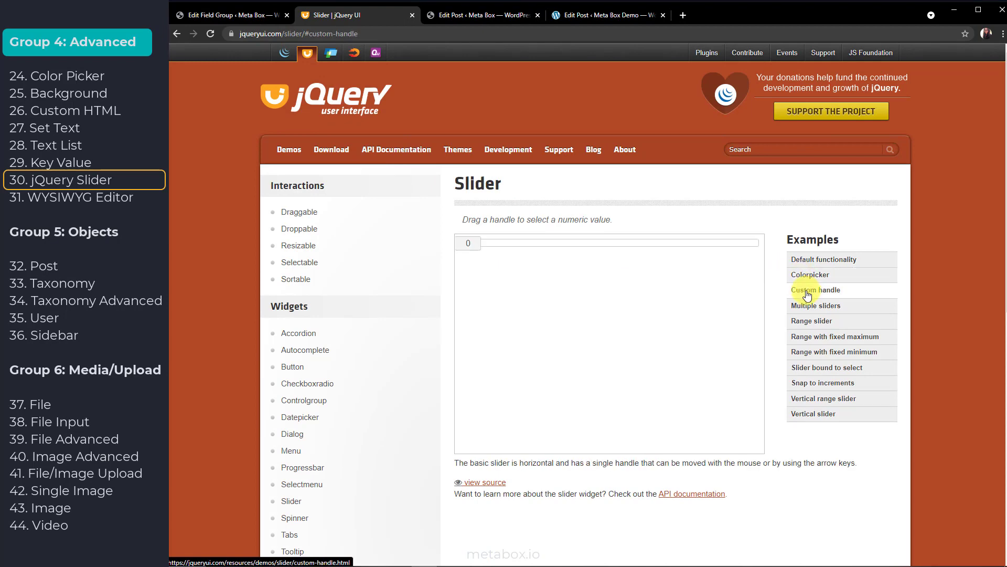
{"action": "left_click", "coordinate": [812, 309]}
{"action": "left_click", "coordinate": [812, 321]}
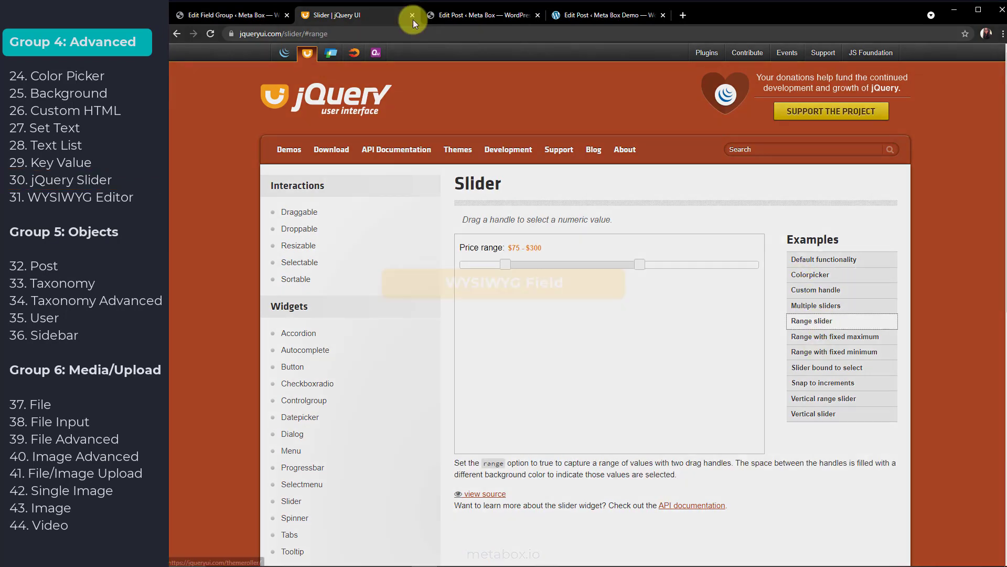
{"action": "left_click", "coordinate": [412, 15]}
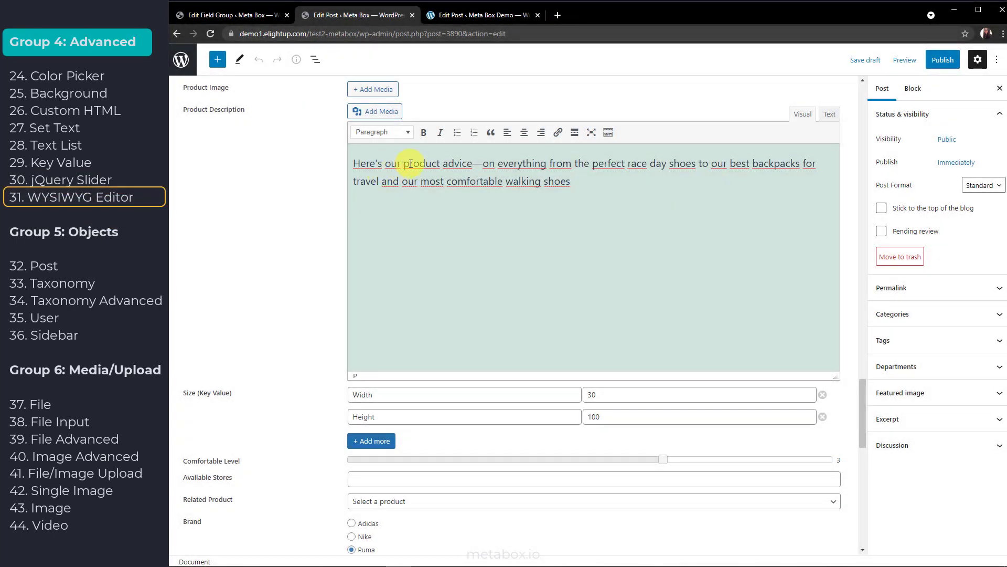
Make the phrase "Here's our product advice" bold in the Product Description
{"action": "left_click_drag", "start_coordinate": [353, 164], "coordinate": [473, 163]}
{"action": "left_click", "coordinate": [423, 133]}
{"action": "left_click", "coordinate": [583, 182]}
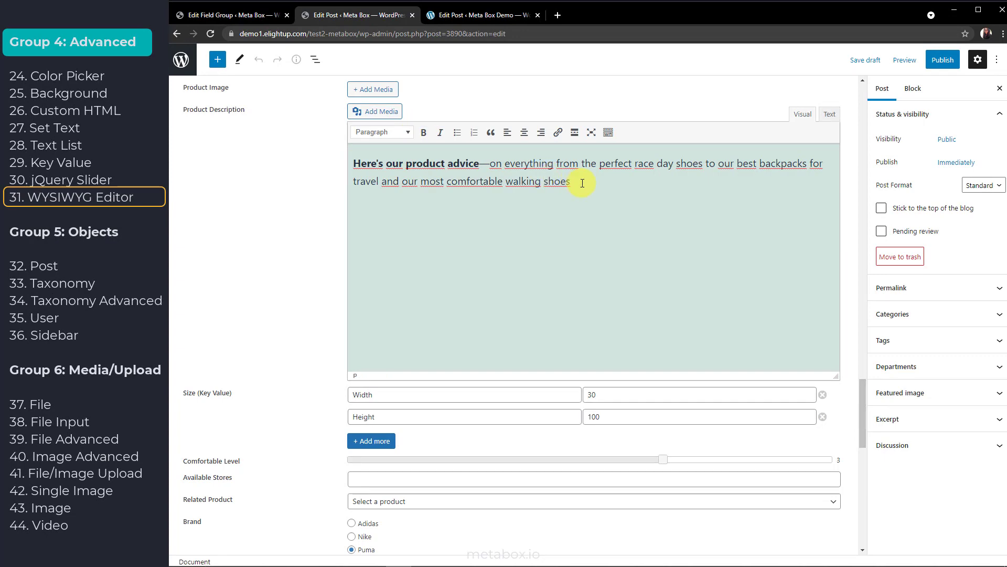
Try right, centre and left alignment on the whole description, leaving it left-aligned
{"action": "key", "text": "ctrl+a"}
{"action": "left_click", "coordinate": [540, 137]}
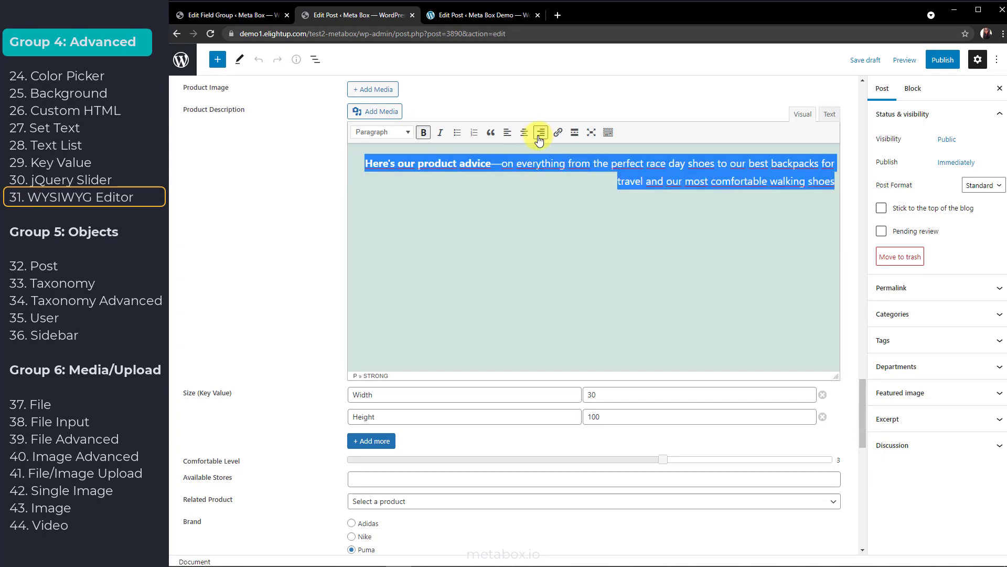
{"action": "left_click", "coordinate": [524, 133]}
{"action": "left_click", "coordinate": [507, 134]}
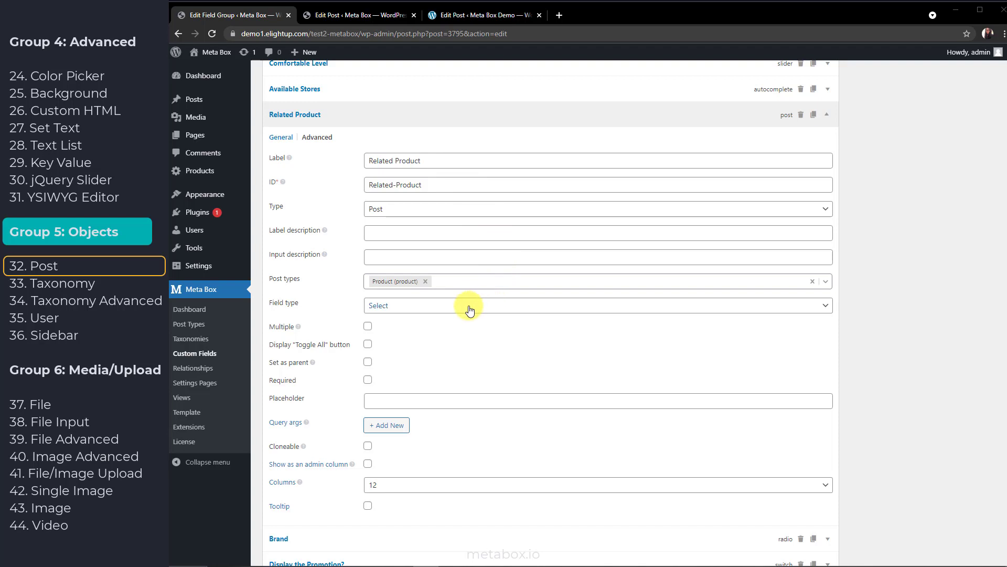
Leave Related Product's field type unchanged and turn on Set as parent
{"action": "left_click", "coordinate": [470, 310]}
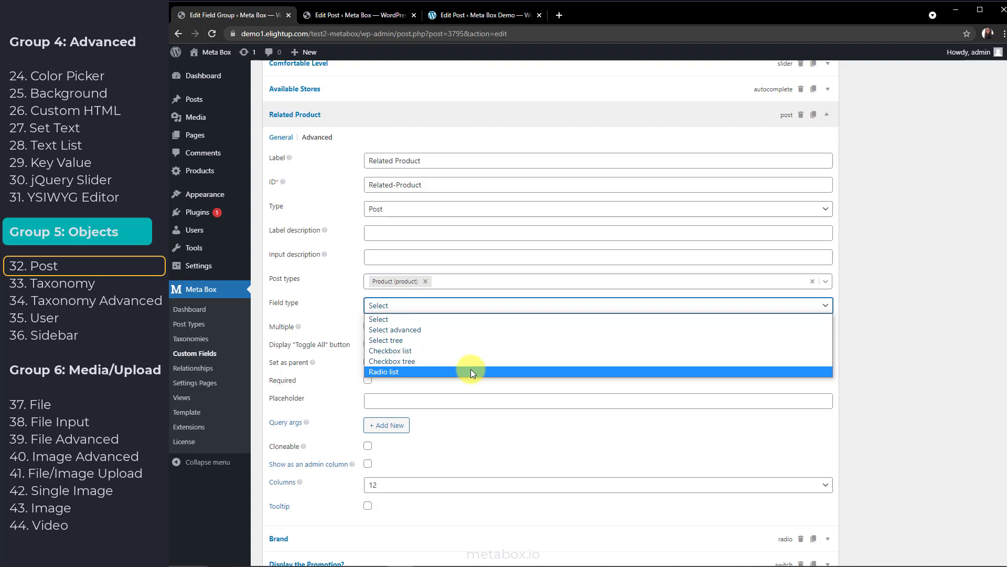
{"action": "left_click", "coordinate": [469, 383]}
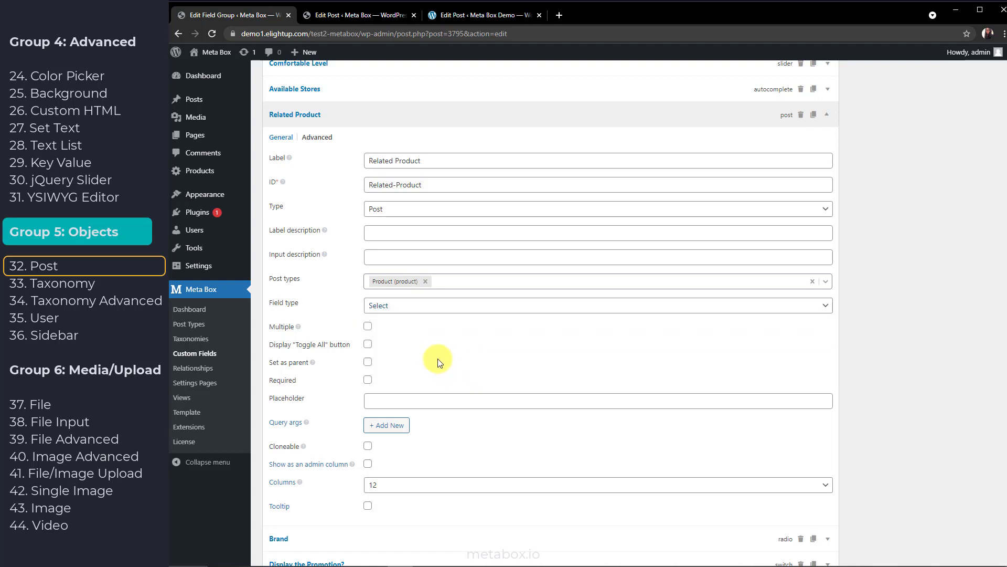
{"action": "left_click", "coordinate": [367, 362]}
Add an empty Query args row and open the WP_Query reference
{"action": "left_click", "coordinate": [387, 426]}
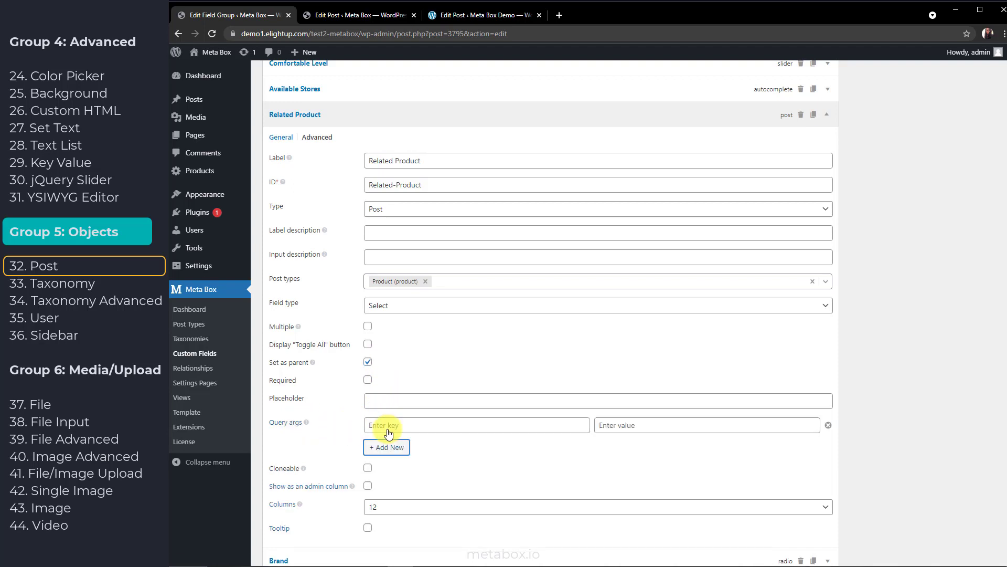
{"action": "left_click", "coordinate": [295, 424]}
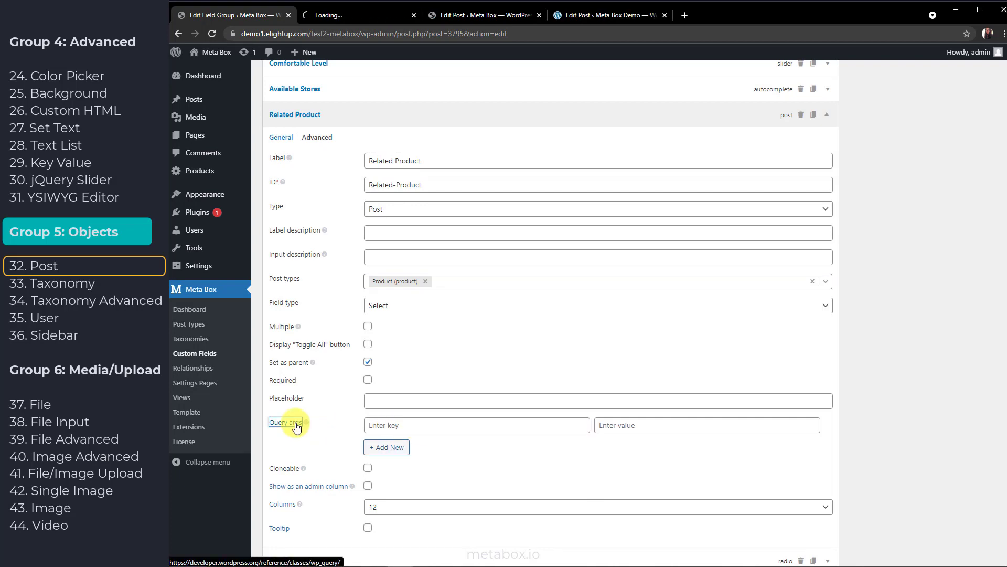
{"action": "left_click", "coordinate": [335, 14]}
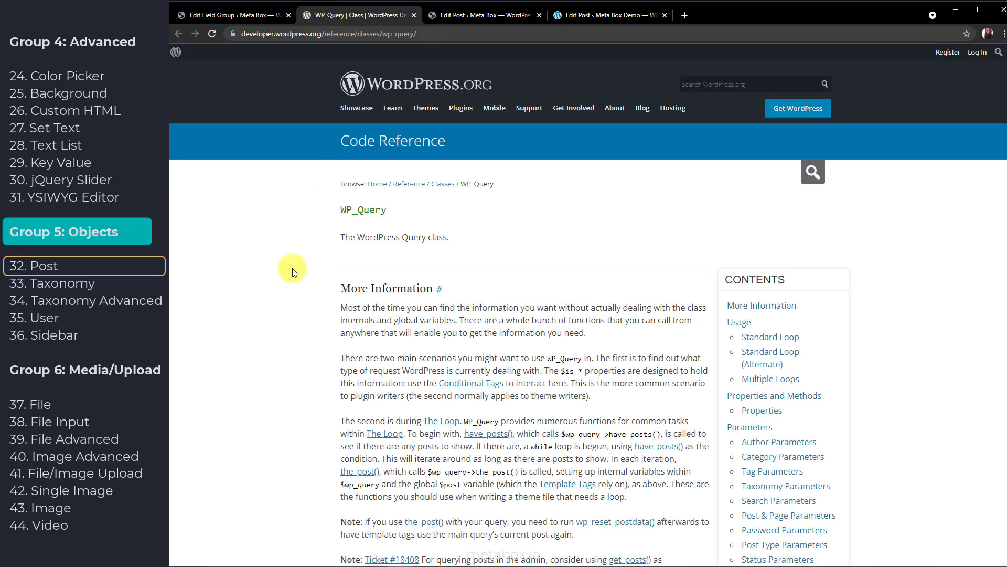
Close the reference and add query argument cat = 21, keeping Select as field type
{"action": "left_click", "coordinate": [413, 15]}
{"action": "left_click", "coordinate": [422, 427]}
{"action": "type", "text": "cat"}
{"action": "left_click", "coordinate": [650, 426]}
{"action": "type", "text": "21"}
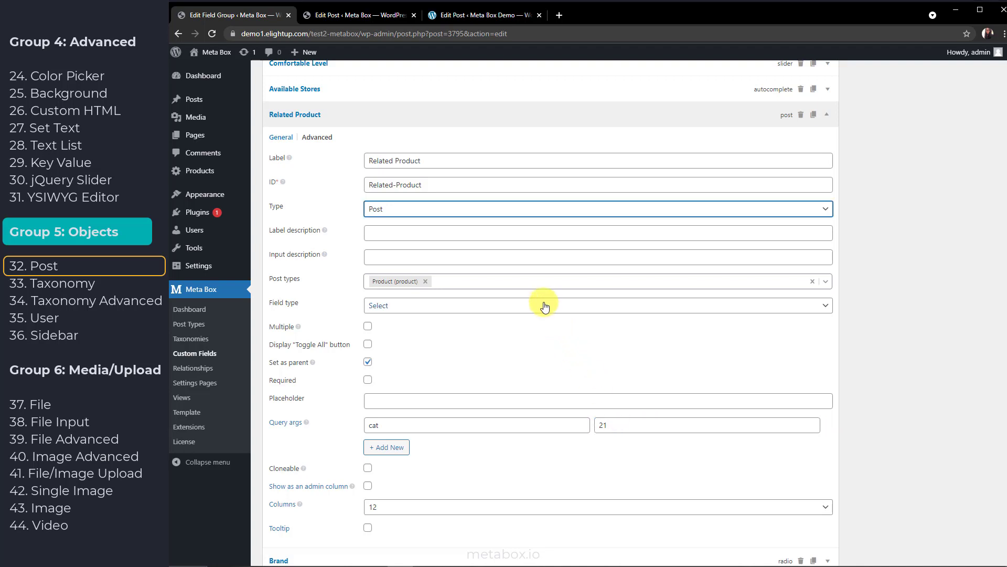
{"action": "left_click", "coordinate": [544, 307]}
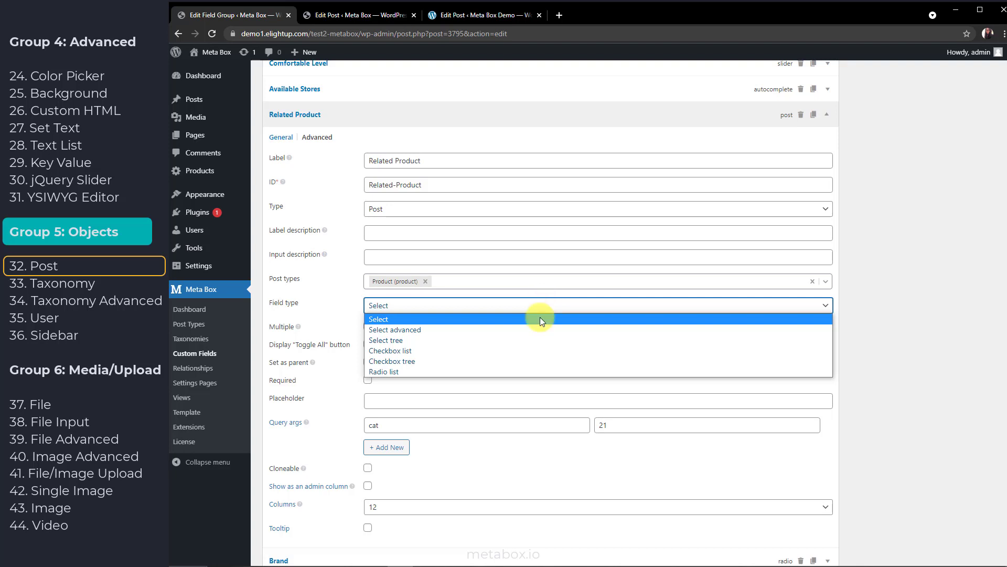
{"action": "left_click", "coordinate": [540, 329]}
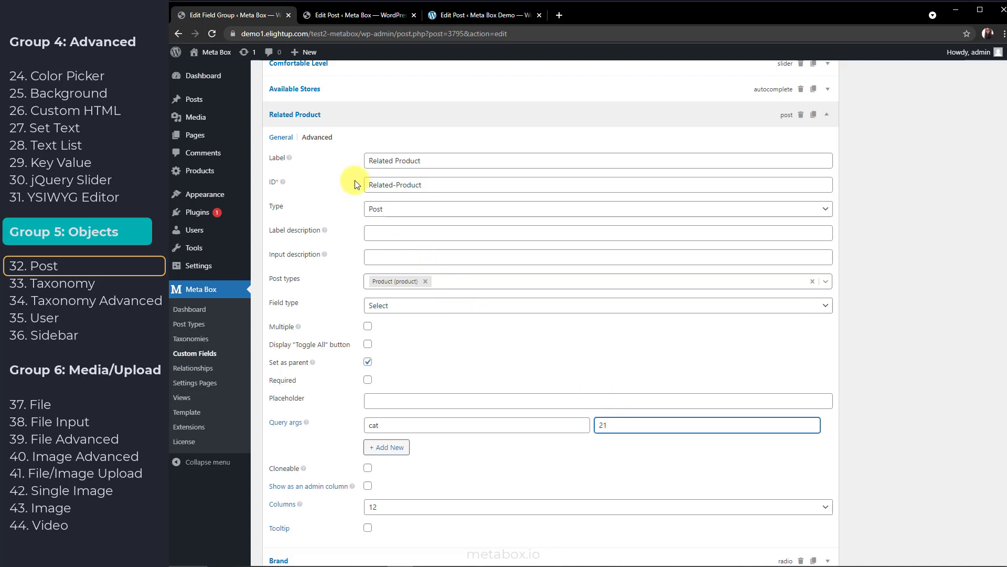
Add the custom setting ajax = false on Related Product's Advanced tab
{"action": "left_click", "coordinate": [320, 137]}
{"action": "left_click", "coordinate": [398, 386]}
{"action": "left_click", "coordinate": [400, 386]}
{"action": "type", "text": "ajax"}
{"action": "key", "text": "Tab"}
{"action": "type", "text": "false"}
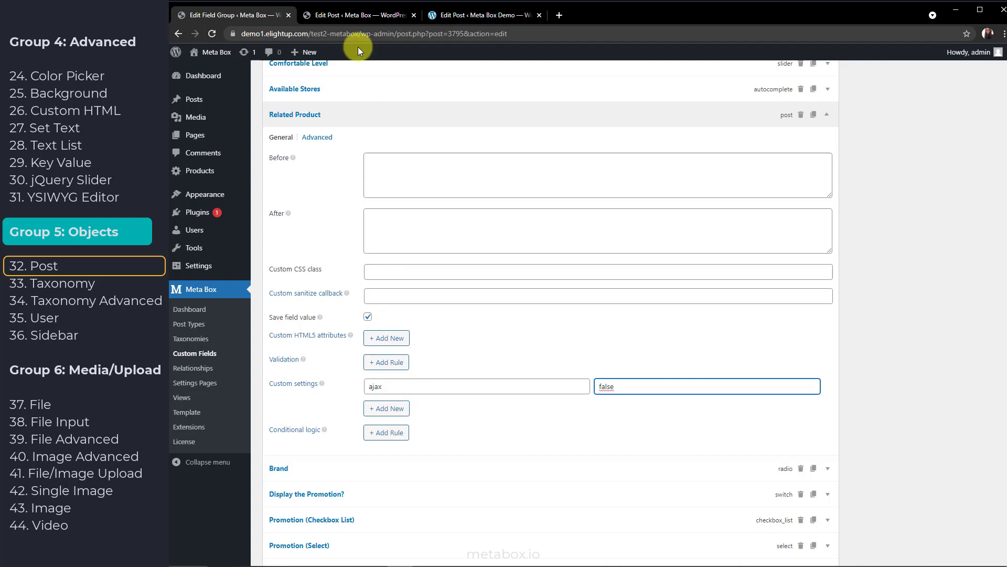
{"action": "left_click", "coordinate": [359, 17]}
Choose Woman Bikini as Related Product and enable Remove default meta box for User Capabilities
{"action": "left_click", "coordinate": [383, 241]}
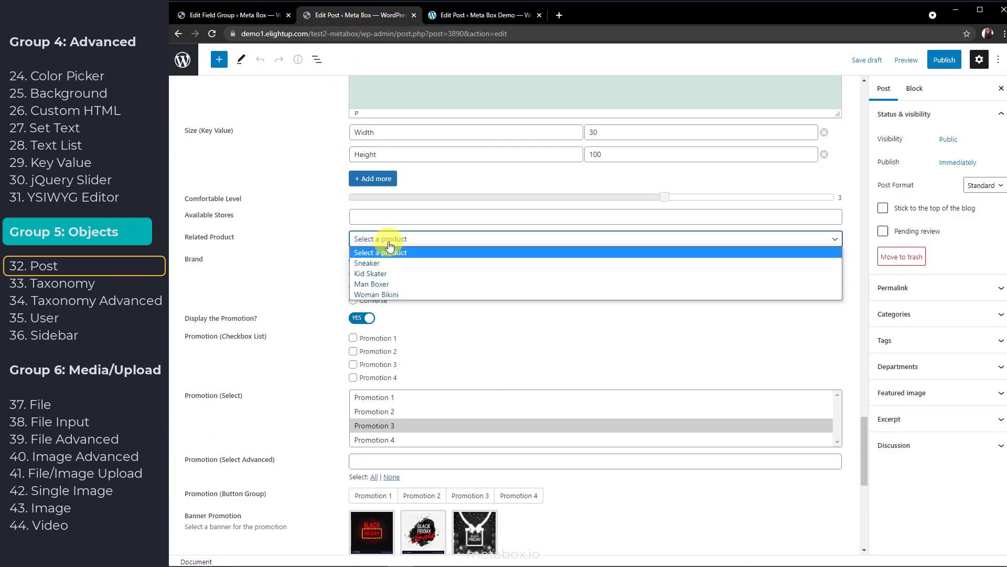
{"action": "left_click", "coordinate": [389, 295]}
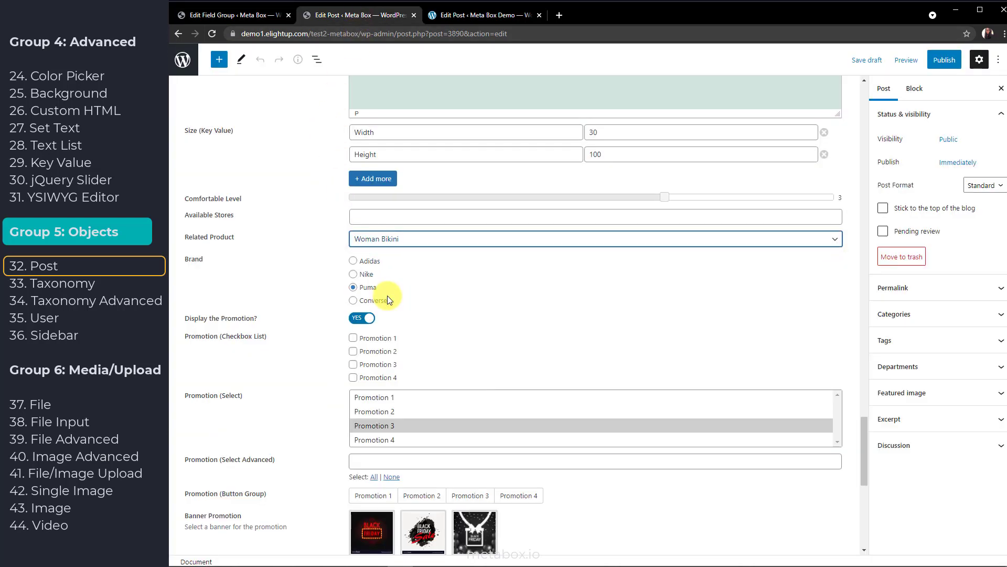
{"action": "left_click", "coordinate": [236, 15]}
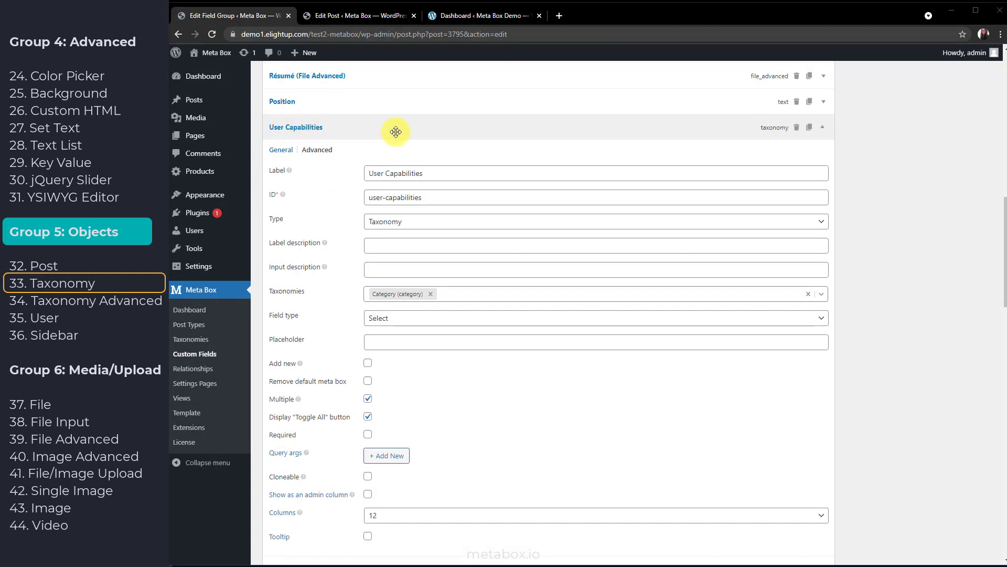
{"action": "left_click", "coordinate": [368, 382]}
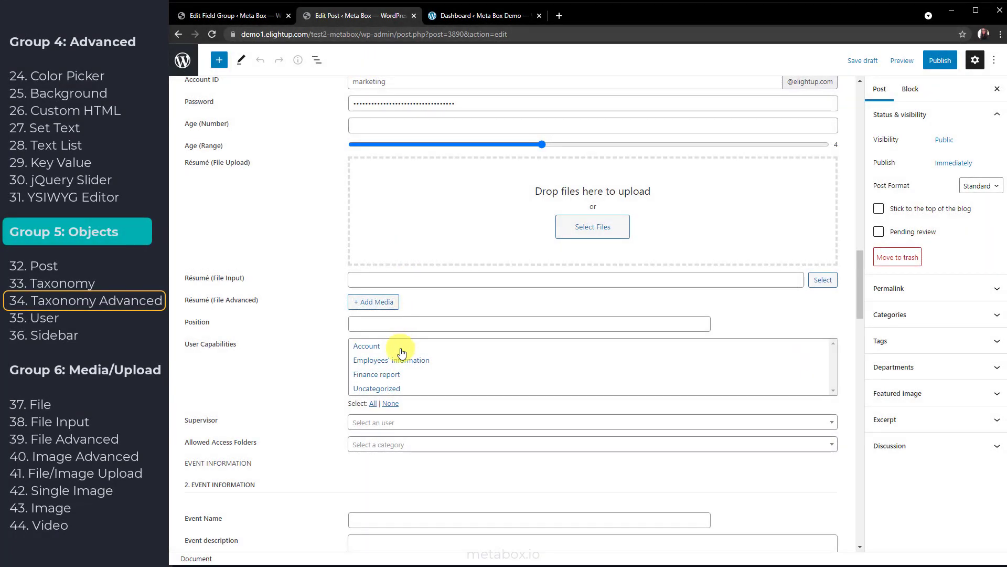
Choose Finance report in User Capabilities and search for admin as the Supervisor
{"action": "left_click", "coordinate": [401, 359]}
{"action": "left_click", "coordinate": [406, 376]}
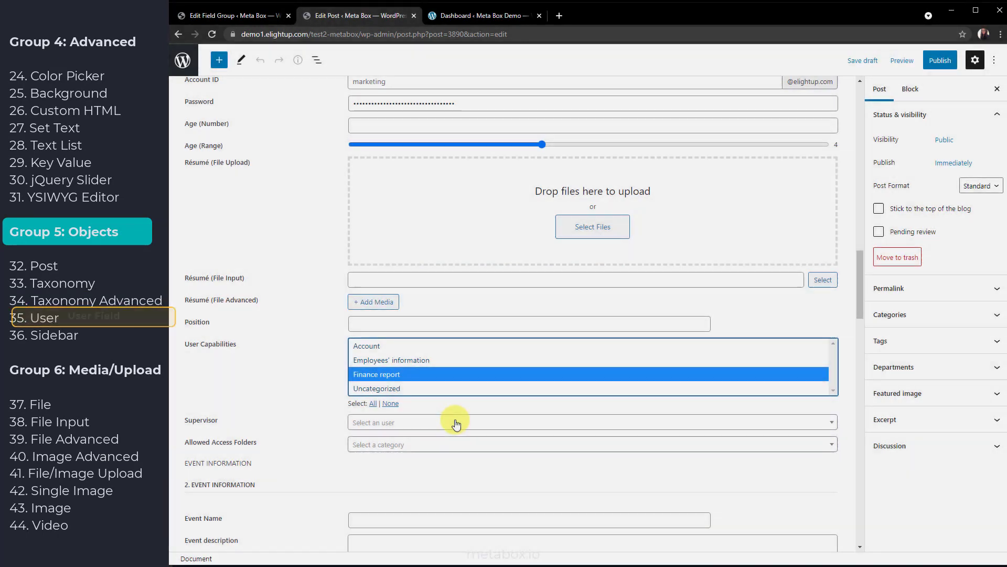
{"action": "left_click", "coordinate": [456, 423]}
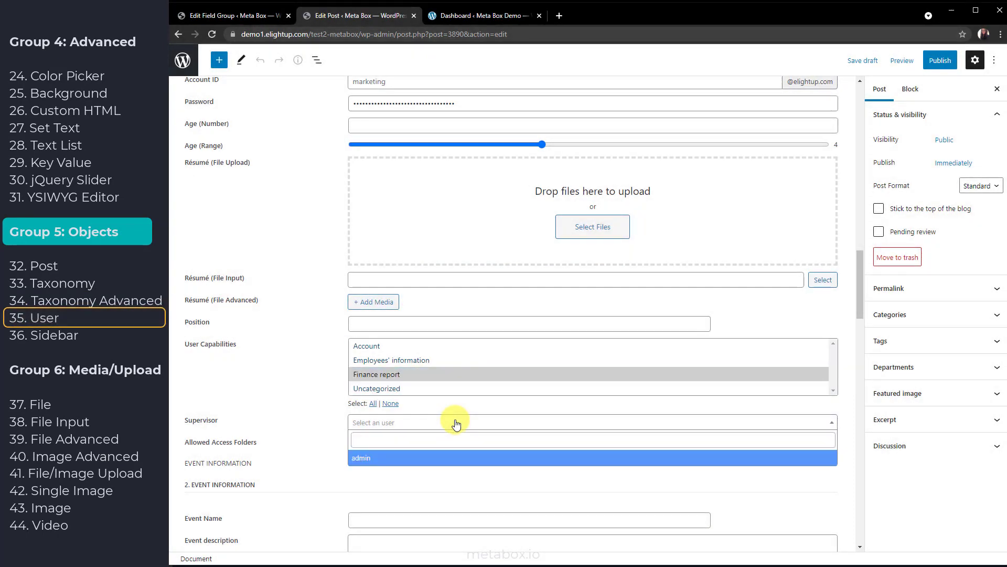
{"action": "left_click", "coordinate": [446, 438]}
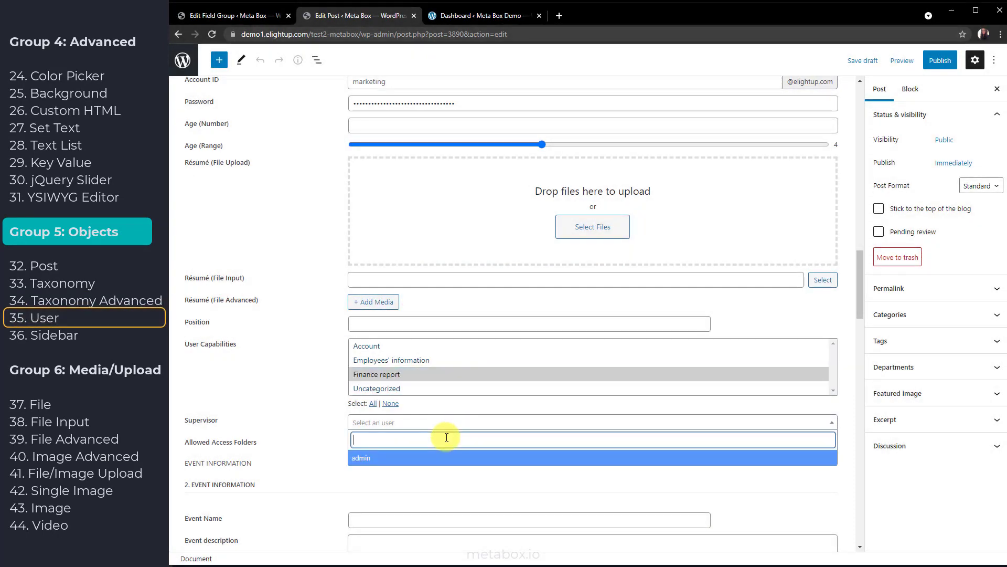
{"action": "type", "text": "ad"}
{"action": "left_click", "coordinate": [407, 457]}
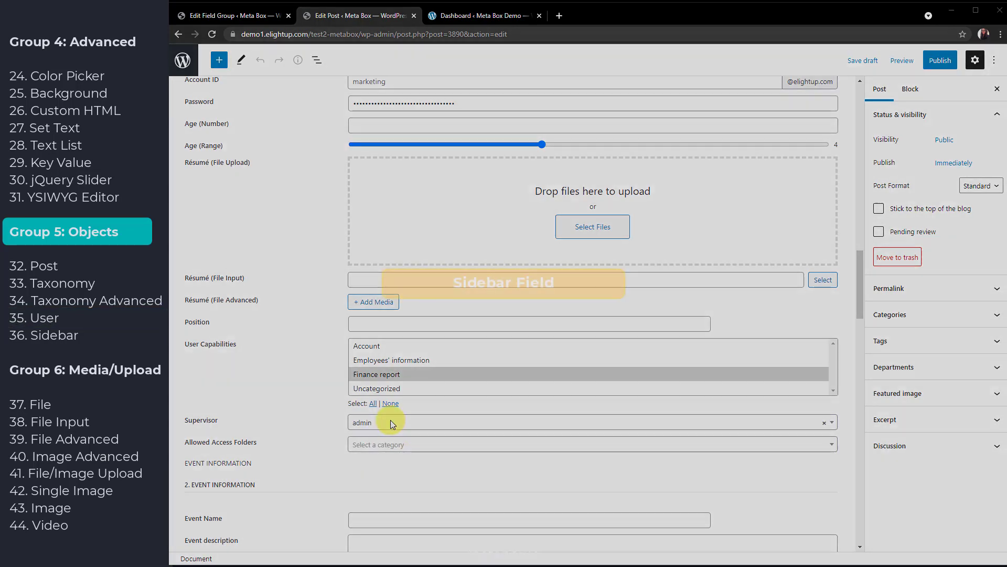
Set Showcase on Sidebar to Footer
{"action": "scroll", "coordinate": [450, 446], "scroll_direction": "down", "scroll_amount": 3}
{"action": "scroll", "coordinate": [451, 451], "scroll_direction": "down", "scroll_amount": 6}
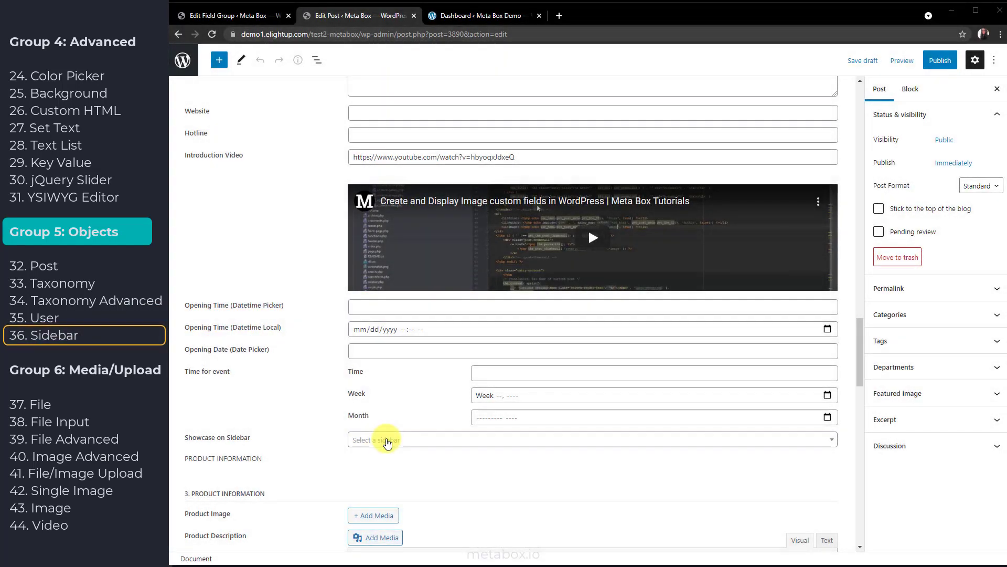
{"action": "left_click", "coordinate": [387, 442]}
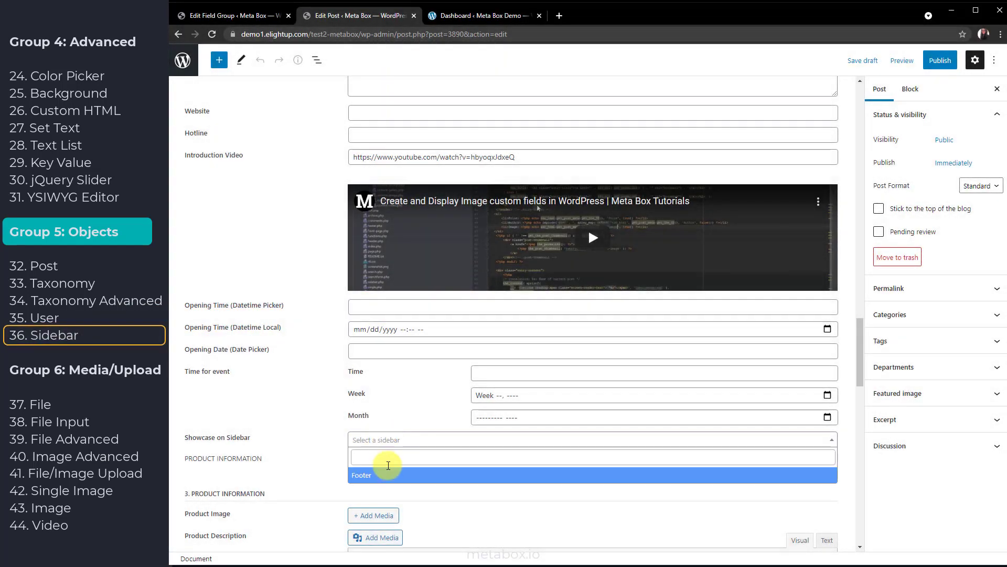
{"action": "left_click", "coordinate": [388, 477]}
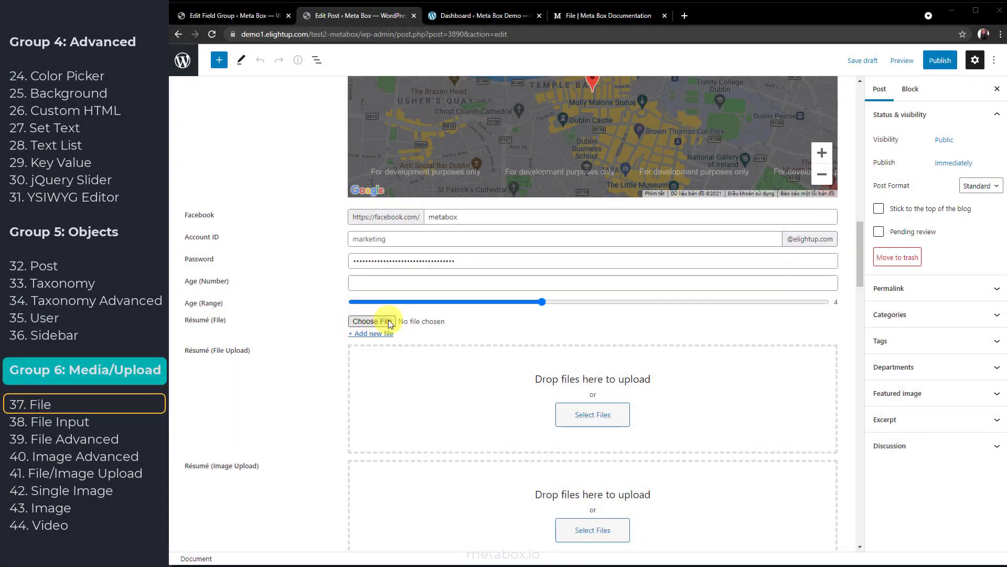
Attach the Resume file to the Résumé (File) field
{"action": "left_click", "coordinate": [372, 322]}
{"action": "left_click", "coordinate": [285, 155]}
{"action": "double_click", "coordinate": [284, 155]}
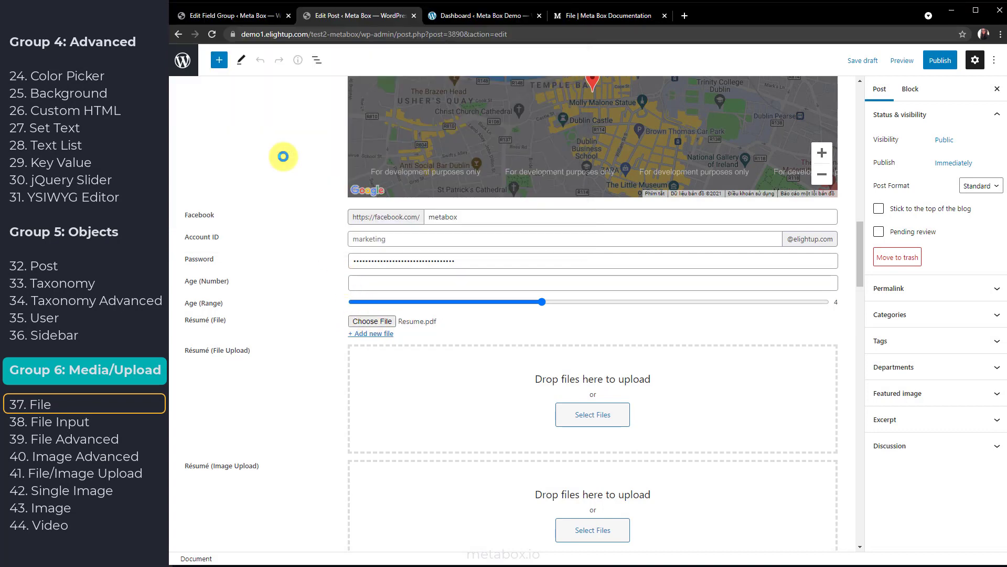
Add two more empty file slots to Résumé (File)
{"action": "left_click", "coordinate": [370, 334]}
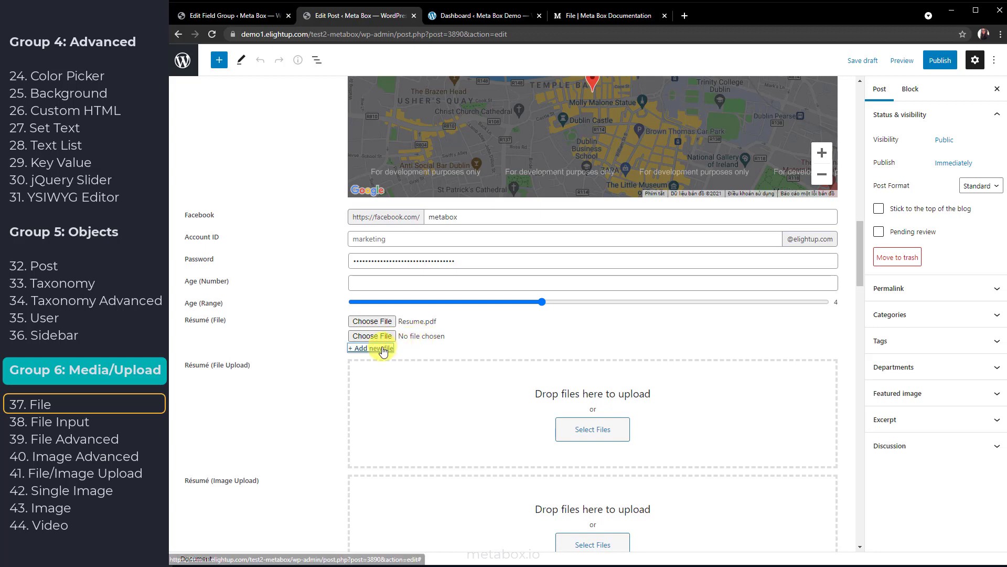
{"action": "left_click", "coordinate": [383, 348]}
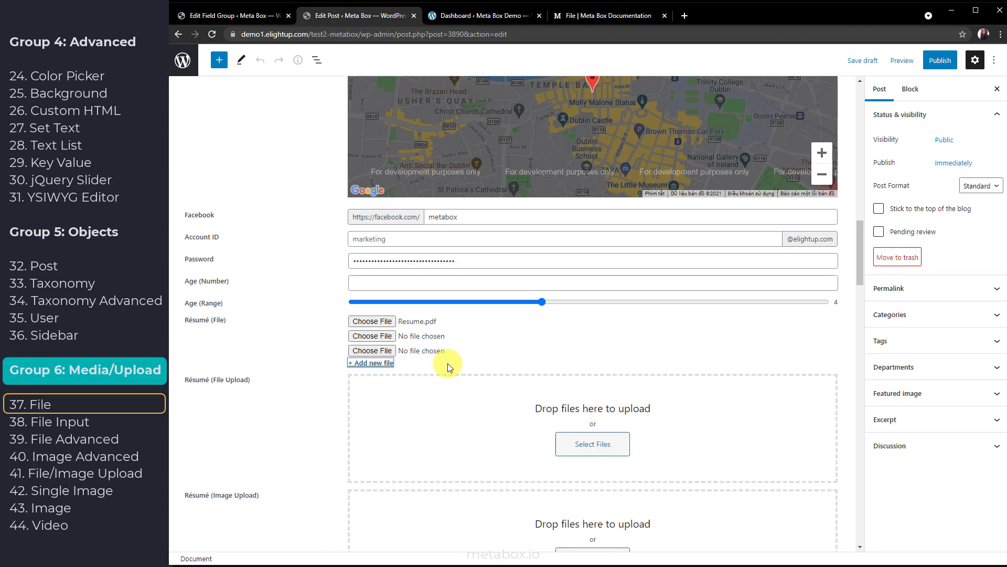
{"action": "left_click", "coordinate": [232, 18]}
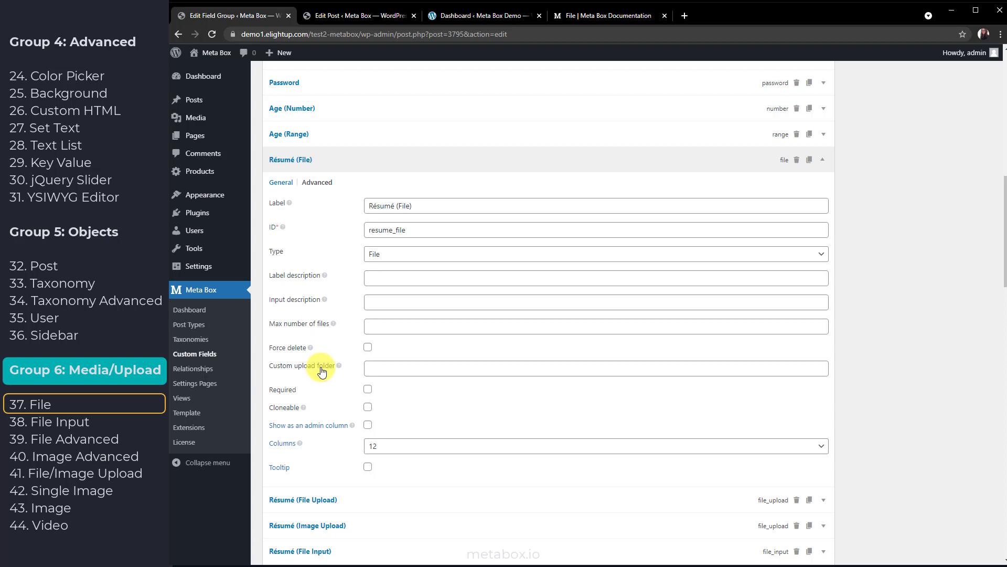
Read the File field's Settings table in the Meta Box documentation, then return to Edit Post
{"action": "left_click", "coordinate": [576, 15]}
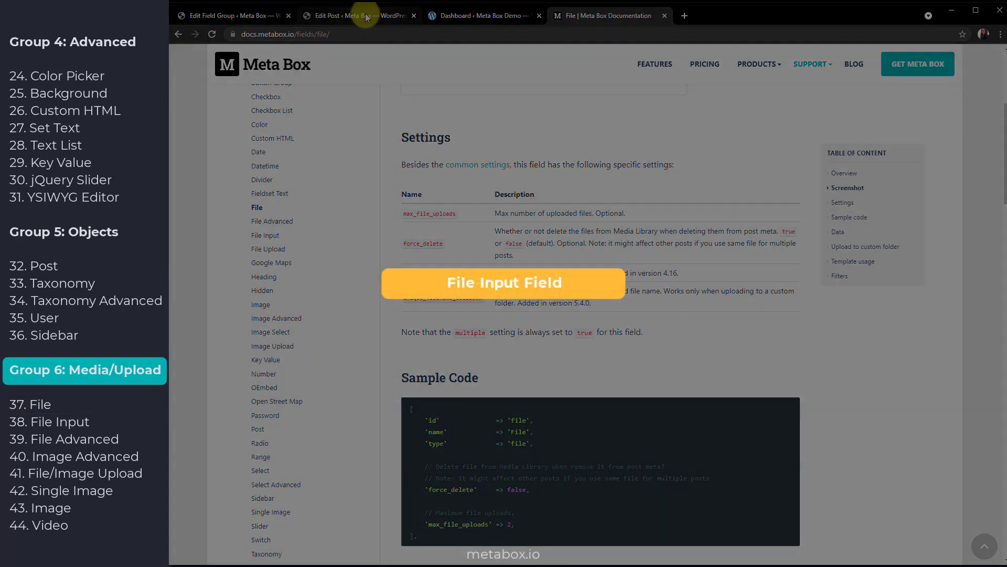
{"action": "left_click", "coordinate": [361, 16]}
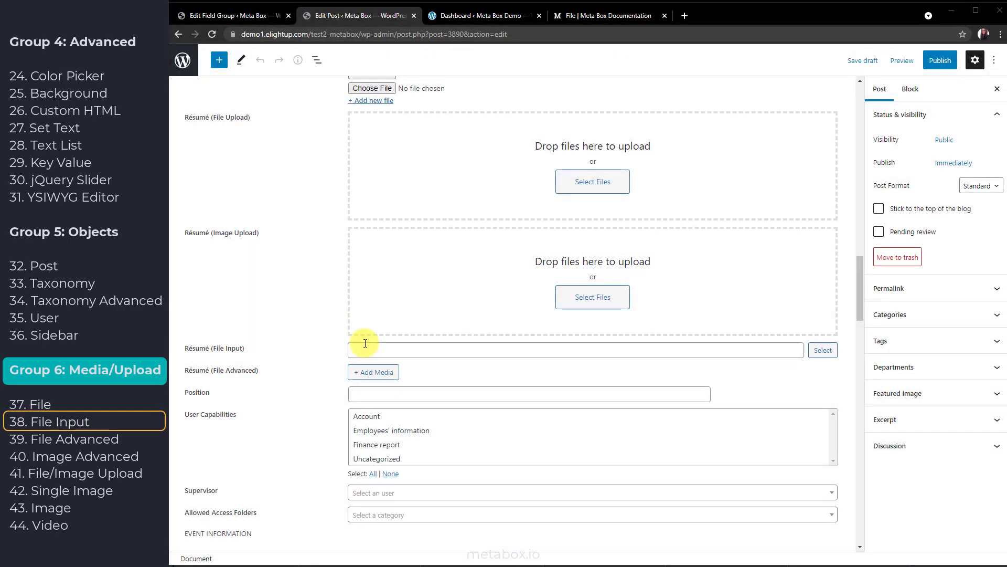
Upload Resume.pdf through the media picker into Résumé (File Input)
{"action": "left_click", "coordinate": [822, 350]}
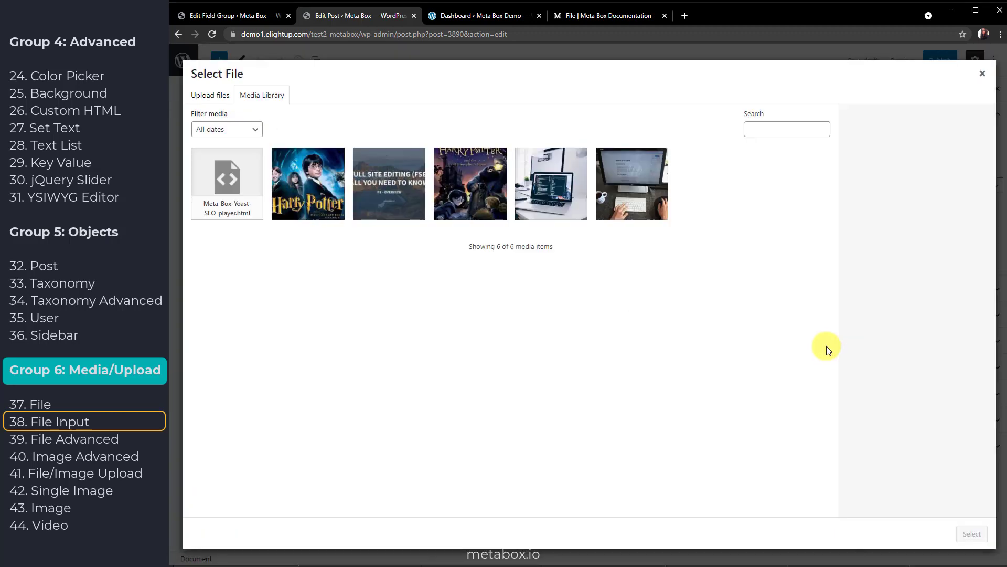
{"action": "left_click", "coordinate": [206, 96]}
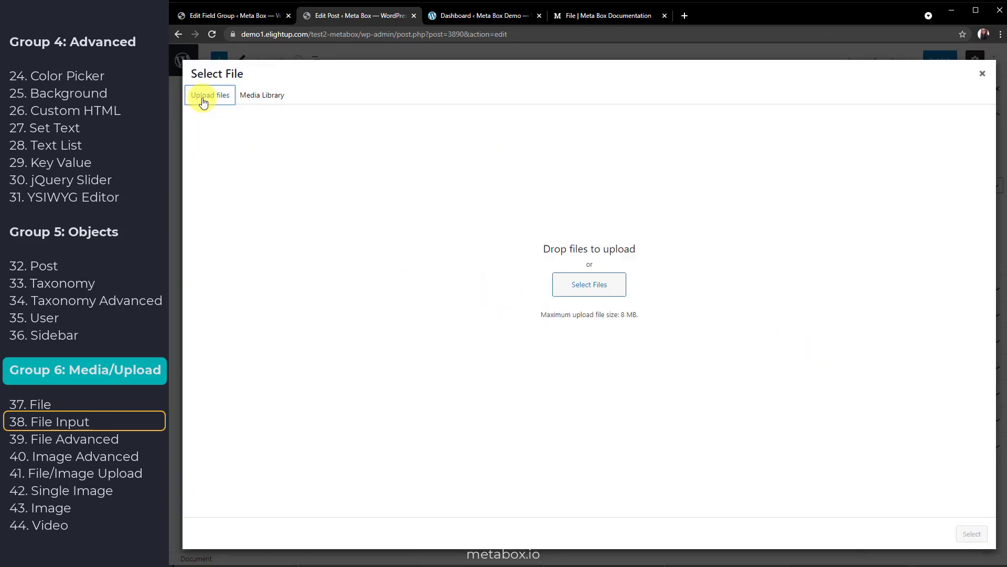
{"action": "left_click", "coordinate": [588, 285]}
{"action": "double_click", "coordinate": [287, 126]}
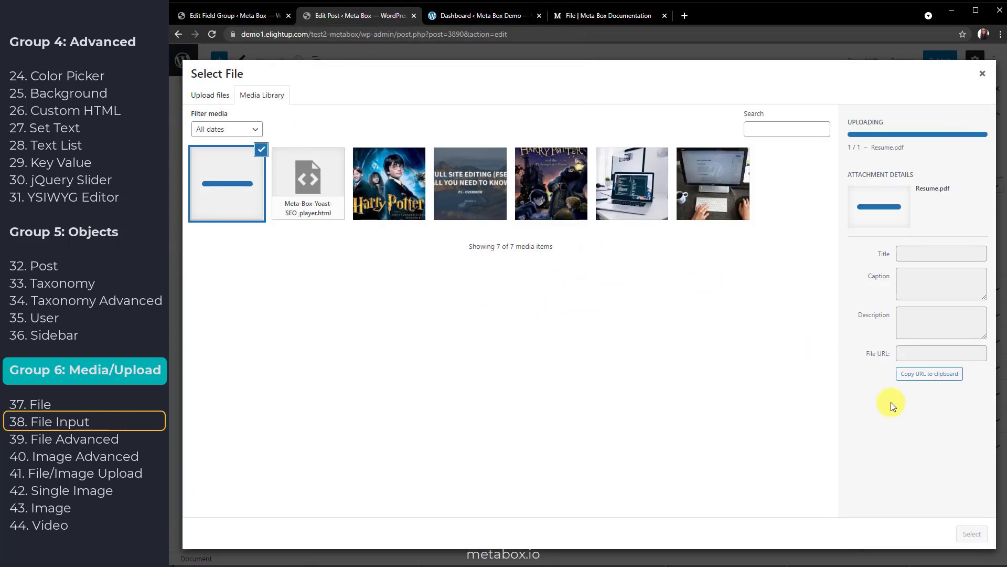
{"action": "left_click", "coordinate": [972, 534]}
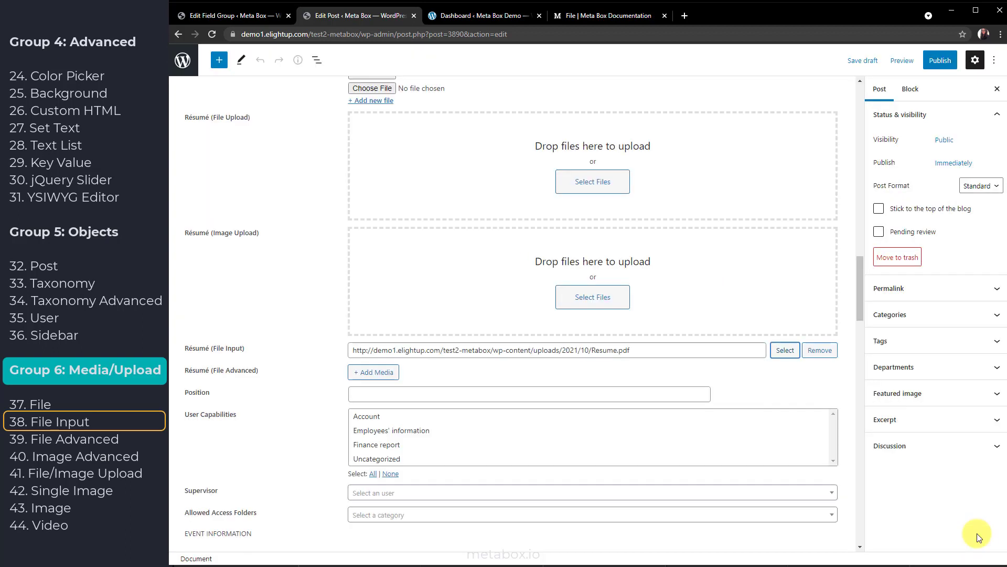
Replace the Résumé (File Input) URL with a pasted Google Drive link
{"action": "triple_click", "coordinate": [677, 347]}
{"action": "key", "text": "BackSpace"}
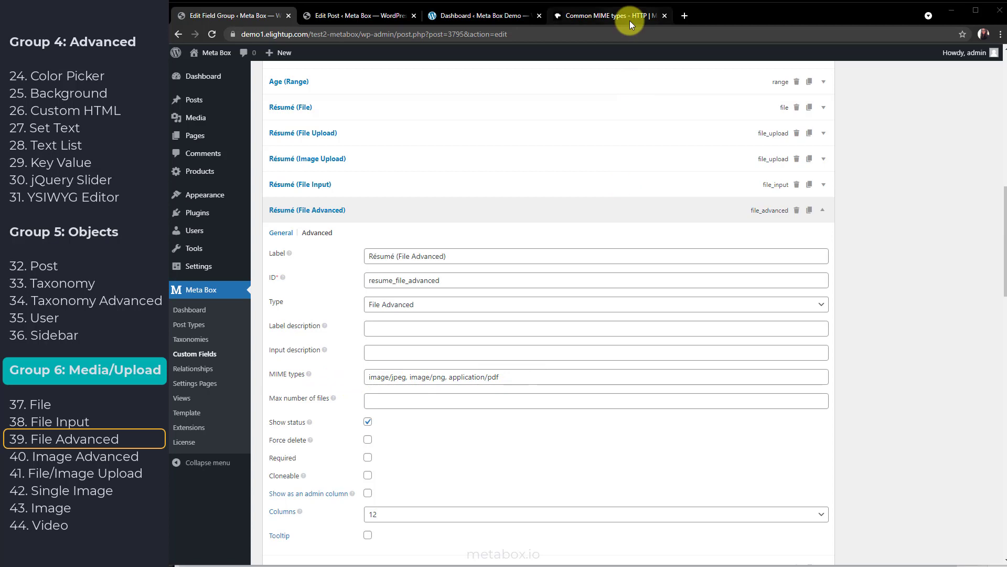
Look over the list of common MIME types, then go back to the post editor
{"action": "left_click", "coordinate": [629, 20]}
{"action": "scroll", "coordinate": [968, 214], "scroll_direction": "down", "scroll_amount": 5}
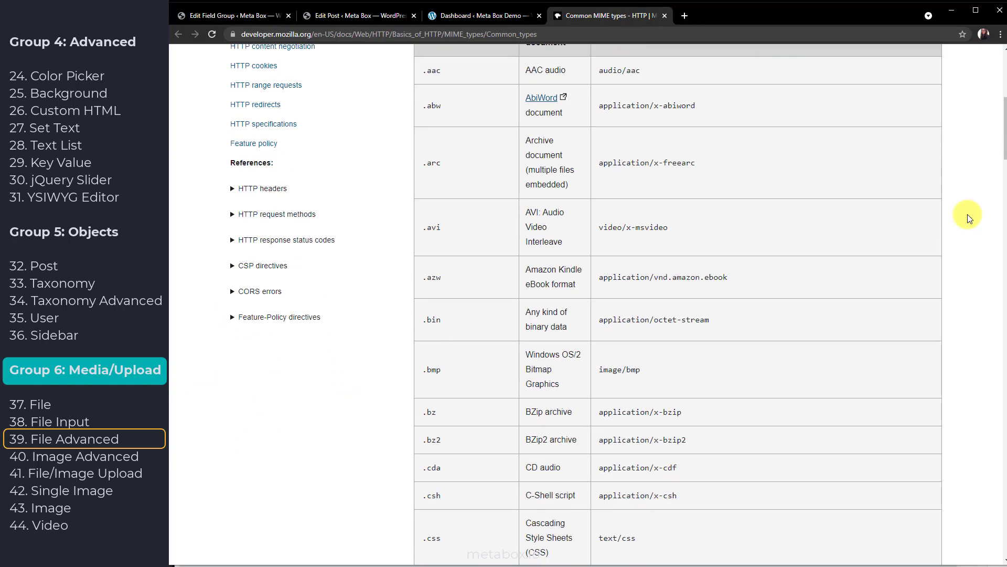
{"action": "left_click", "coordinate": [356, 16]}
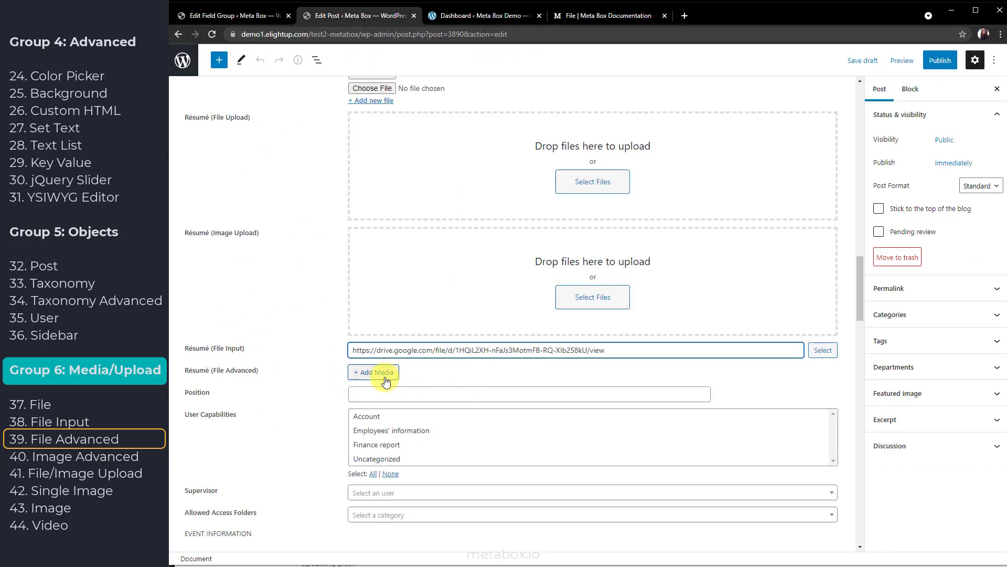
Add the Full Site Editing image and Resume.pdf to Résumé (File Advanced)
{"action": "left_click", "coordinate": [388, 312]}
{"action": "left_click", "coordinate": [389, 196]}
{"action": "left_click", "coordinate": [247, 191]}
{"action": "left_click", "coordinate": [972, 533]}
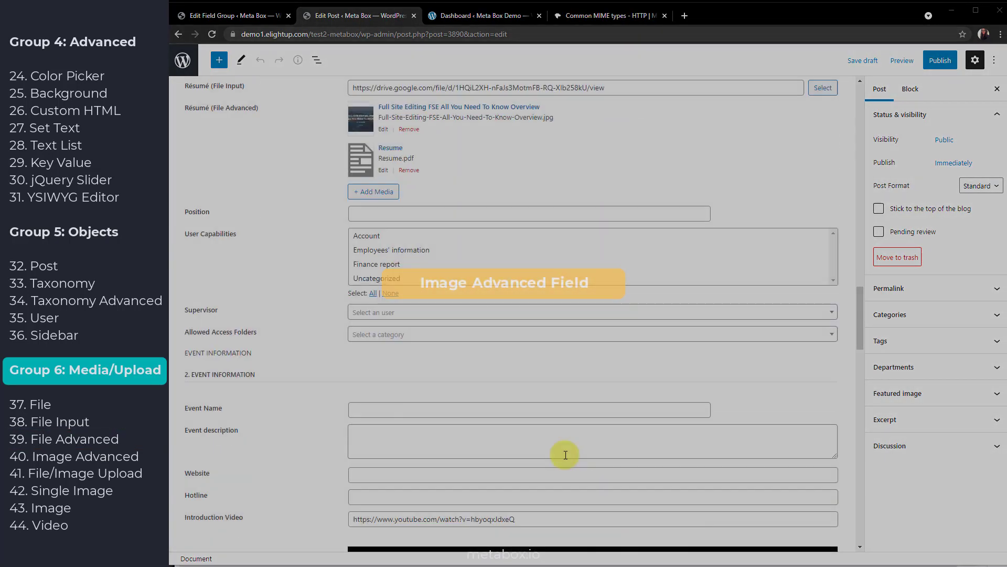
{"action": "scroll", "coordinate": [843, 513], "scroll_direction": "down", "scroll_amount": 15}
{"action": "scroll", "coordinate": [849, 455], "scroll_direction": "up", "scroll_amount": 4}
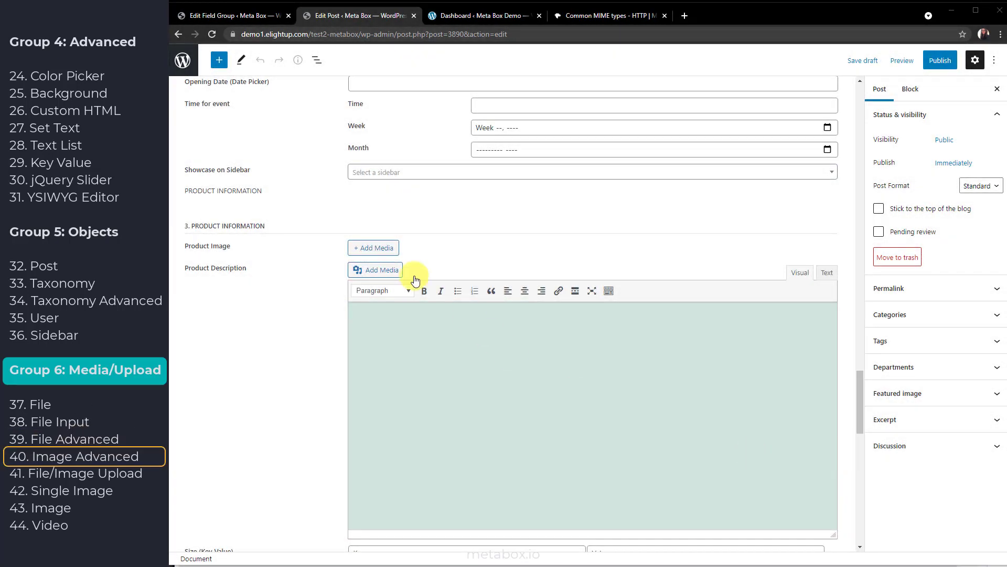
Add the laptop and desk photos from the media library to the Product Image field
{"action": "left_click", "coordinate": [376, 251]}
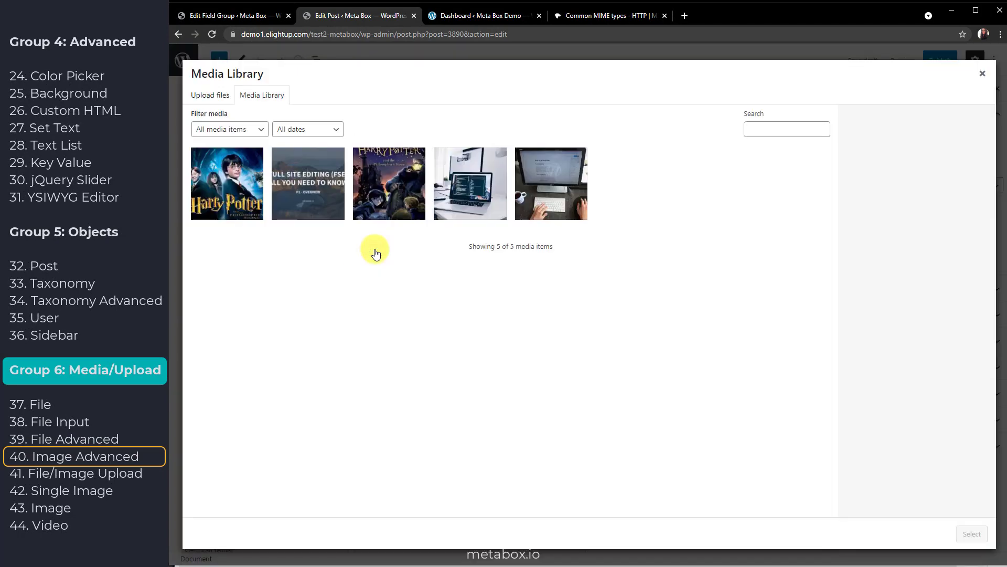
{"action": "left_click", "coordinate": [441, 186]}
{"action": "left_click", "coordinate": [560, 194]}
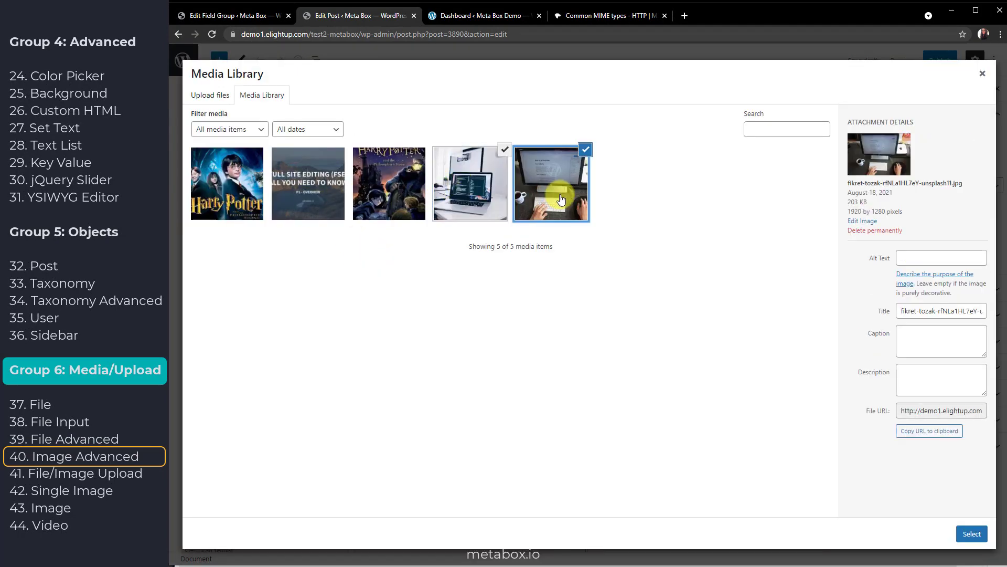
{"action": "left_click", "coordinate": [973, 534]}
Preview the laptop product image in Edit Image, then close its details
{"action": "left_click", "coordinate": [407, 259]}
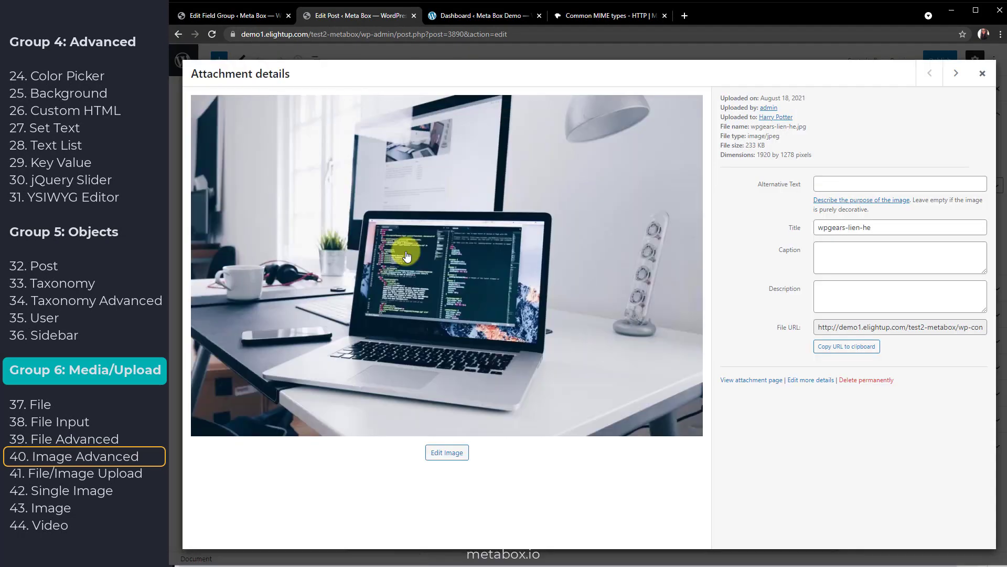
{"action": "left_click", "coordinate": [449, 454]}
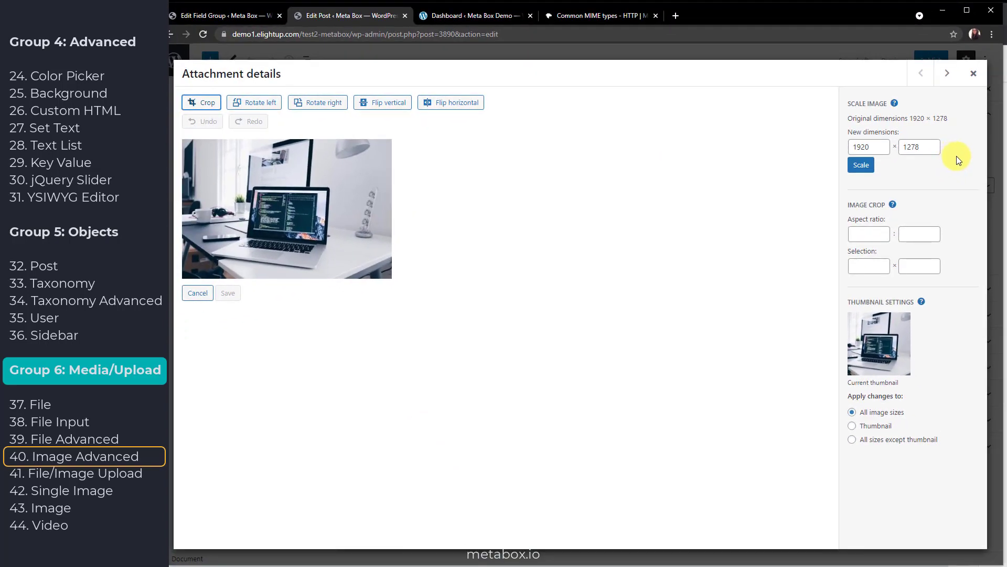
{"action": "left_click", "coordinate": [973, 74]}
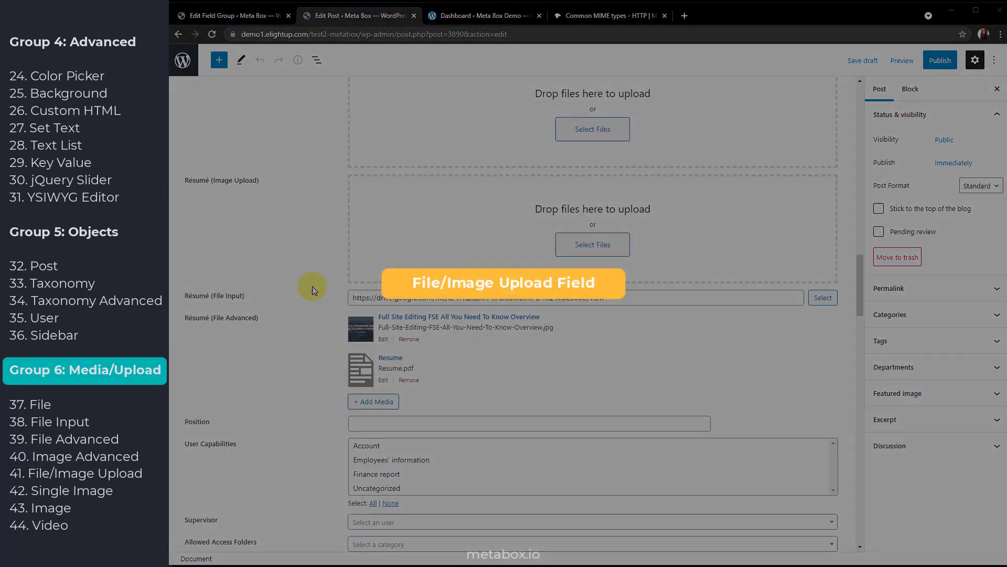
{"action": "scroll", "coordinate": [312, 286], "scroll_direction": "up", "scroll_amount": 3}
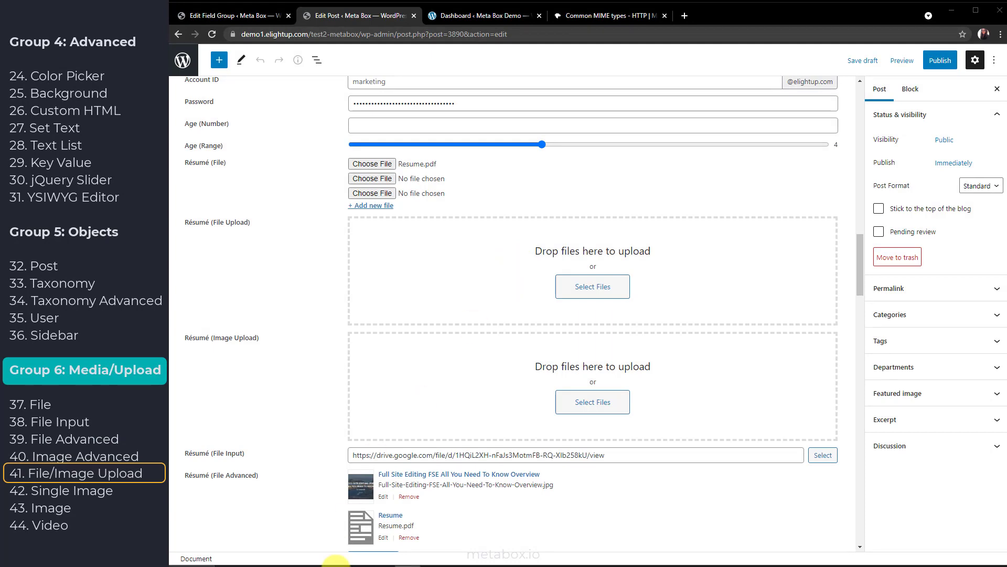
Upload the Resume PDF to Résumé twice, by drag-and-drop from Downloads and through Select Files
{"action": "left_click", "coordinate": [304, 558]}
{"action": "left_click_drag", "start_coordinate": [292, 279], "coordinate": [567, 289]}
{"action": "left_click", "coordinate": [588, 327]}
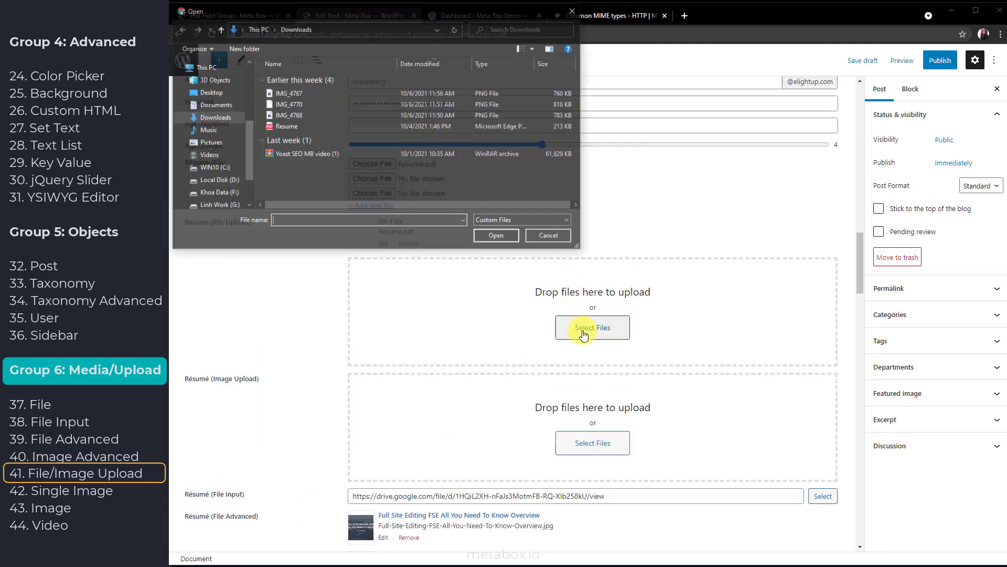
{"action": "double_click", "coordinate": [301, 126]}
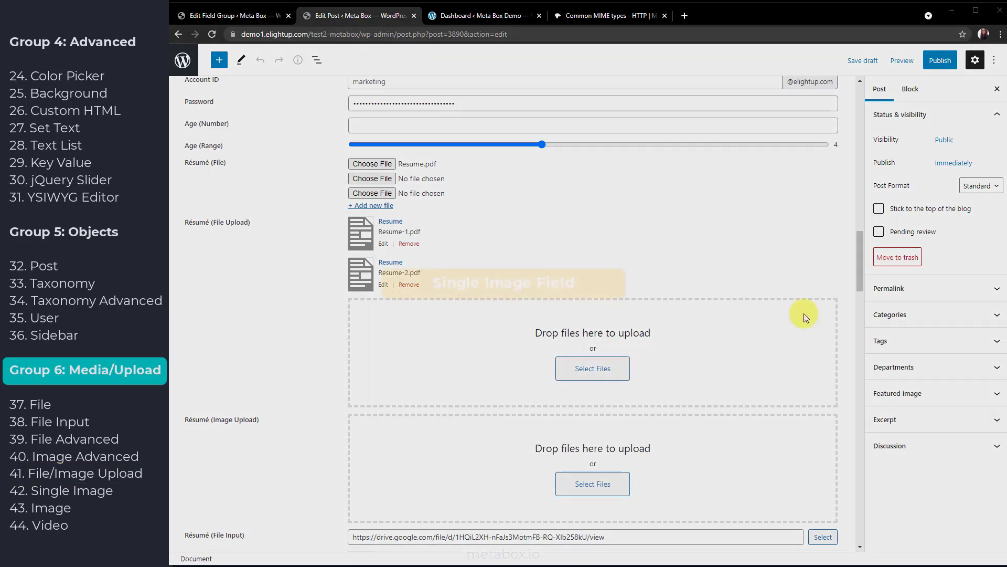
{"action": "left_click_drag", "start_coordinate": [860, 288], "coordinate": [830, 548]}
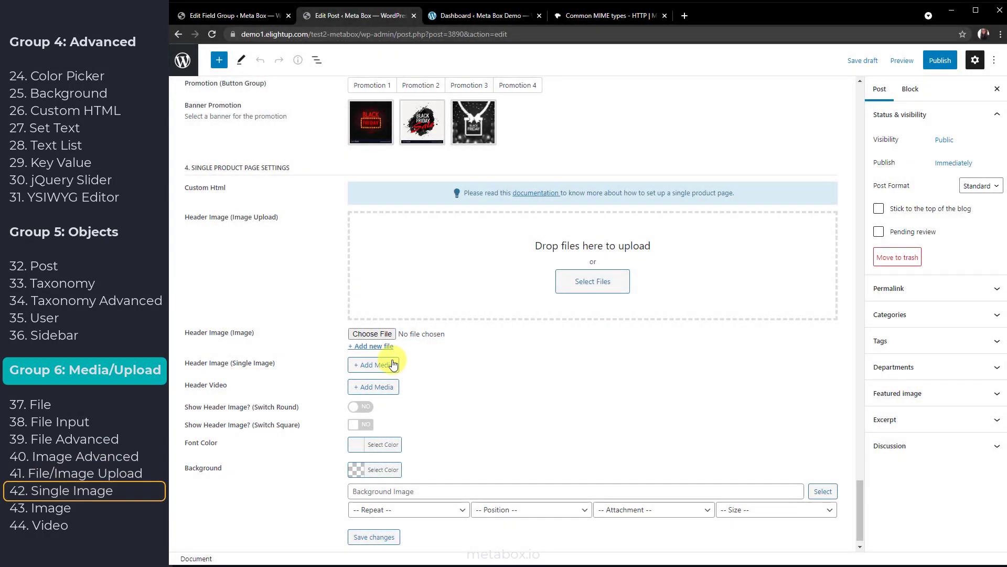
Set the desk photo as Header Image (Single Image) and attach IMG_4767.PNG to Header Image (Image)
{"action": "left_click", "coordinate": [366, 370]}
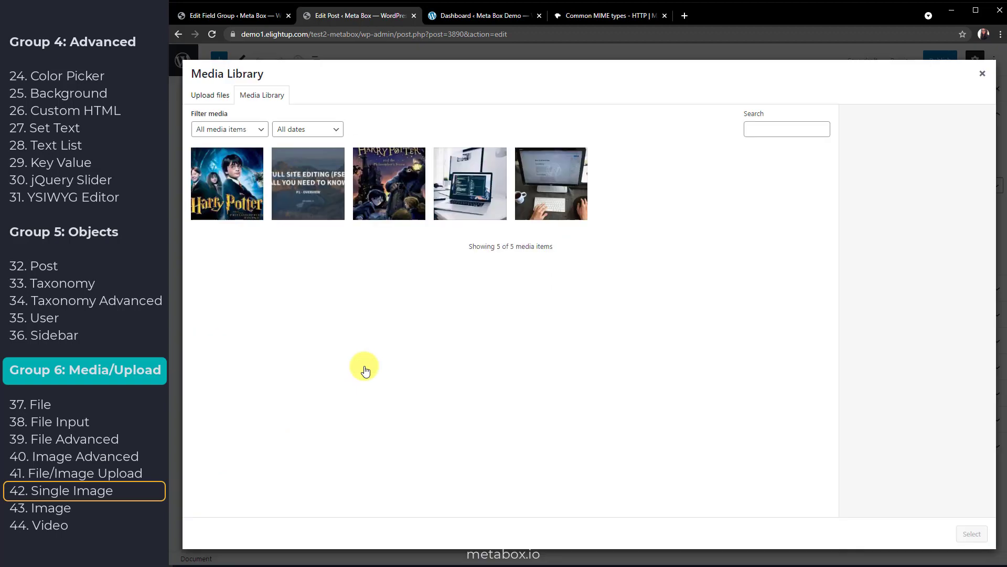
{"action": "left_click", "coordinate": [476, 200]}
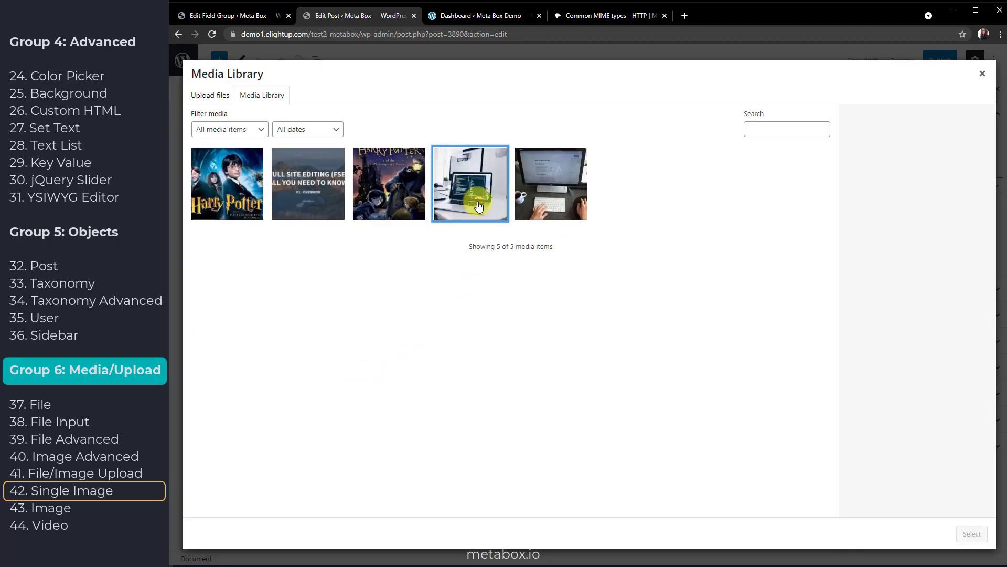
{"action": "left_click", "coordinate": [557, 184]}
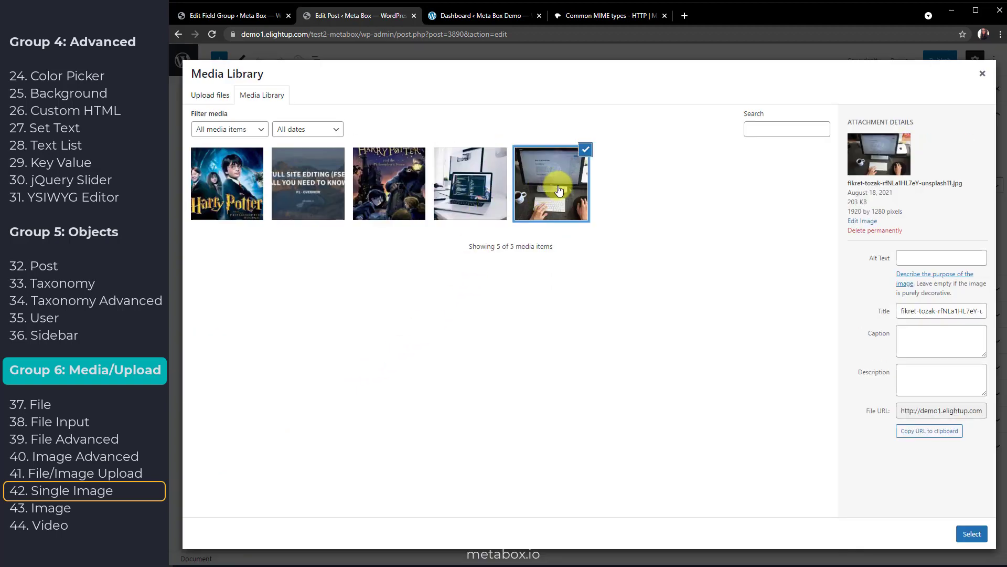
{"action": "left_click", "coordinate": [972, 534]}
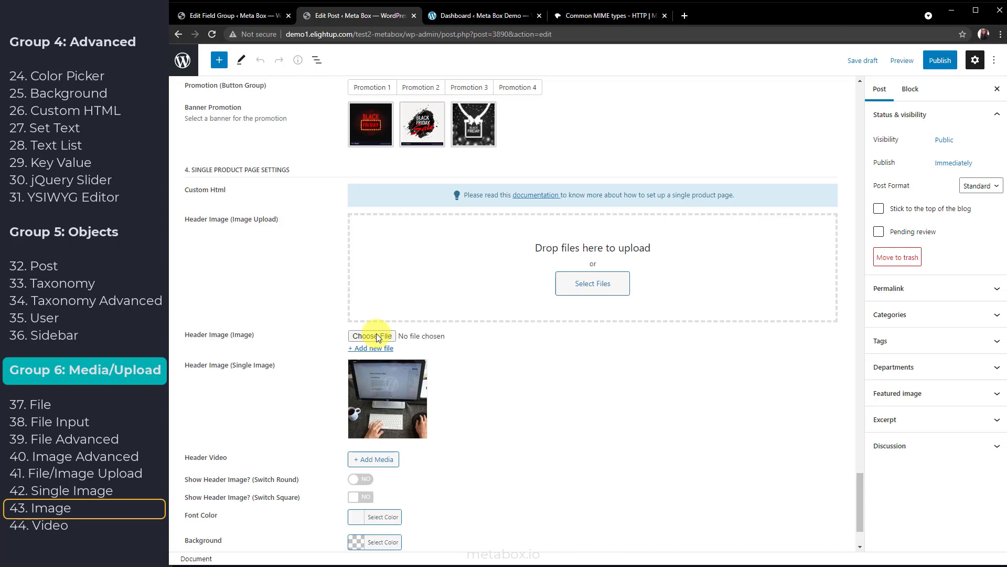
{"action": "left_click", "coordinate": [376, 335]}
{"action": "double_click", "coordinate": [276, 93]}
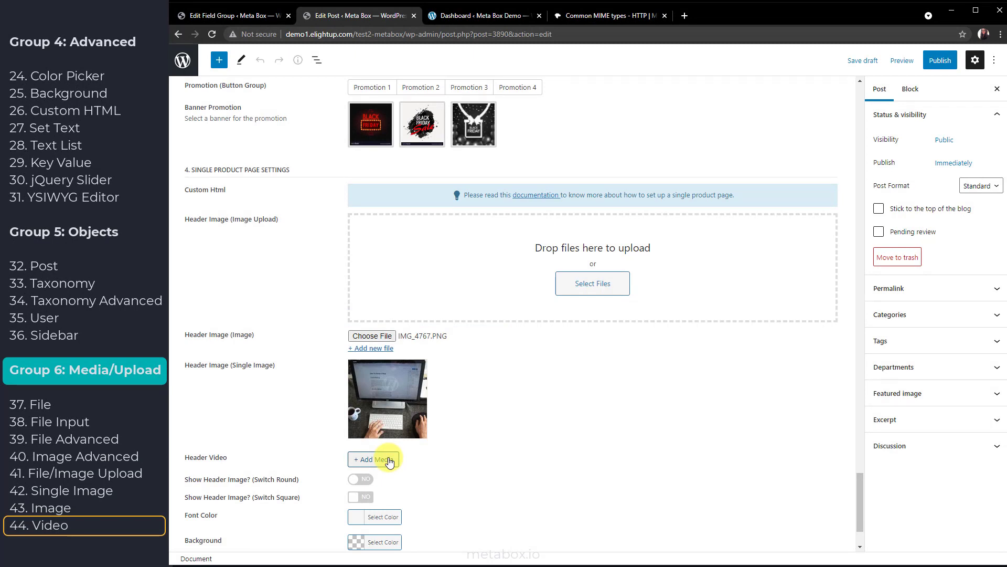
Choose pexels-ivan-samkov-7703932.mp4 from the Media Library for the Header Video field
{"action": "left_click", "coordinate": [389, 462]}
{"action": "left_click", "coordinate": [229, 184]}
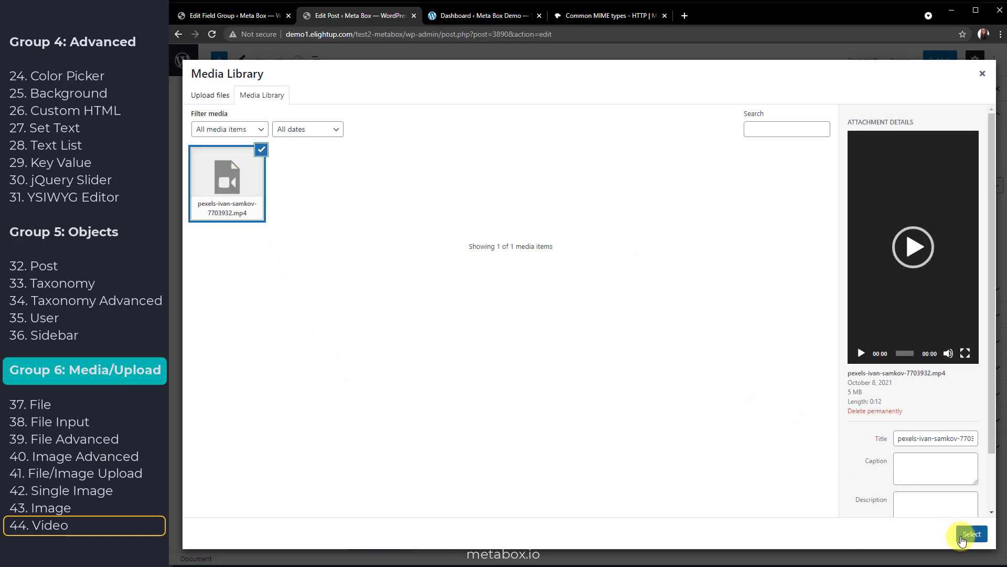
{"action": "left_click", "coordinate": [962, 541]}
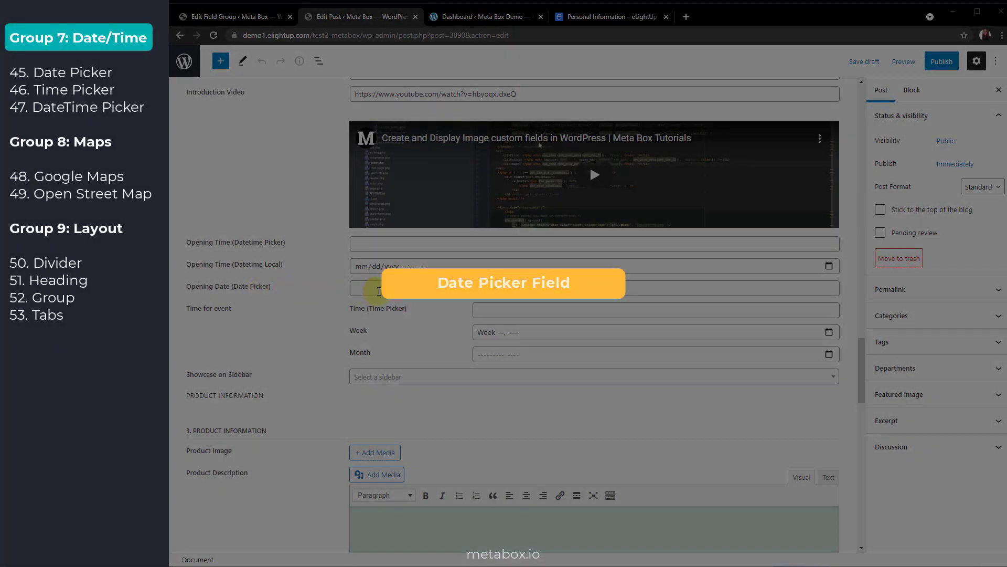
Show the Opening Date, Time and Opening Time pickers, then view Opening Time's field settings
{"action": "left_click", "coordinate": [378, 290]}
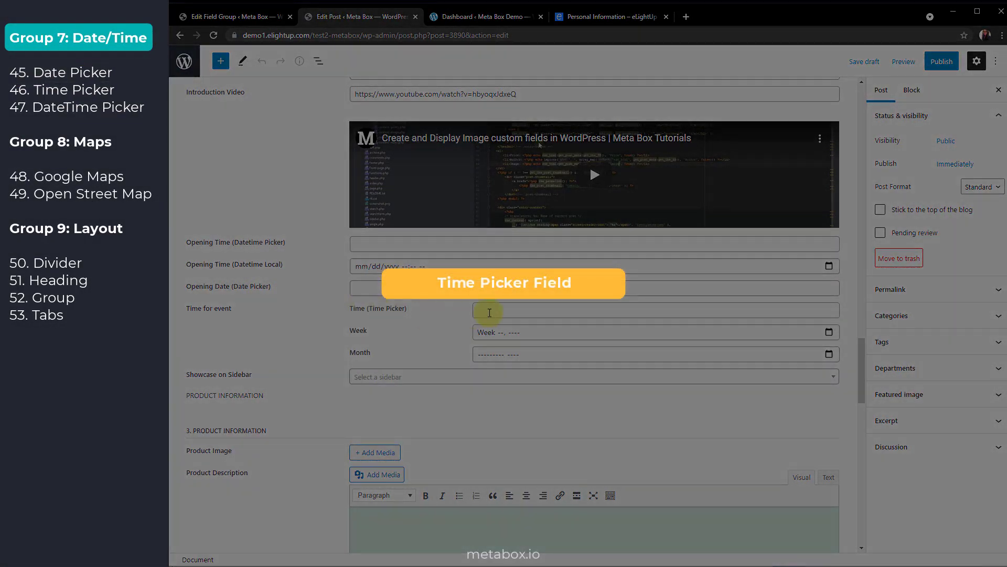
{"action": "left_click", "coordinate": [490, 313]}
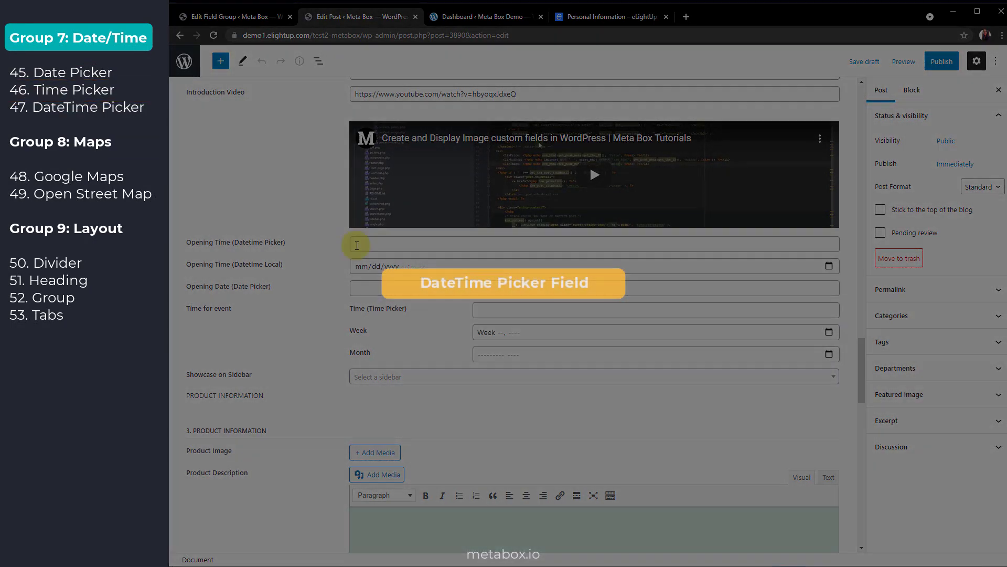
{"action": "left_click", "coordinate": [356, 245]}
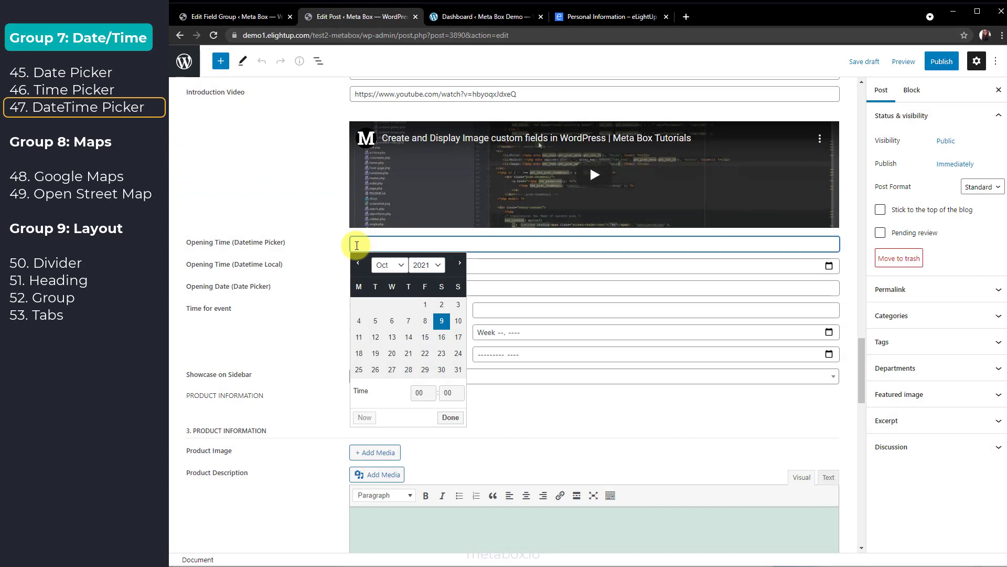
{"action": "left_click", "coordinate": [335, 247]}
{"action": "left_click", "coordinate": [241, 16]}
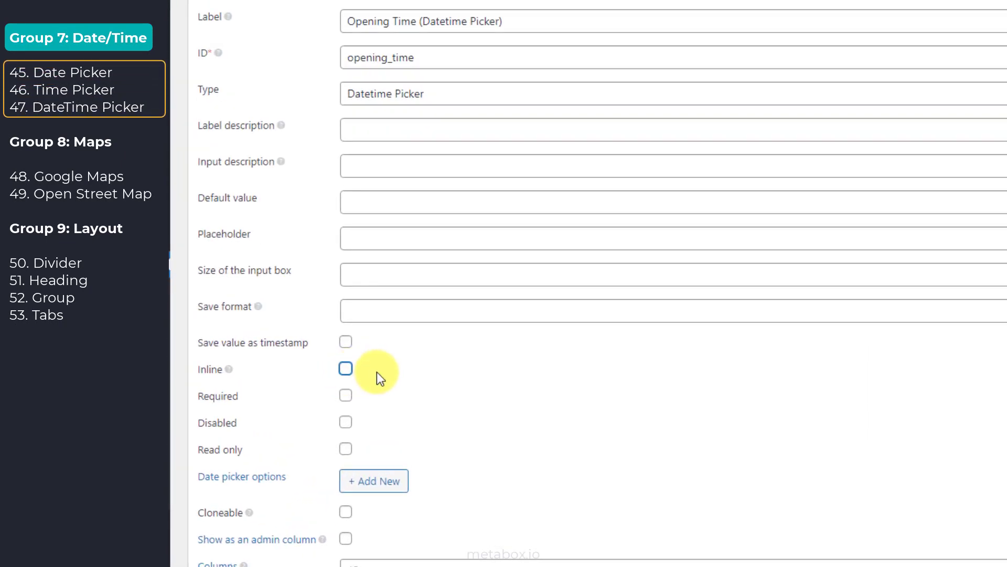
{"action": "left_click", "coordinate": [345, 344]}
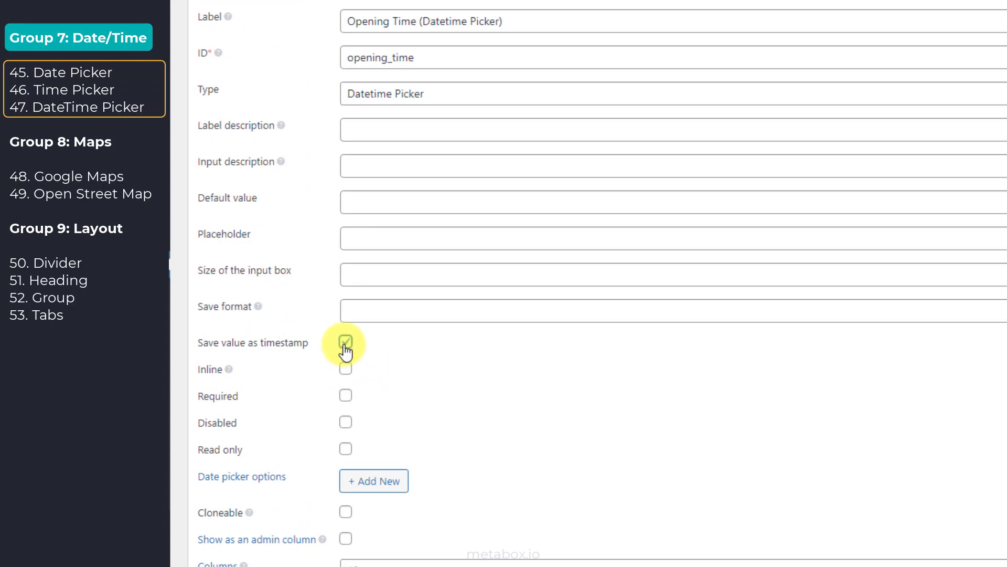
{"action": "left_click", "coordinate": [345, 345]}
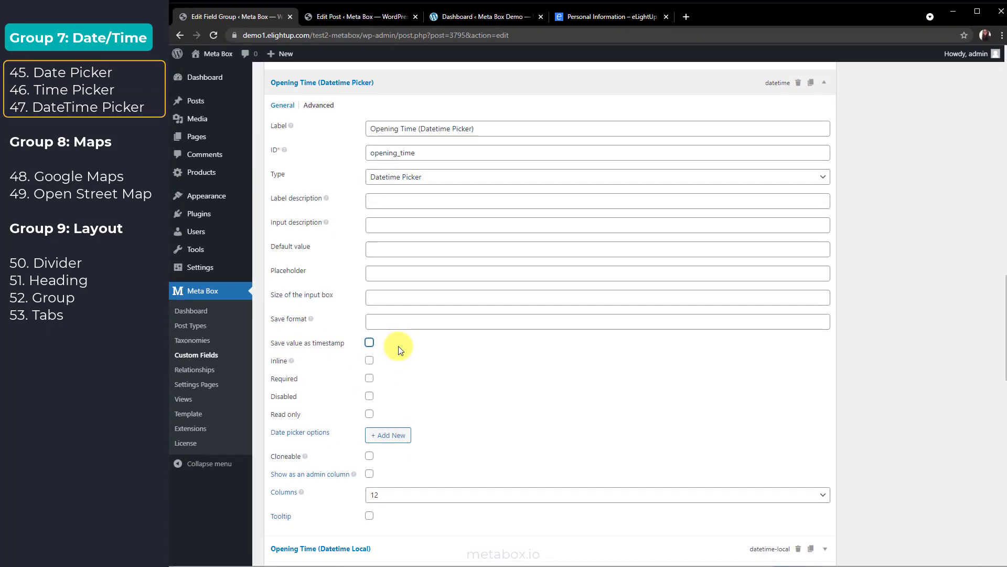
Show the Date of birth datepicker on eLightUp KB's Personal Information form
{"action": "left_click", "coordinate": [589, 18]}
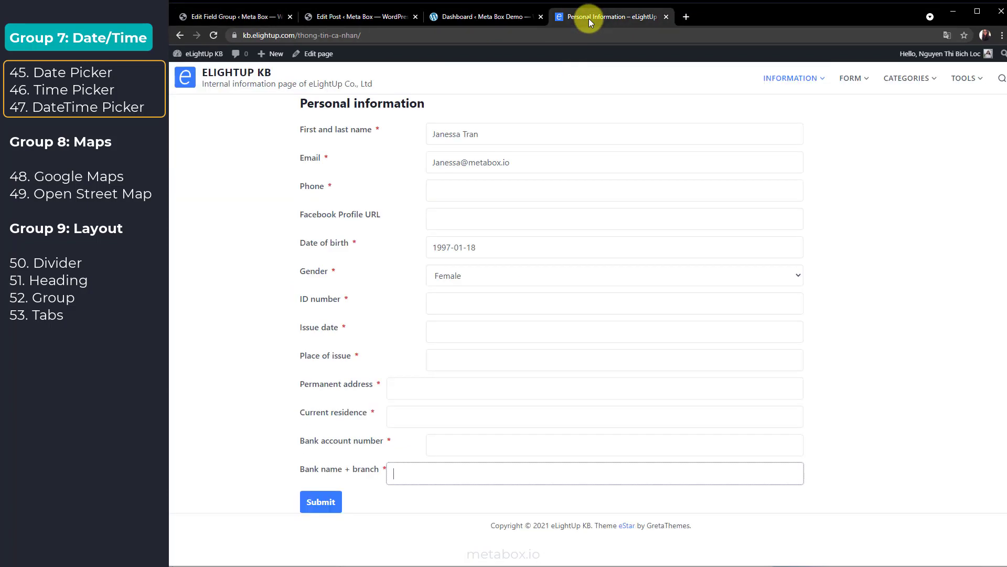
{"action": "left_click", "coordinate": [562, 247]}
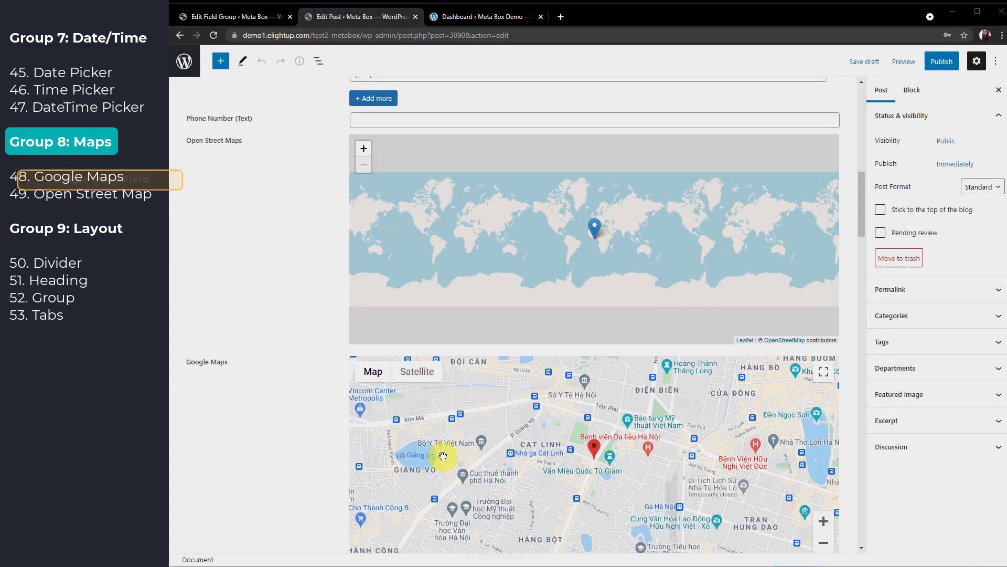
Fill Address 1 with New York, NY, USA from the autocomplete suggestions
{"action": "scroll", "coordinate": [325, 420], "scroll_direction": "up", "scroll_amount": 4}
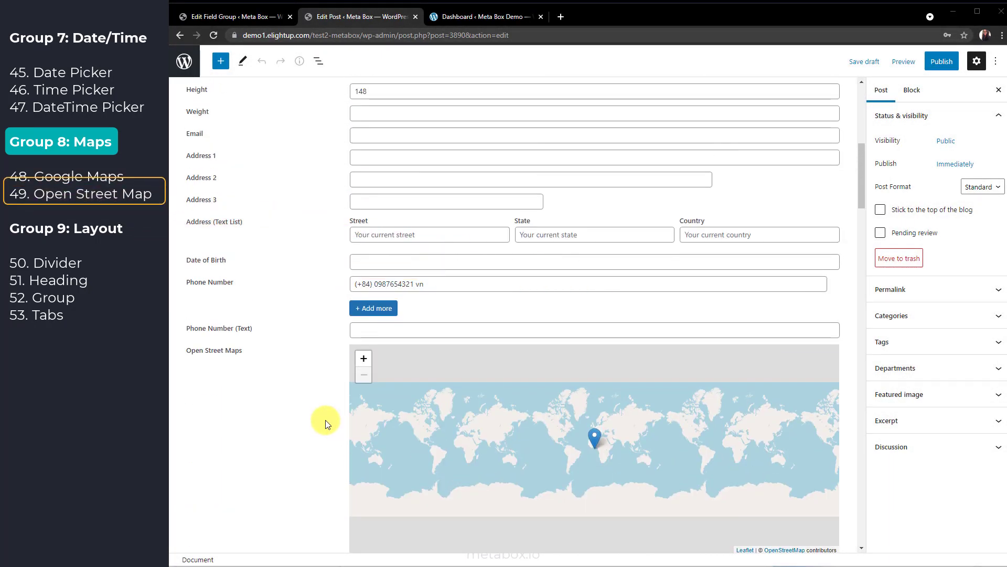
{"action": "scroll", "coordinate": [325, 420], "scroll_direction": "up", "scroll_amount": 1}
{"action": "left_click", "coordinate": [366, 213]}
{"action": "type", "text": "New"}
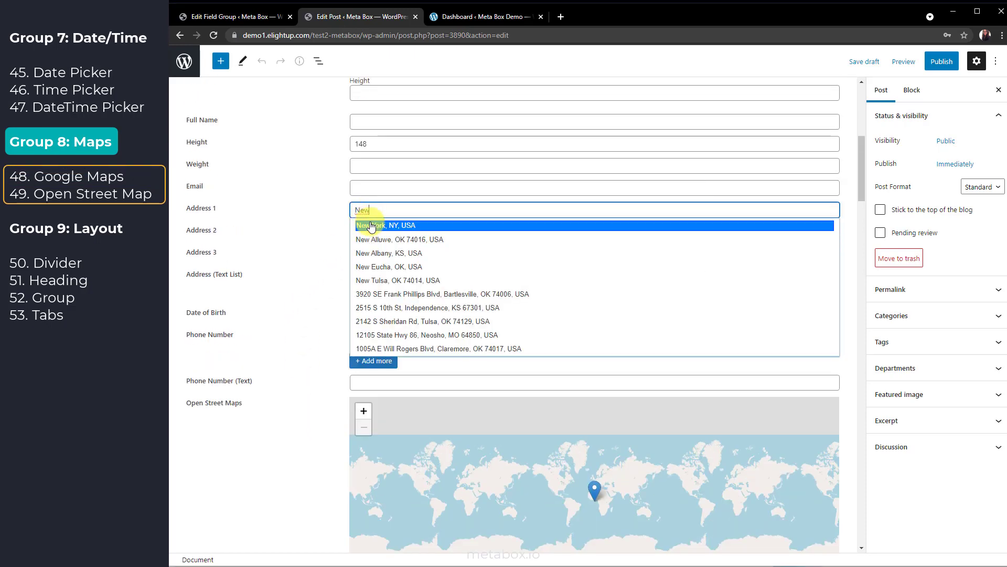
{"action": "left_click", "coordinate": [367, 225]}
{"action": "scroll", "coordinate": [301, 181], "scroll_direction": "down", "scroll_amount": 7}
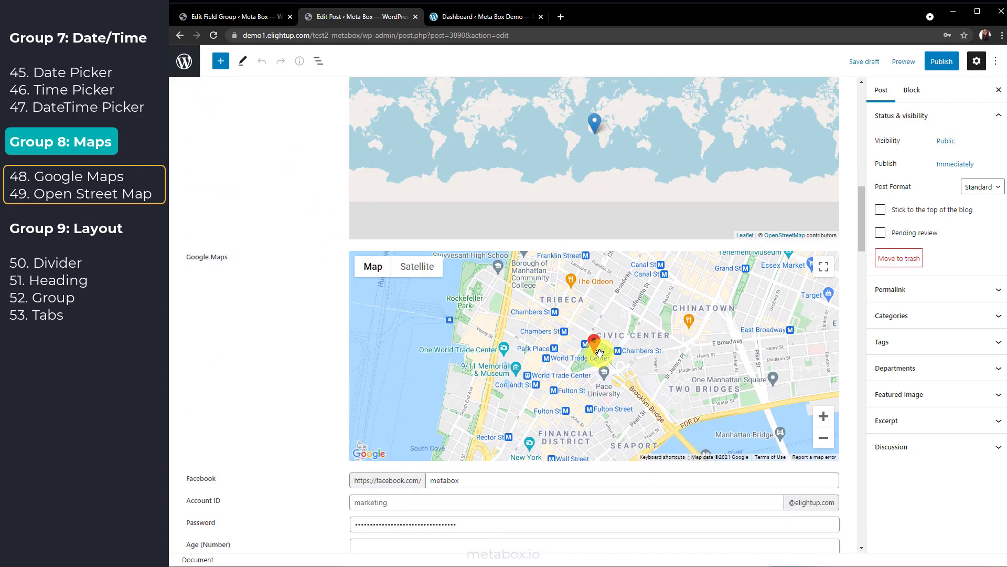
Keep English as the Google Maps language and set its Region to United States of America
{"action": "left_click", "coordinate": [239, 16]}
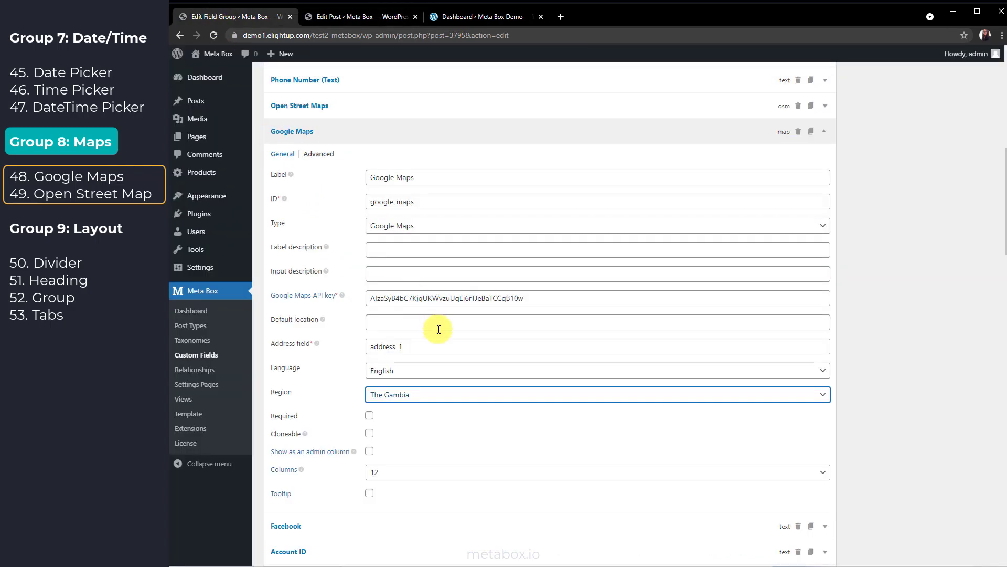
{"action": "left_click", "coordinate": [446, 370]}
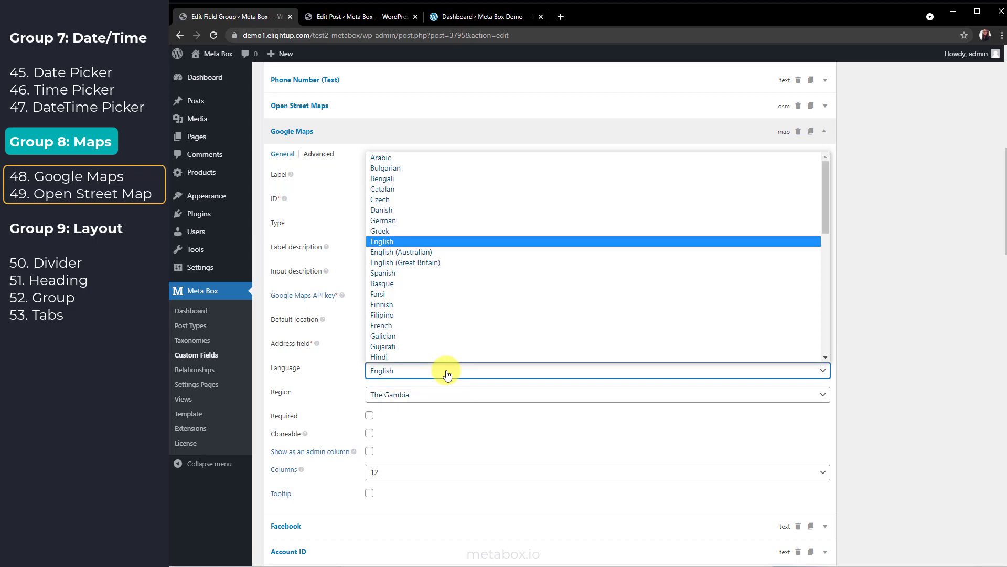
{"action": "left_click", "coordinate": [447, 371]}
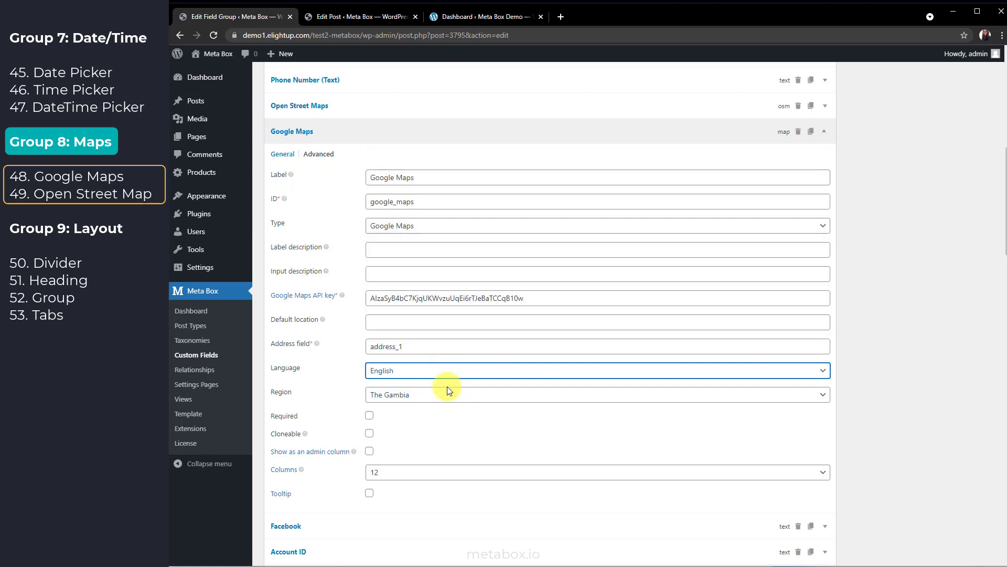
{"action": "left_click", "coordinate": [448, 393]}
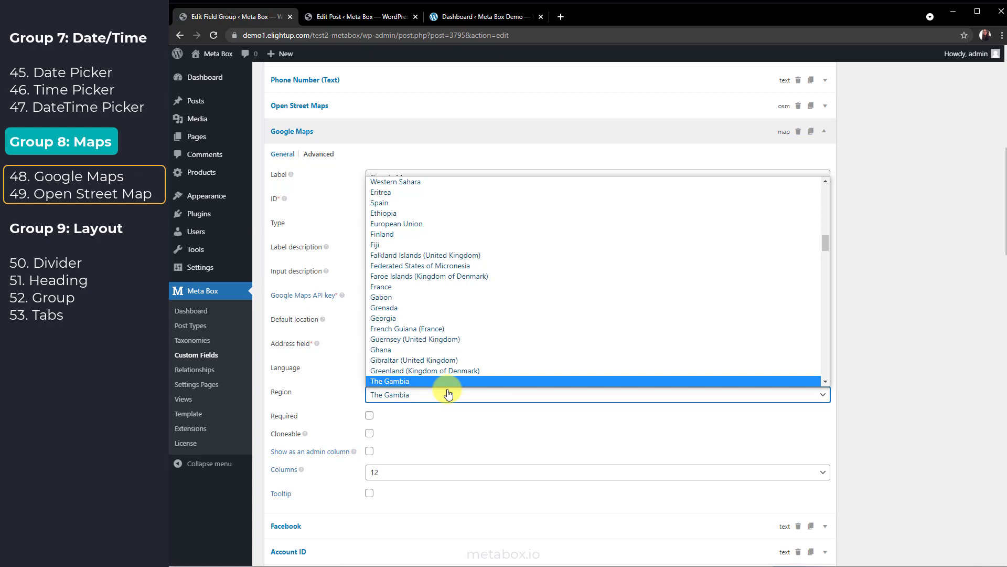
{"action": "key", "text": "u"}
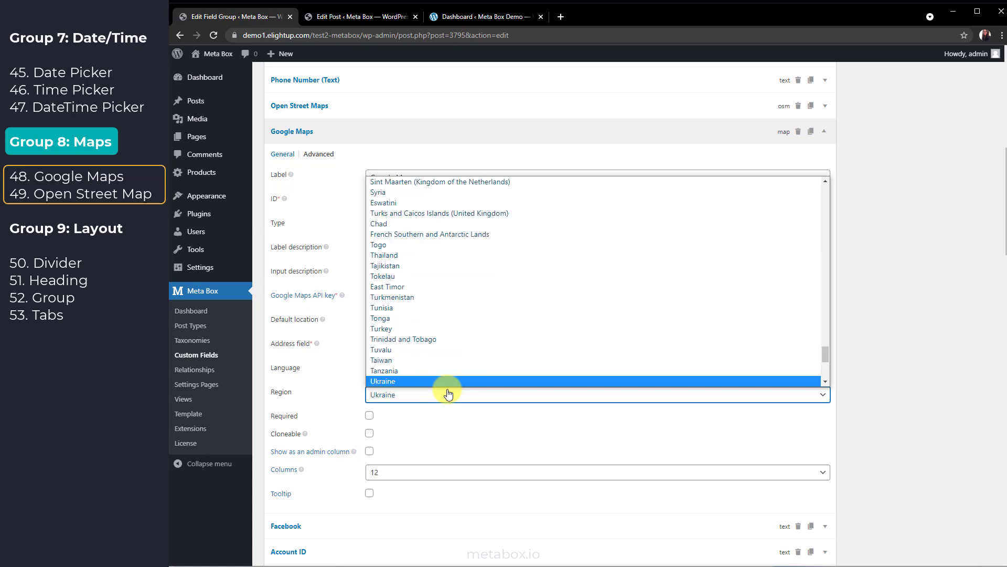
{"action": "scroll", "coordinate": [442, 342], "scroll_direction": "down", "scroll_amount": 5}
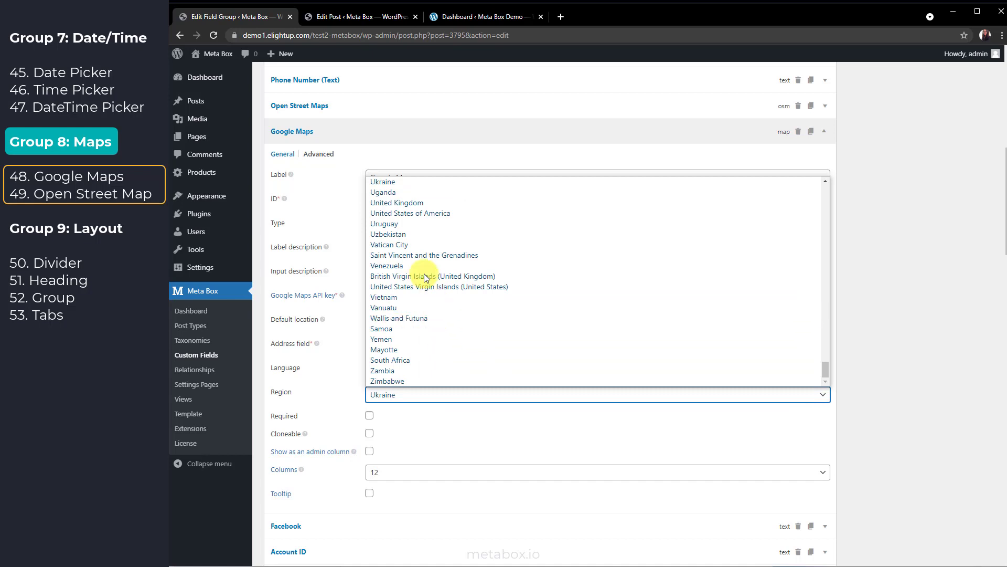
{"action": "left_click", "coordinate": [415, 217]}
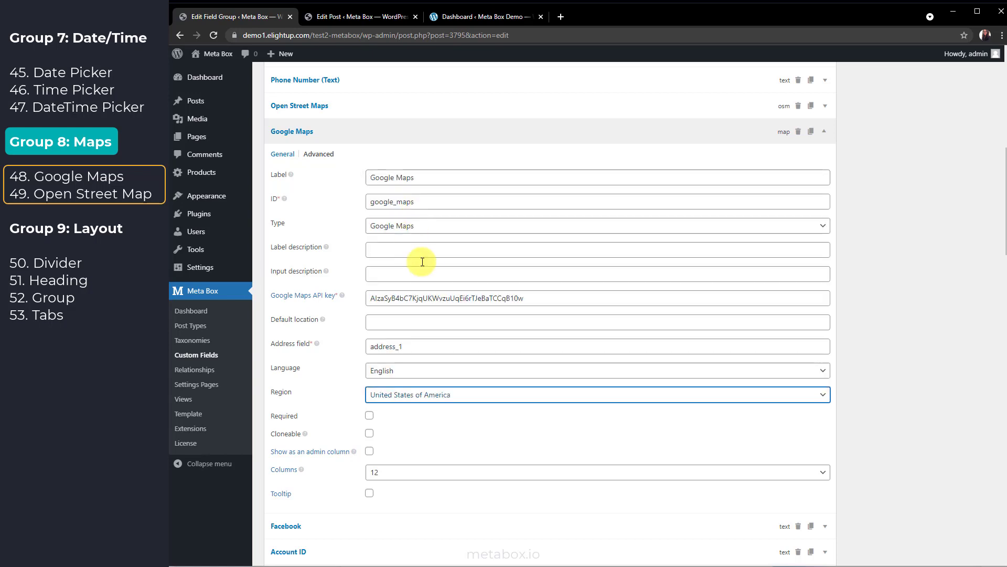
{"action": "left_click", "coordinate": [874, 384]}
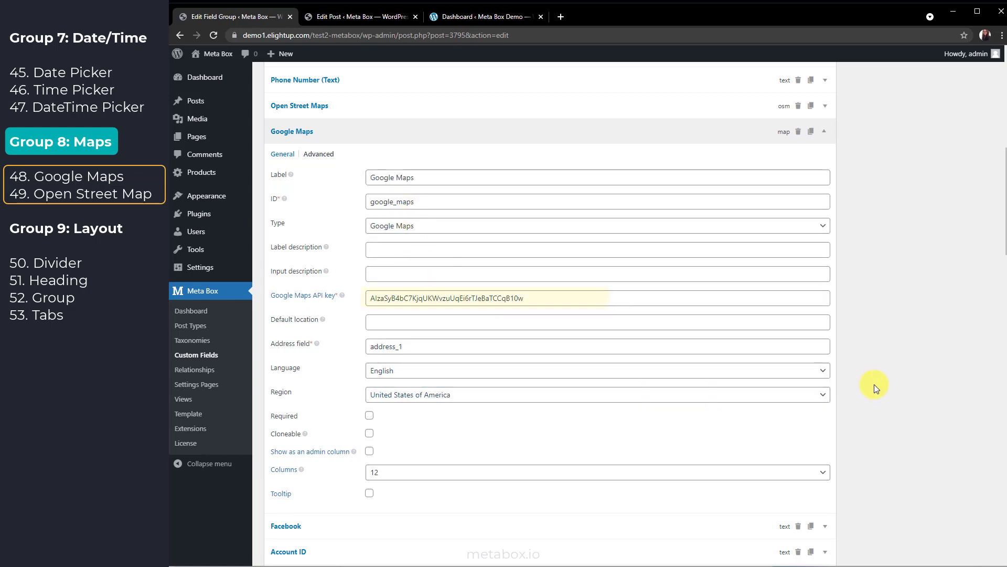
{"action": "left_click", "coordinate": [396, 106]}
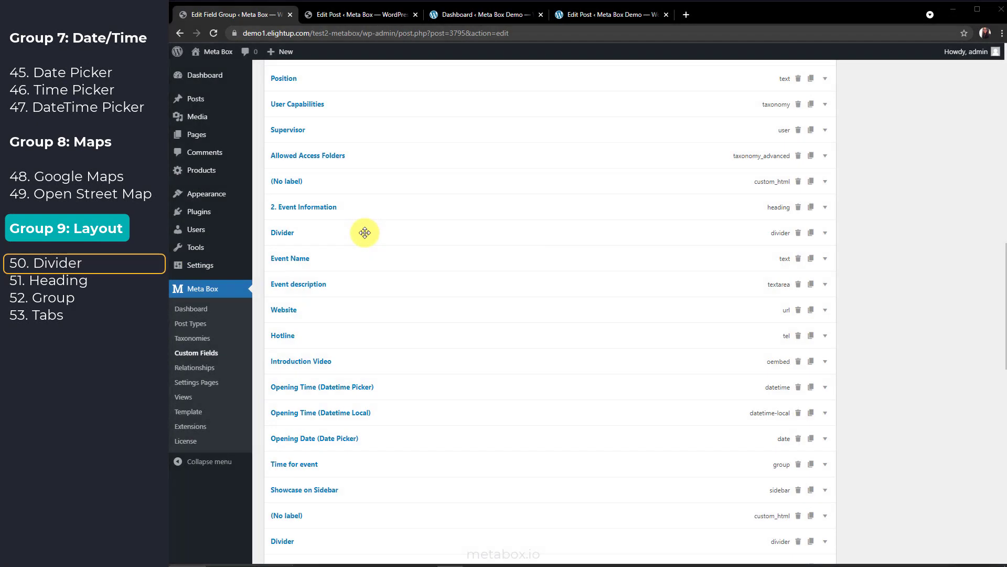
Glance at the Divider field's settings, then expand the 2. Event Information heading settings
{"action": "left_click", "coordinate": [365, 232]}
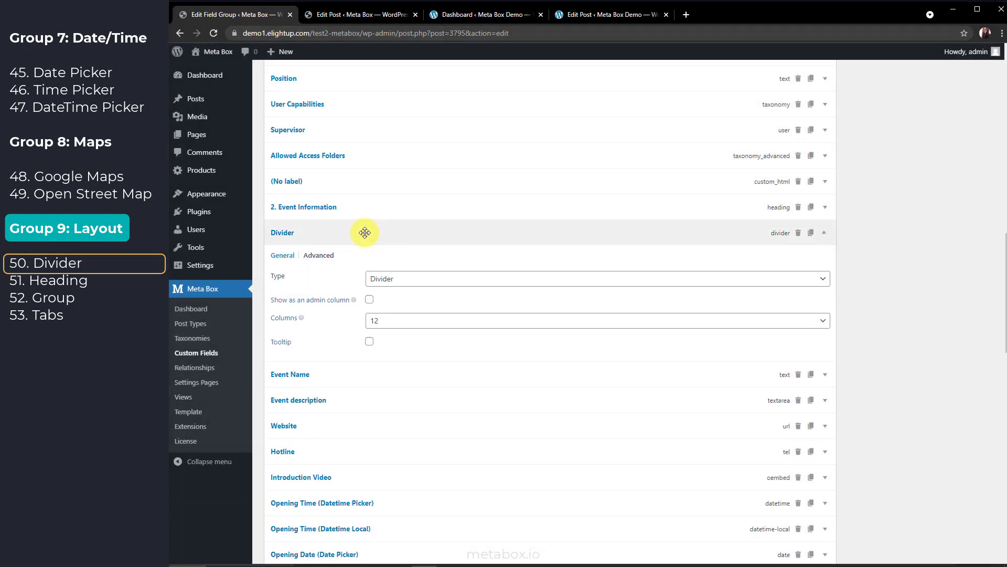
{"action": "left_click", "coordinate": [365, 232]}
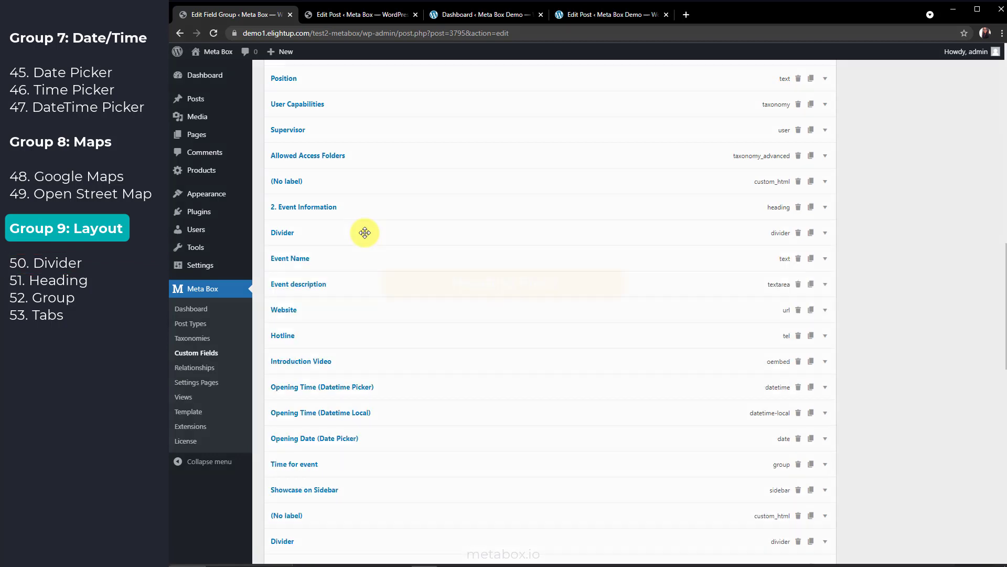
{"action": "left_click", "coordinate": [361, 206]}
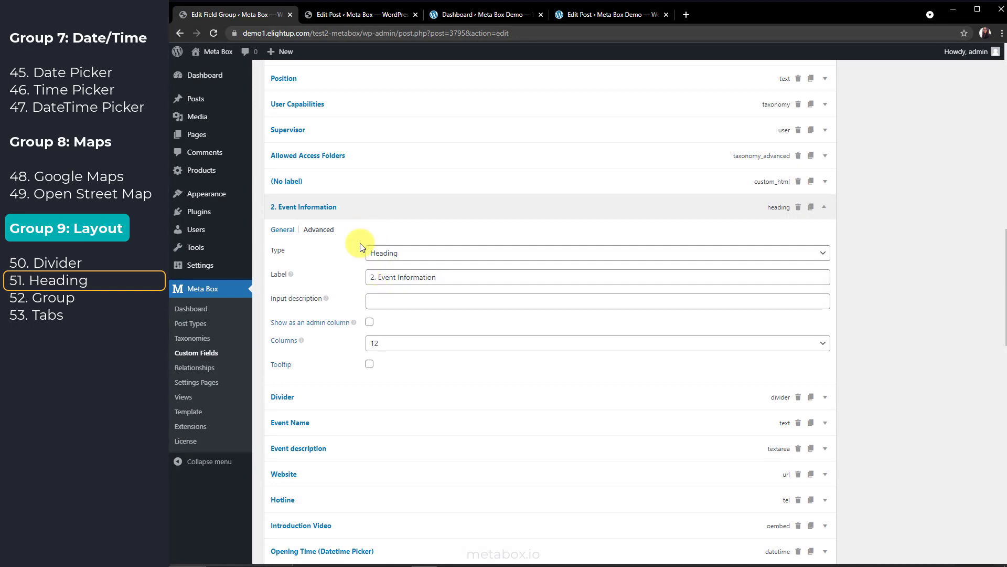
{"action": "left_click", "coordinate": [346, 16]}
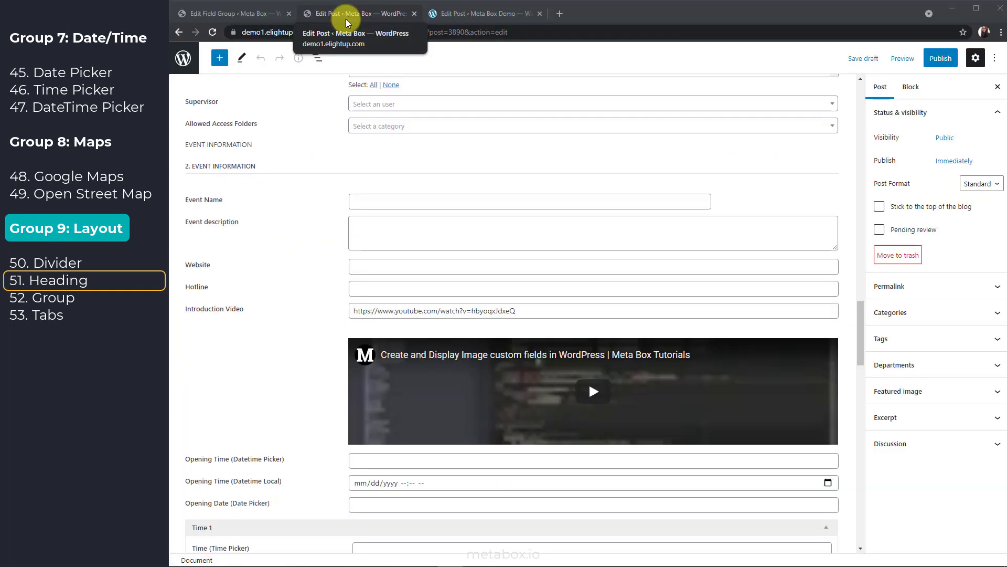
Check the 2. Event Information heading and Time group on the post, then expand Time's settings
{"action": "left_click_drag", "start_coordinate": [254, 166], "coordinate": [187, 165]}
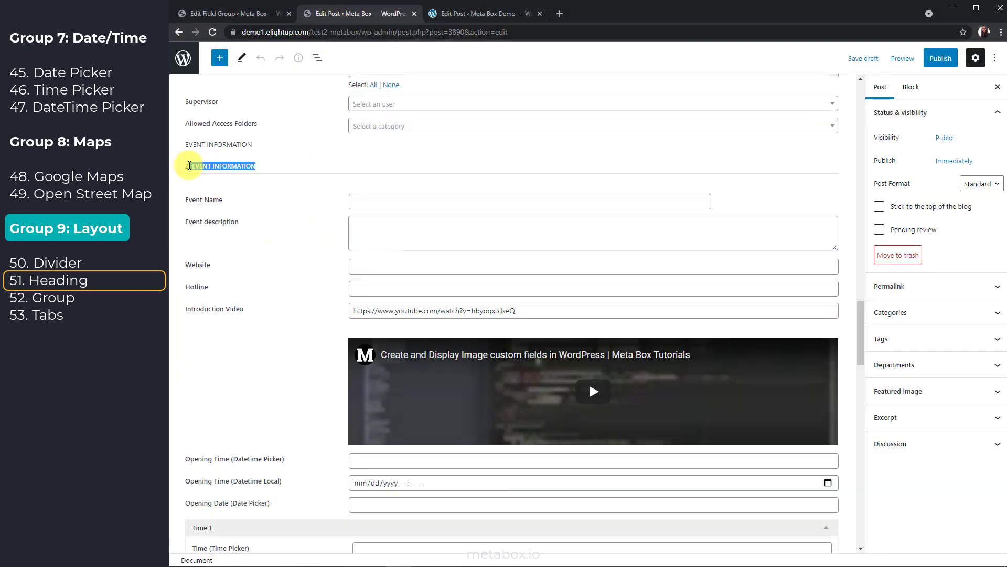
{"action": "left_click", "coordinate": [323, 171]}
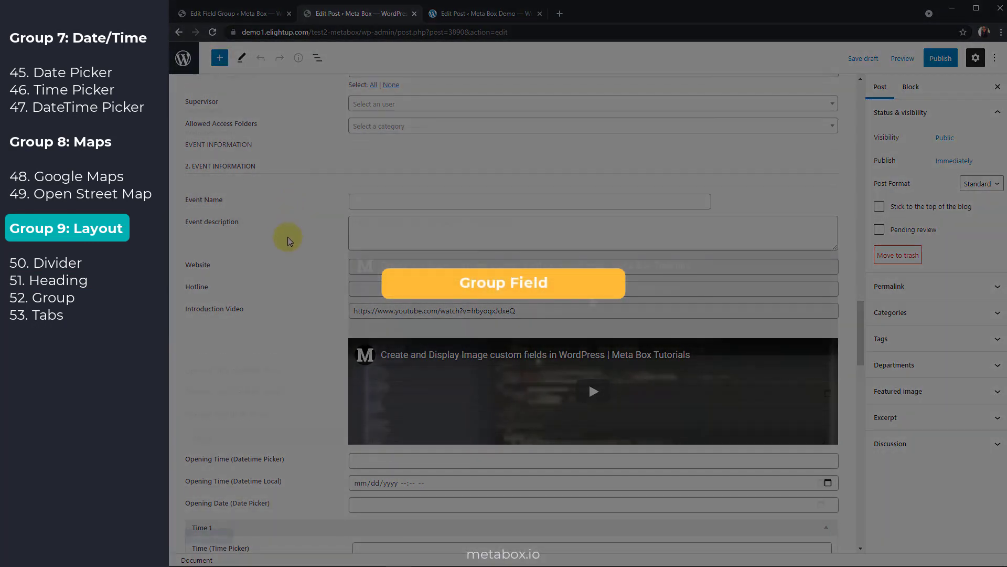
{"action": "scroll", "coordinate": [290, 234], "scroll_direction": "down", "scroll_amount": 3}
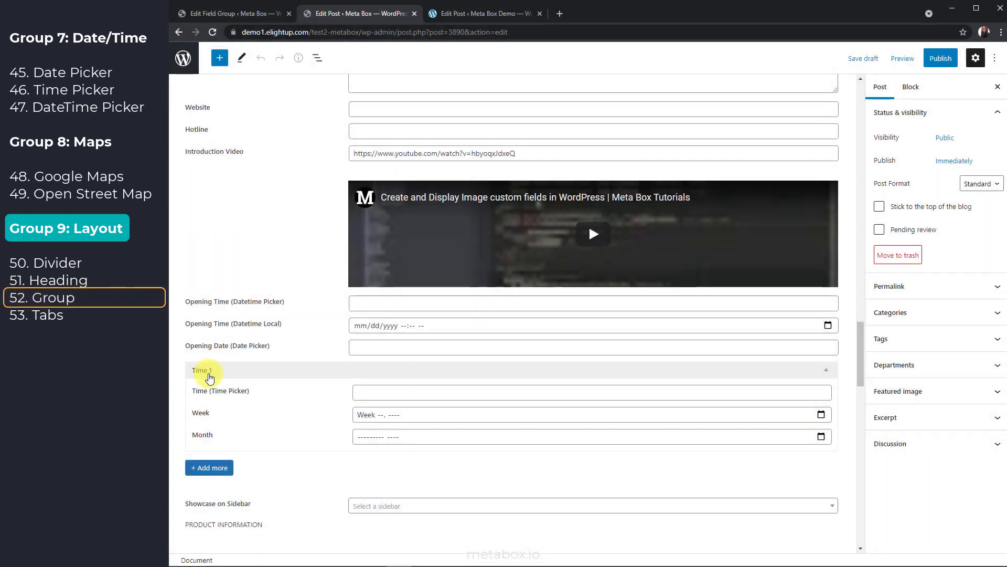
{"action": "left_click", "coordinate": [239, 14]}
{"action": "left_click", "coordinate": [409, 446]}
{"action": "scroll", "coordinate": [406, 444], "scroll_direction": "down", "scroll_amount": 5}
Check the available sub-field types and reorder the Time sub field back into place
{"action": "left_click", "coordinate": [397, 429]}
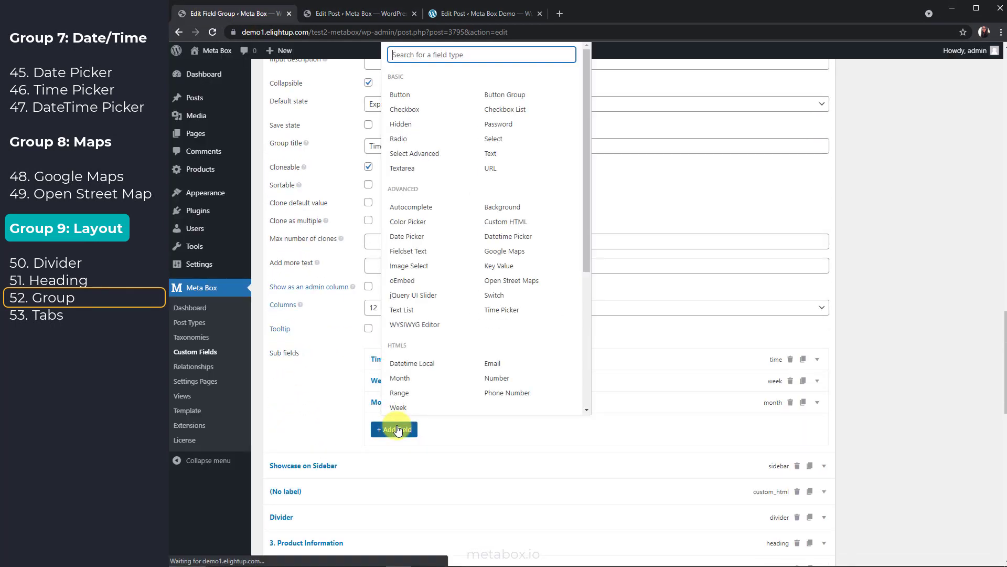
{"action": "left_click", "coordinate": [396, 429]}
{"action": "left_click_drag", "start_coordinate": [496, 357], "coordinate": [471, 350]}
Toggle the Time group's Cloneable setting off and back on
{"action": "left_click", "coordinate": [368, 83]}
{"action": "left_click", "coordinate": [368, 167]}
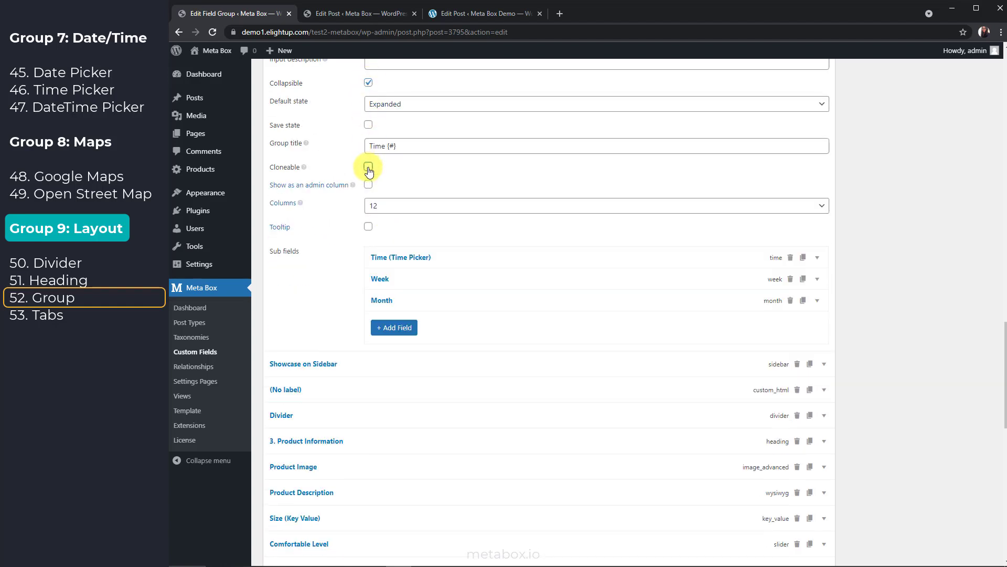
{"action": "left_click", "coordinate": [368, 167]}
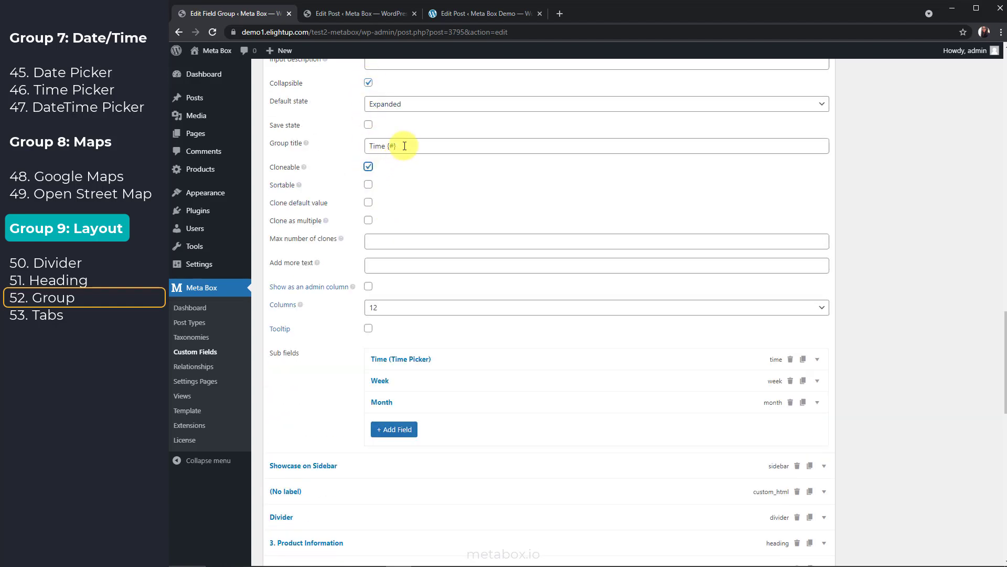
Select the group title text, then go to the post editor to test the group
{"action": "left_click_drag", "start_coordinate": [404, 146], "coordinate": [367, 143]}
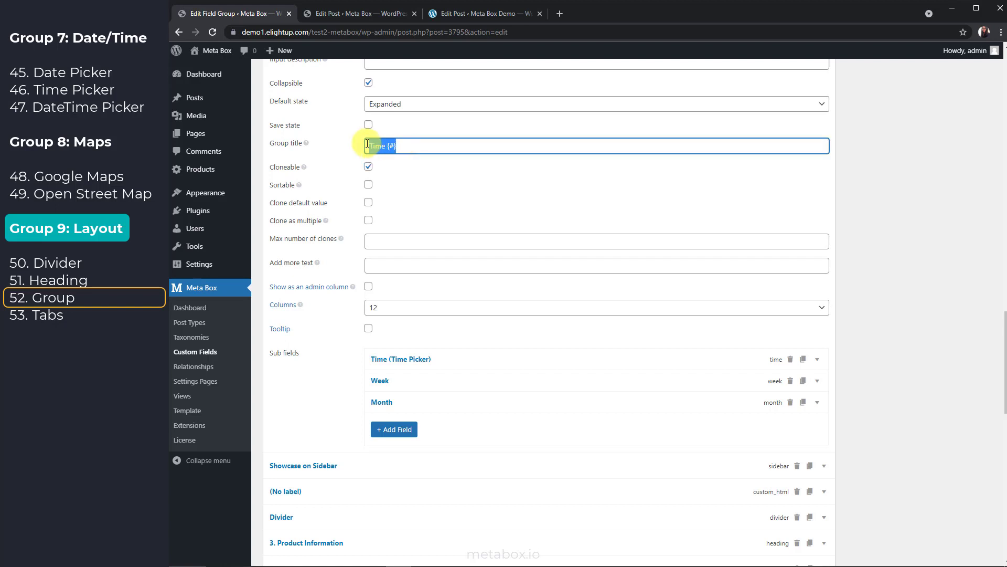
{"action": "left_click", "coordinate": [437, 150]}
{"action": "key", "text": "ctrl+Tab"}
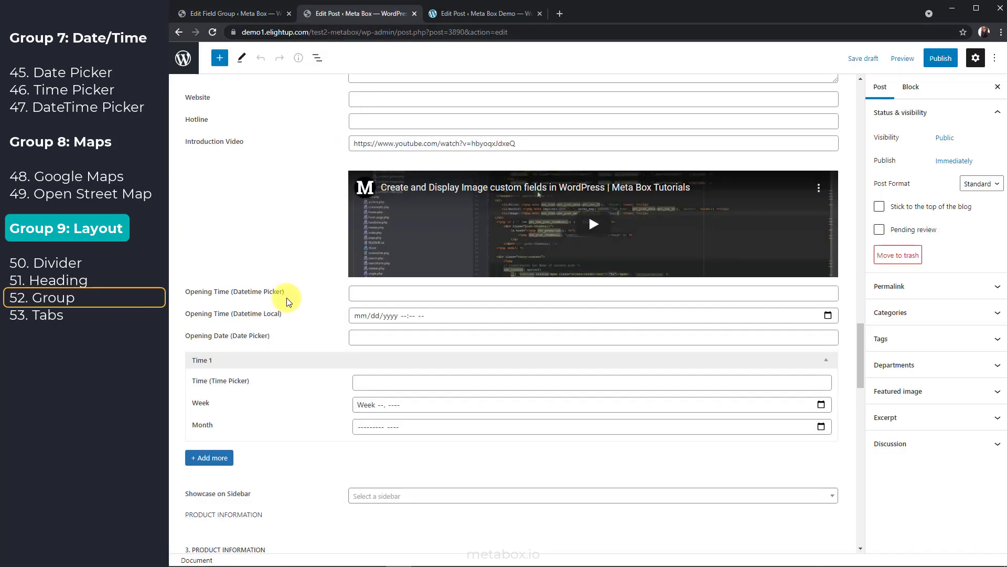
Add Time 2 and Time 3 clones of the Time group on the post
{"action": "left_click", "coordinate": [213, 457]}
{"action": "scroll", "coordinate": [262, 420], "scroll_direction": "down", "scroll_amount": 3}
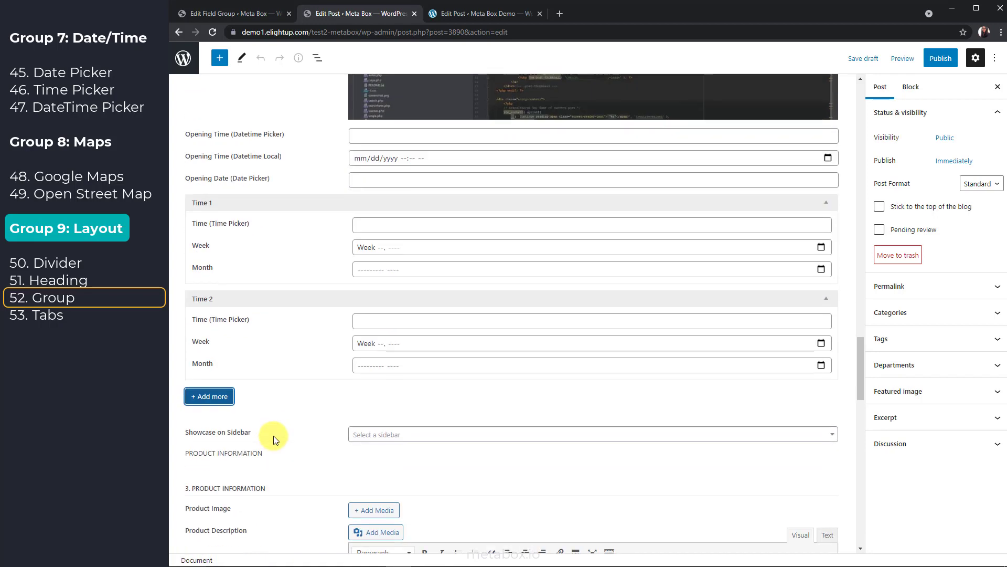
{"action": "left_click", "coordinate": [225, 401]}
{"action": "scroll", "coordinate": [308, 387], "scroll_direction": "down", "scroll_amount": 2}
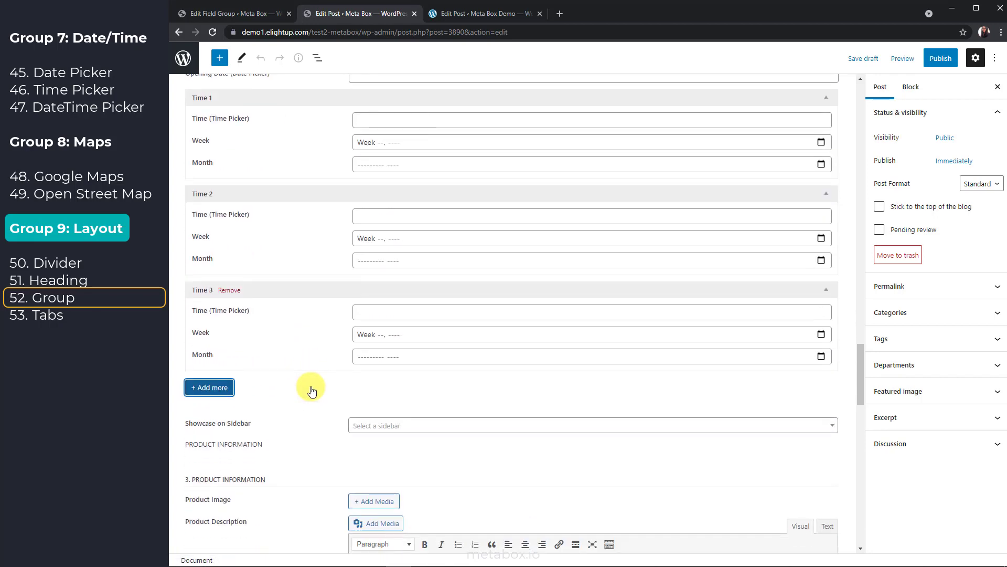
Collapse the Time 3 and Time 1 groups and go back to the field group editor
{"action": "left_click", "coordinate": [338, 287]}
{"action": "left_click", "coordinate": [342, 98]}
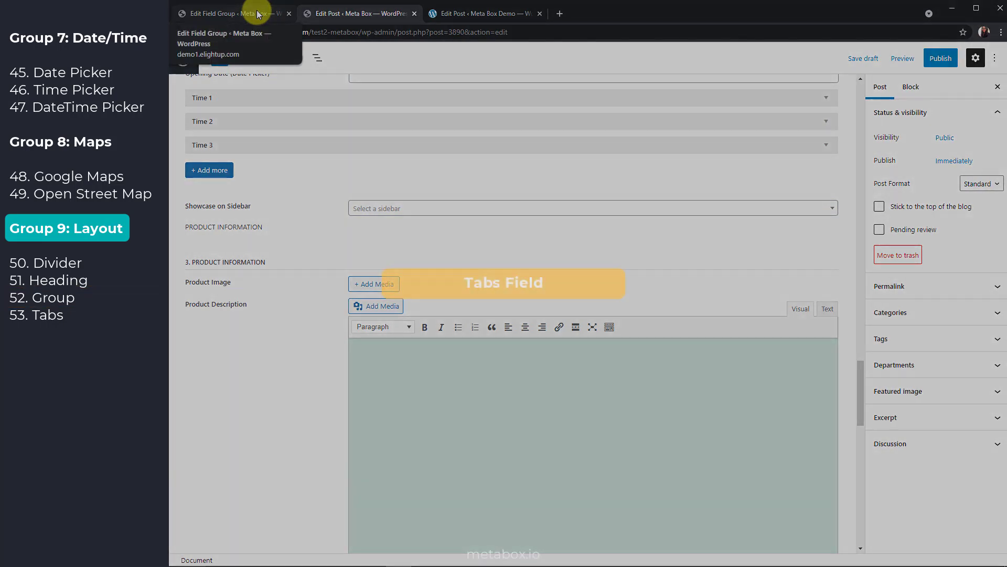
{"action": "left_click", "coordinate": [254, 13]}
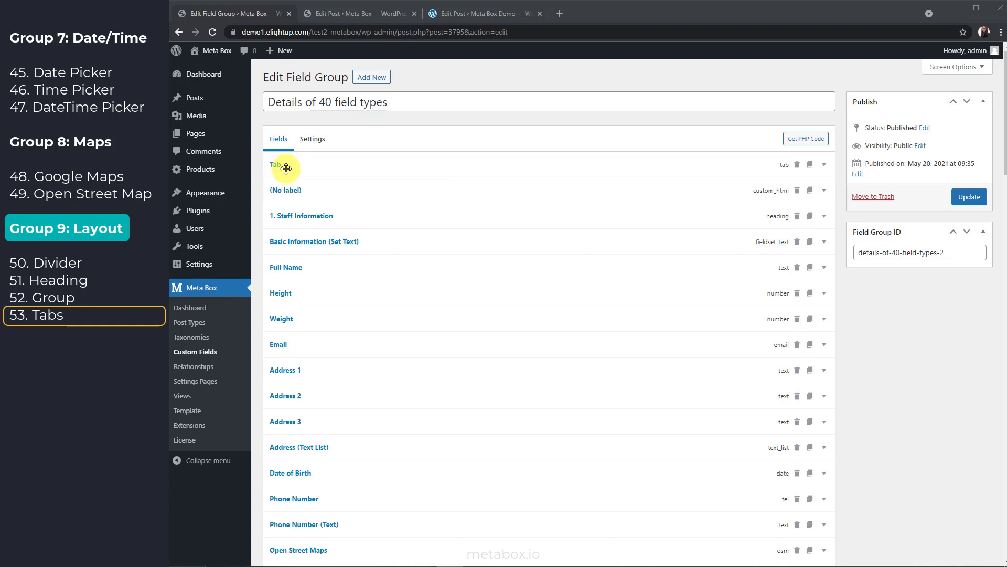
{"action": "scroll", "coordinate": [295, 216], "scroll_direction": "down", "scroll_amount": 10}
{"action": "scroll", "coordinate": [290, 217], "scroll_direction": "down", "scroll_amount": 2}
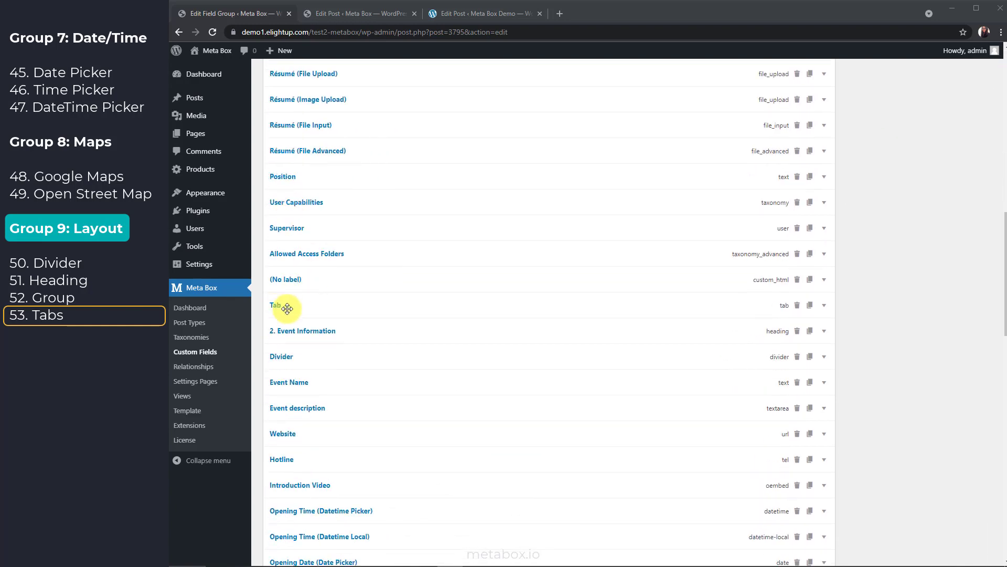
{"action": "scroll", "coordinate": [299, 308], "scroll_direction": "down", "scroll_amount": 8}
{"action": "scroll", "coordinate": [291, 270], "scroll_direction": "down", "scroll_amount": 5}
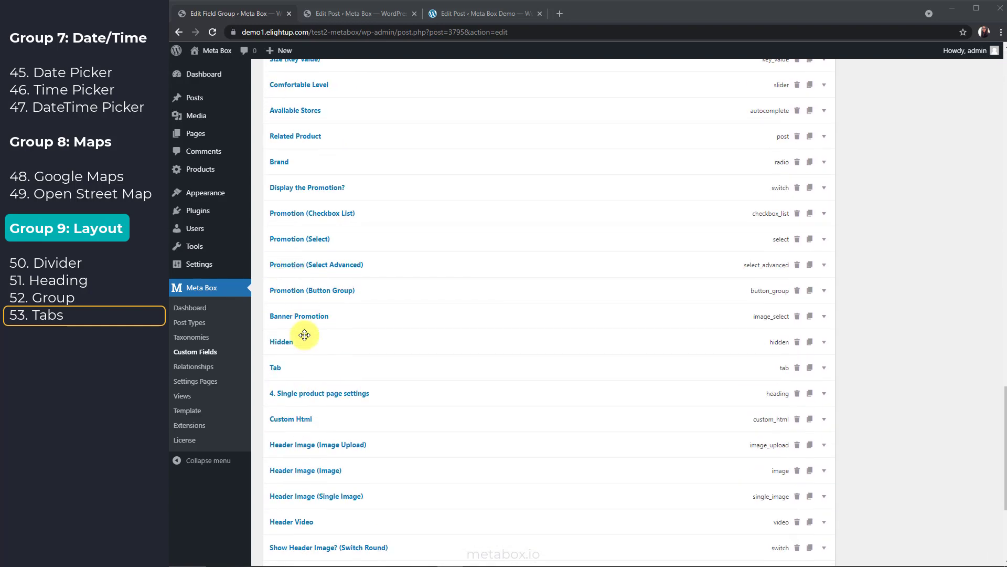
{"action": "left_click", "coordinate": [333, 13]}
{"action": "left_click", "coordinate": [196, 179]}
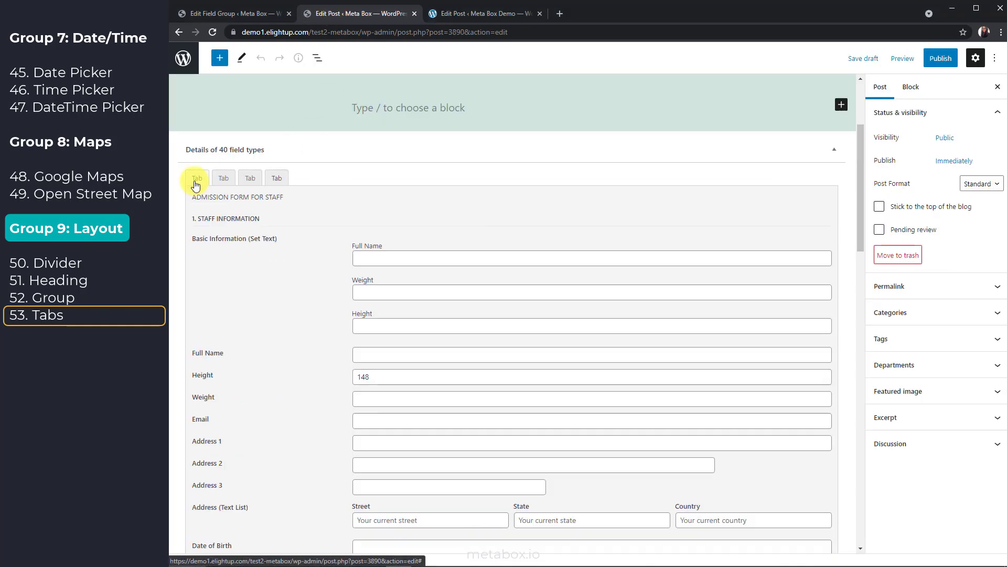
{"action": "left_click", "coordinate": [223, 179]}
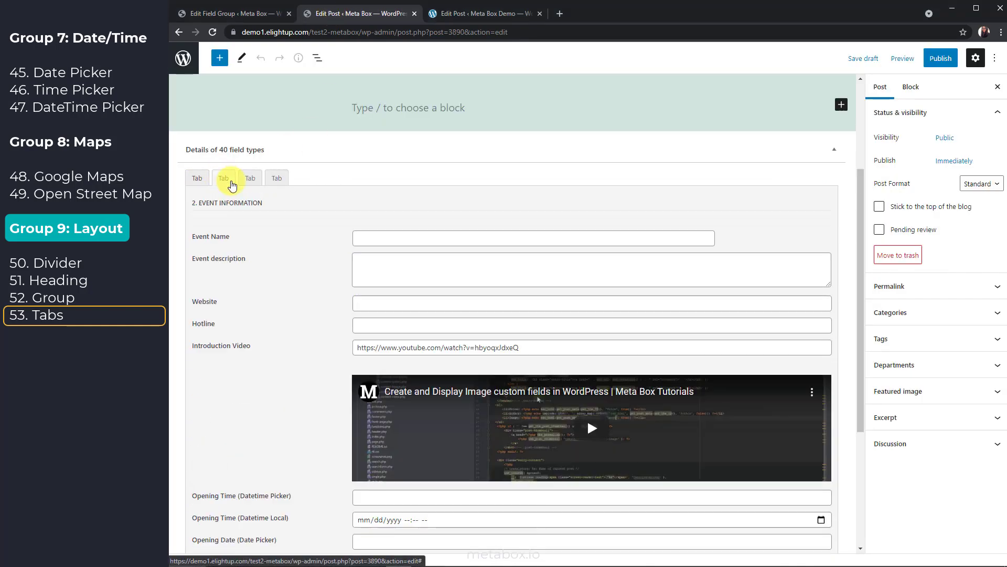
{"action": "left_click", "coordinate": [250, 178]}
{"action": "left_click", "coordinate": [277, 179]}
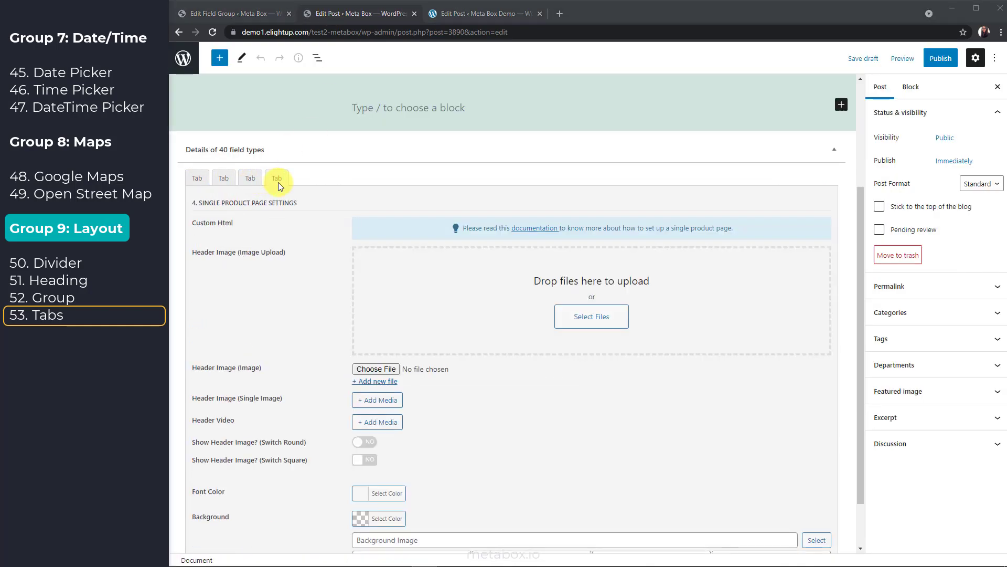
{"action": "left_click", "coordinate": [248, 14]}
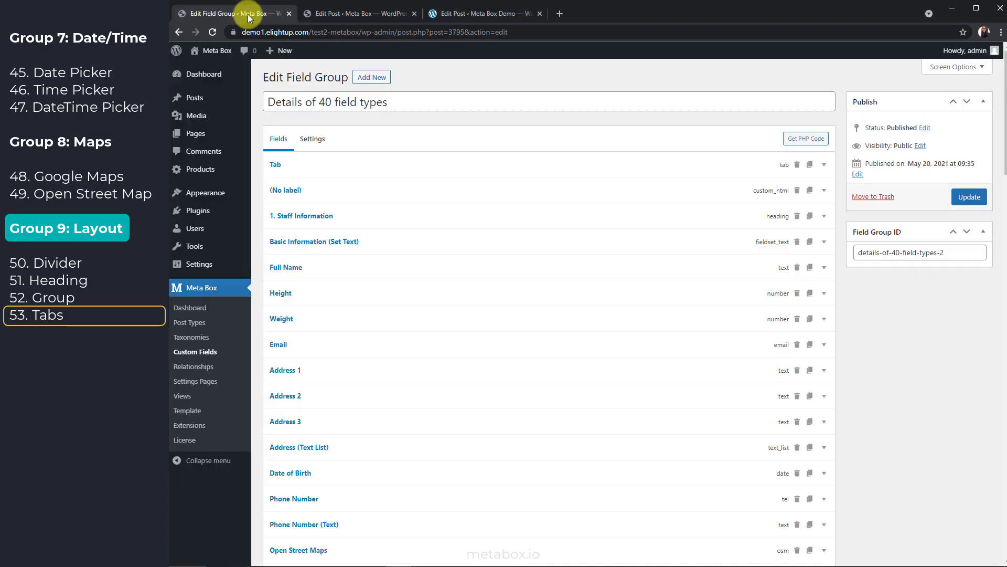
Leave the field group's Tab style on Box, then view the demo post's tabbed meta boxes
{"action": "left_click", "coordinate": [312, 139]}
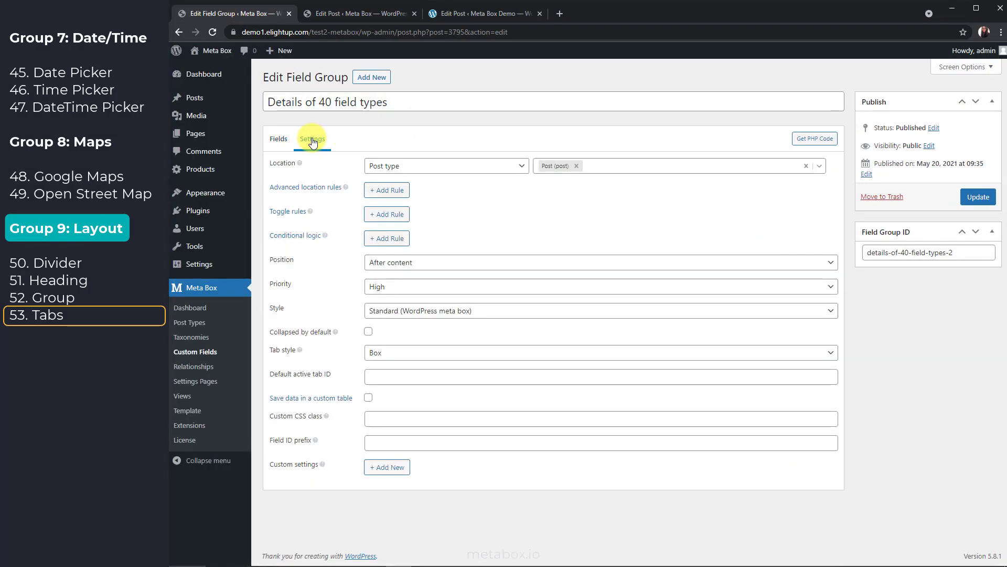
{"action": "left_click", "coordinate": [409, 359]}
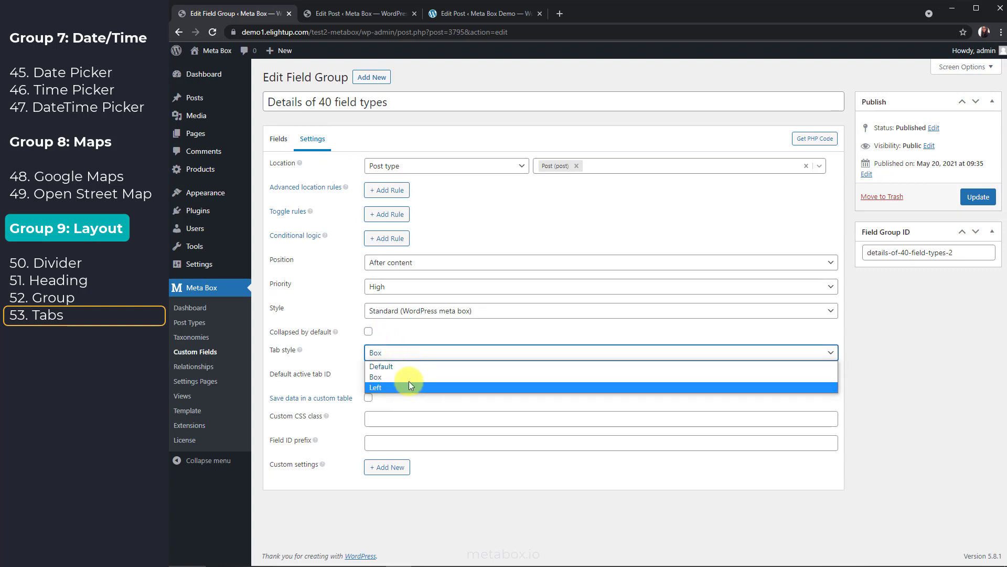
{"action": "left_click", "coordinate": [413, 353]}
{"action": "left_click", "coordinate": [485, 14]}
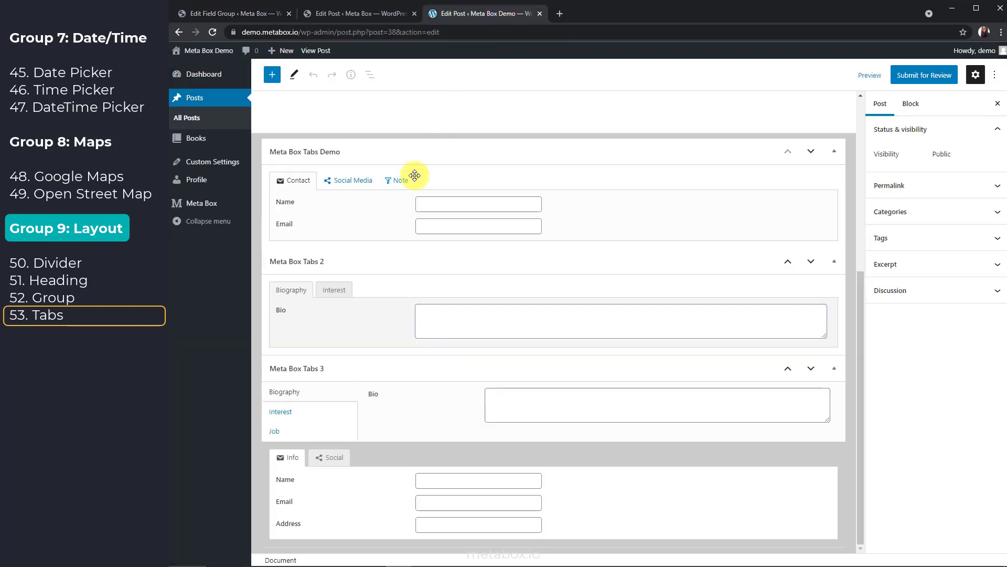